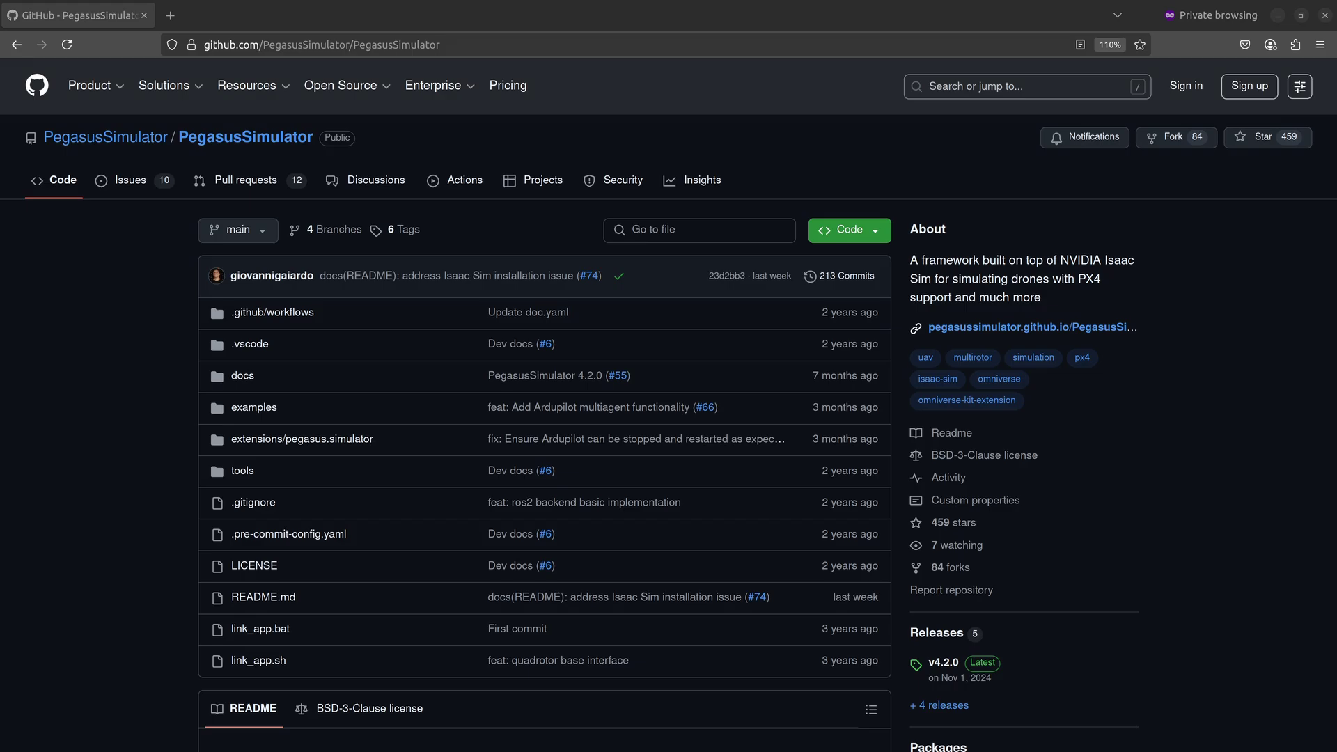
Browse extensions/pegasus.simulator > pegasus > simulator > assets > Robots > Iris in the repository
left_click(270, 437)
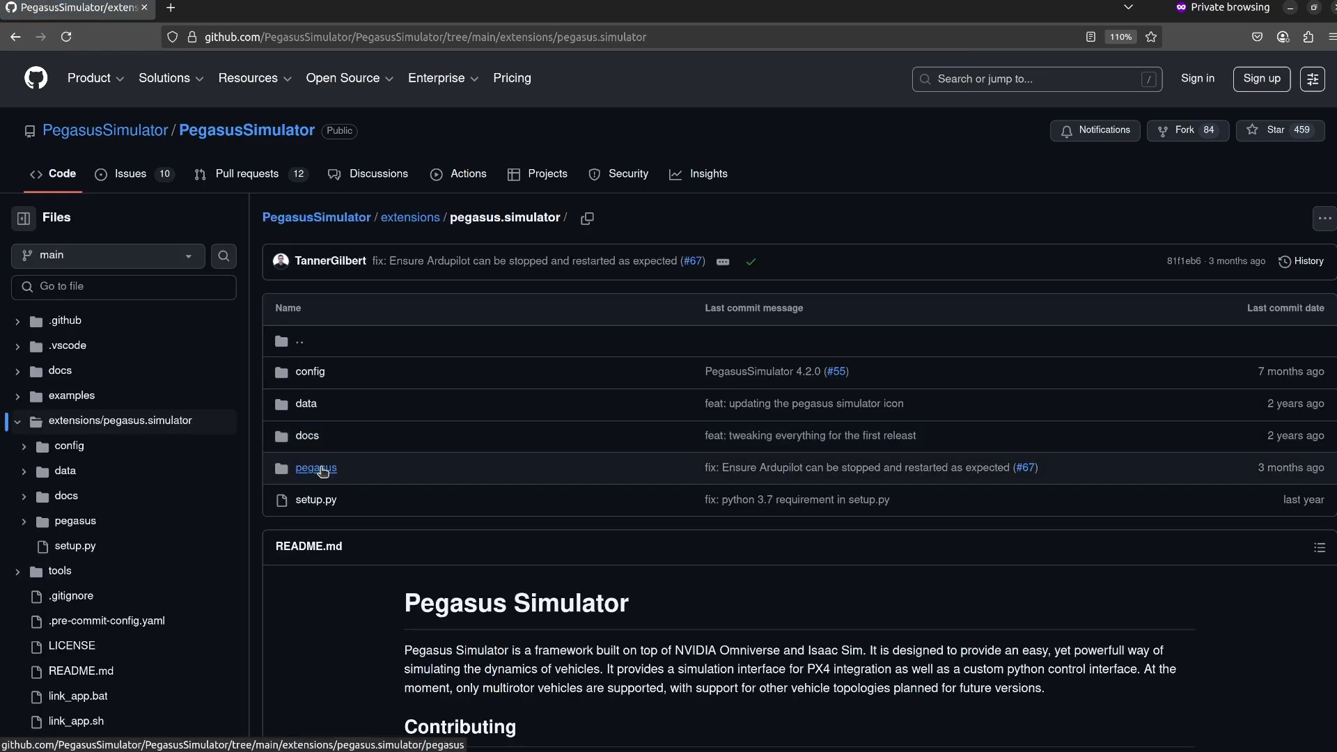
left_click(320, 468)
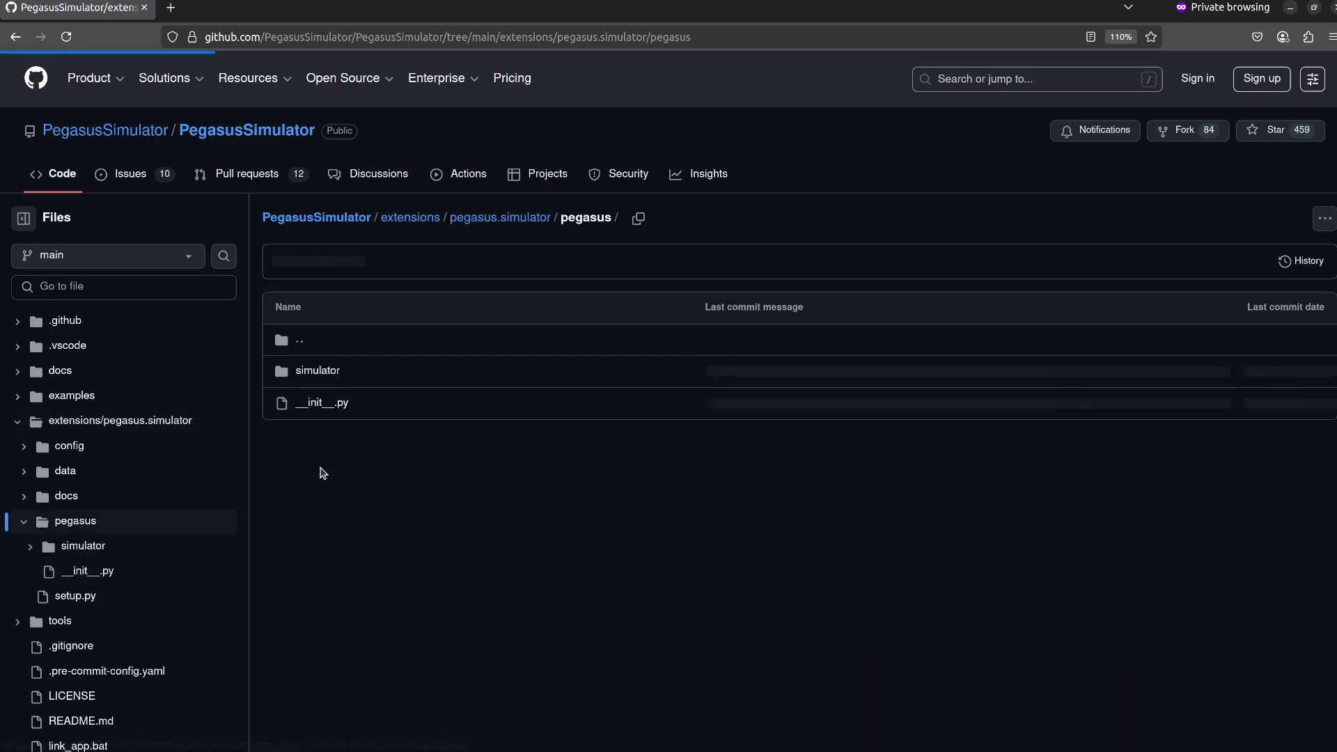
left_click(327, 371)
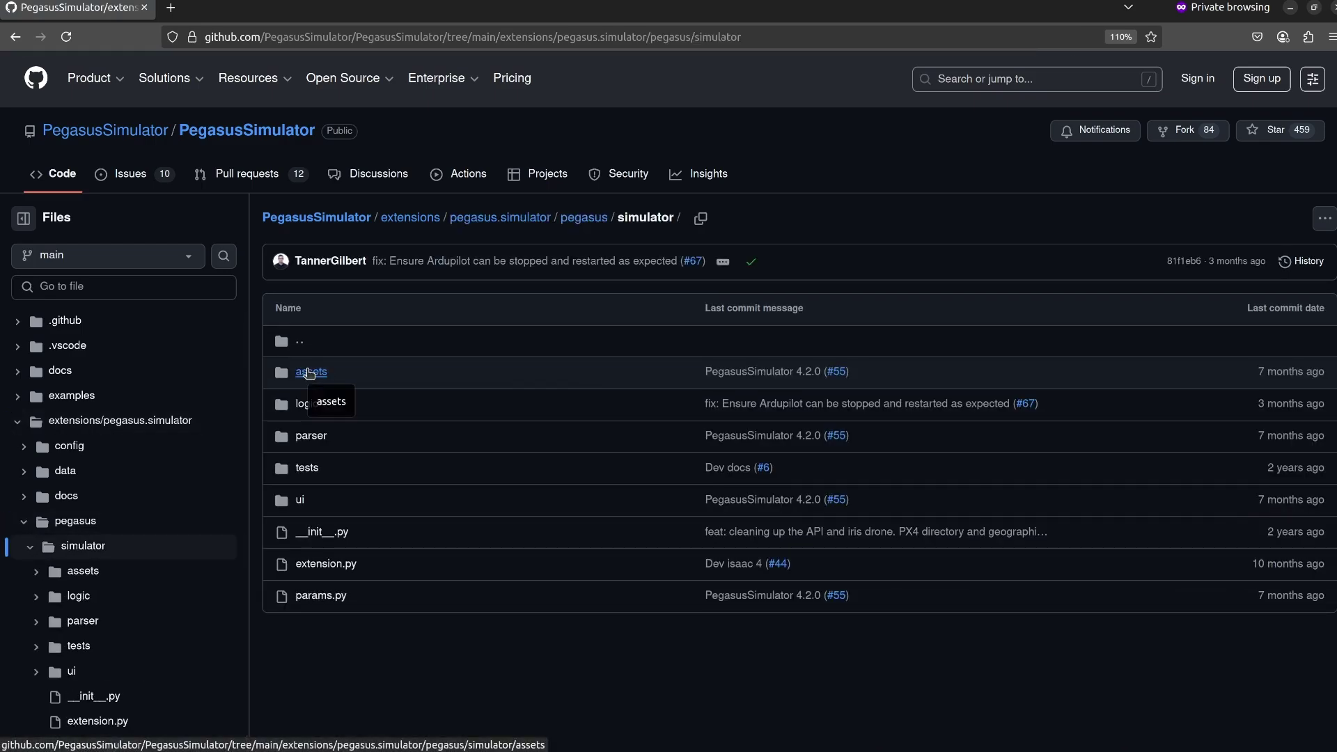
left_click(310, 373)
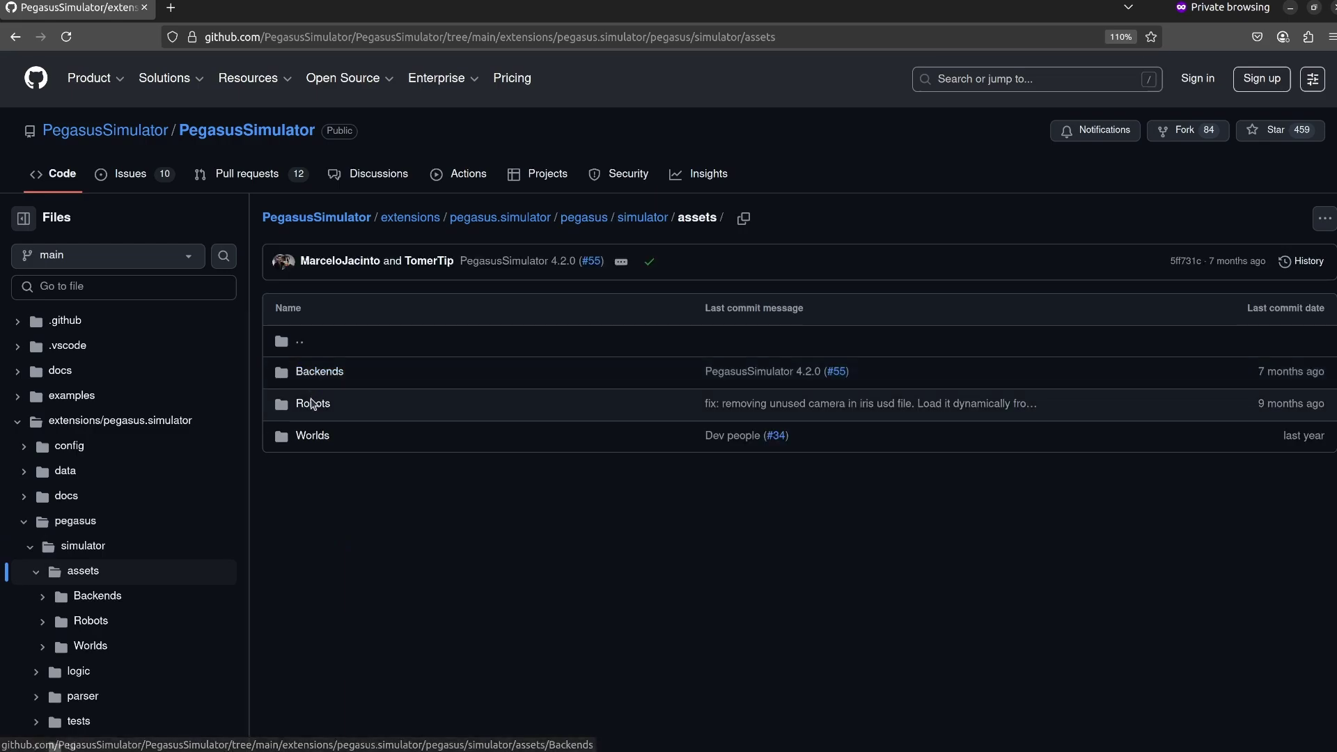
left_click(313, 406)
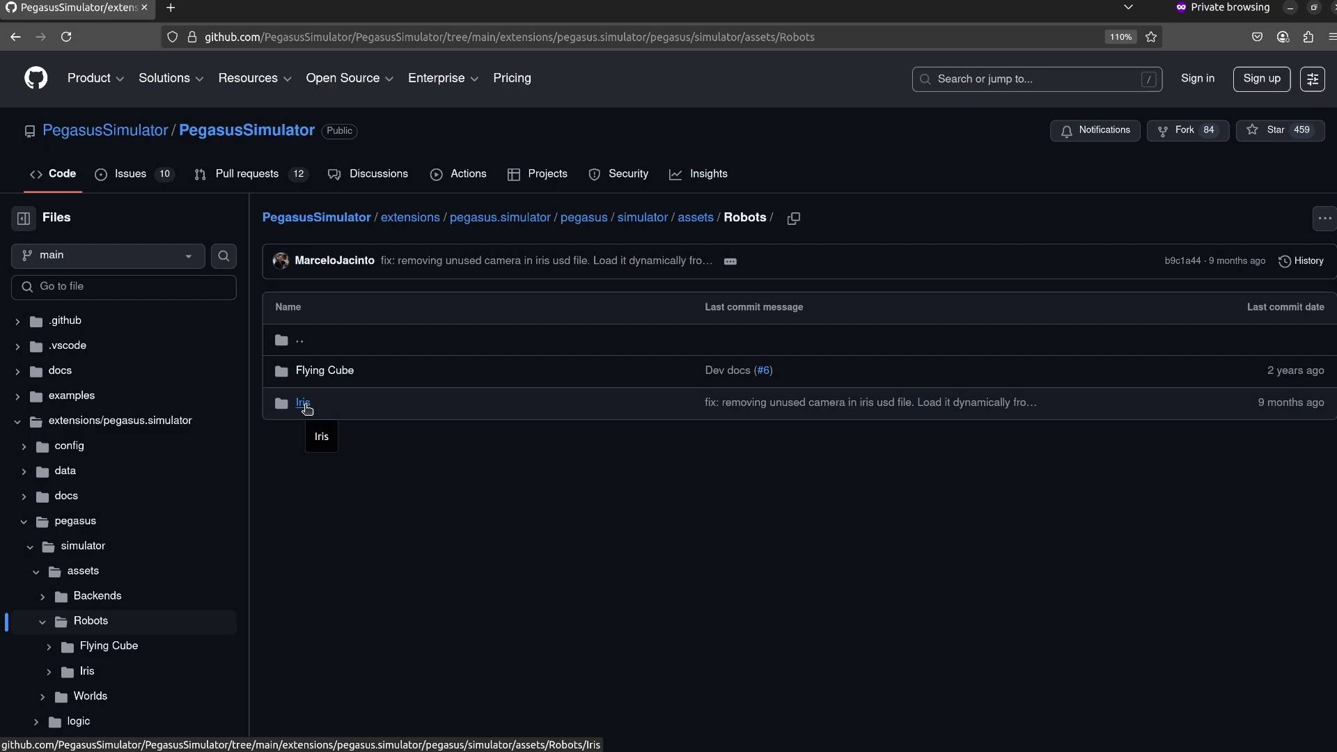
left_click(307, 405)
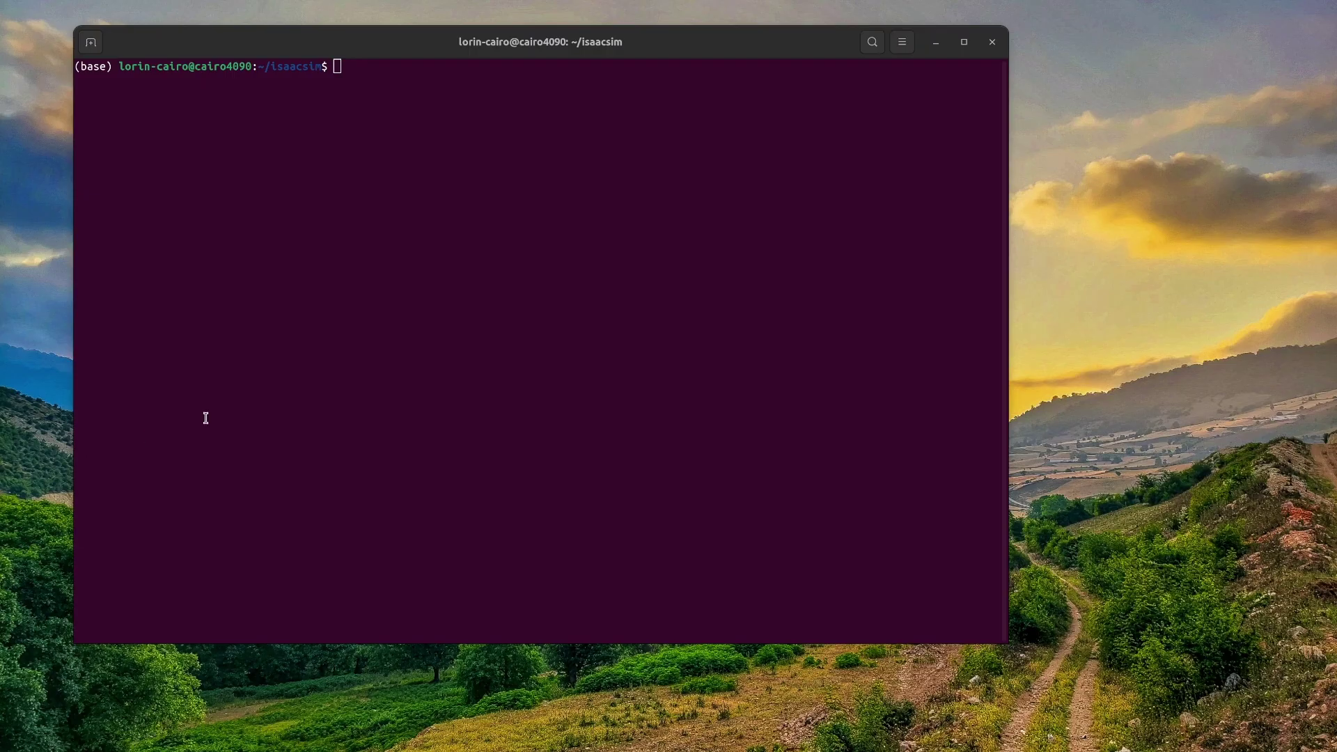
List the contents of the isaacsim install folder with ls
left_click(423, 361)
type("ls")
key("Return")
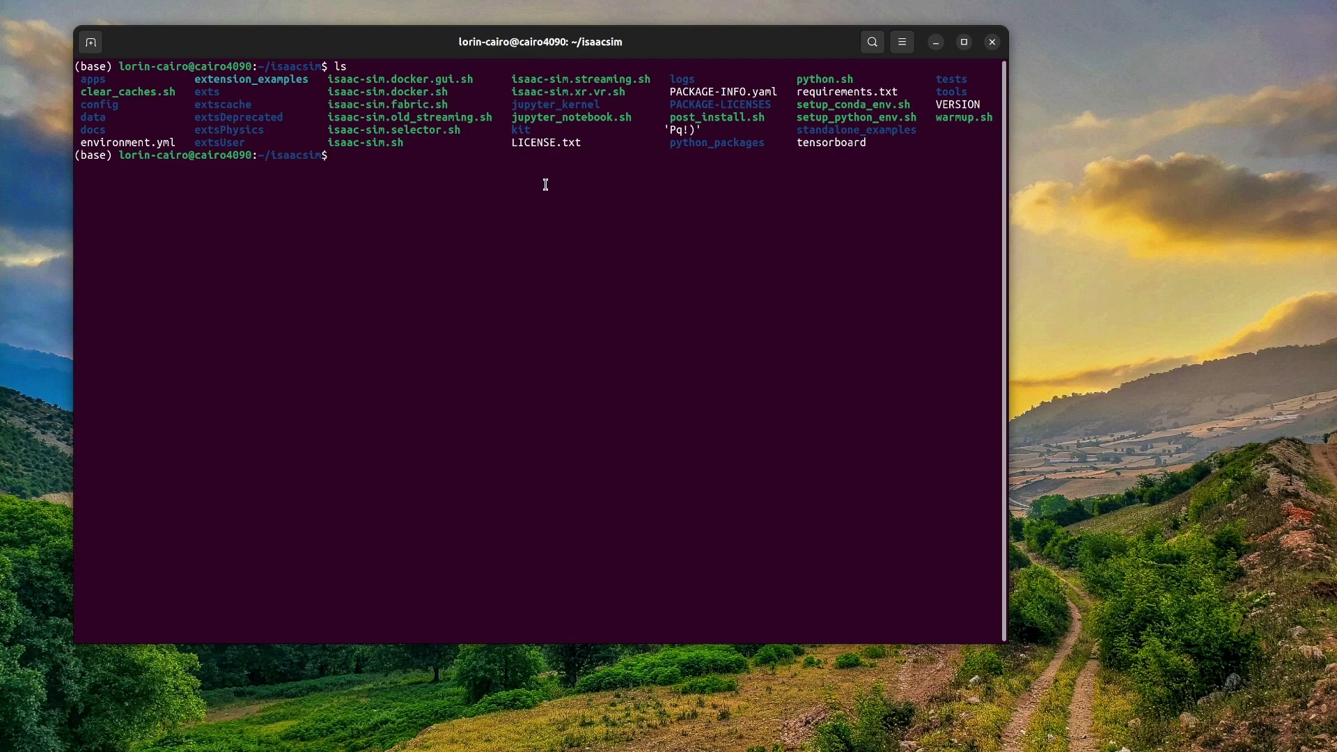
Run ./isaac-sim.selector.sh to launch the Isaac Sim App Selector
type("./isaa")
key("Tab")
type("sel")
key("Tab")
key("BackSpace")
key("Return")
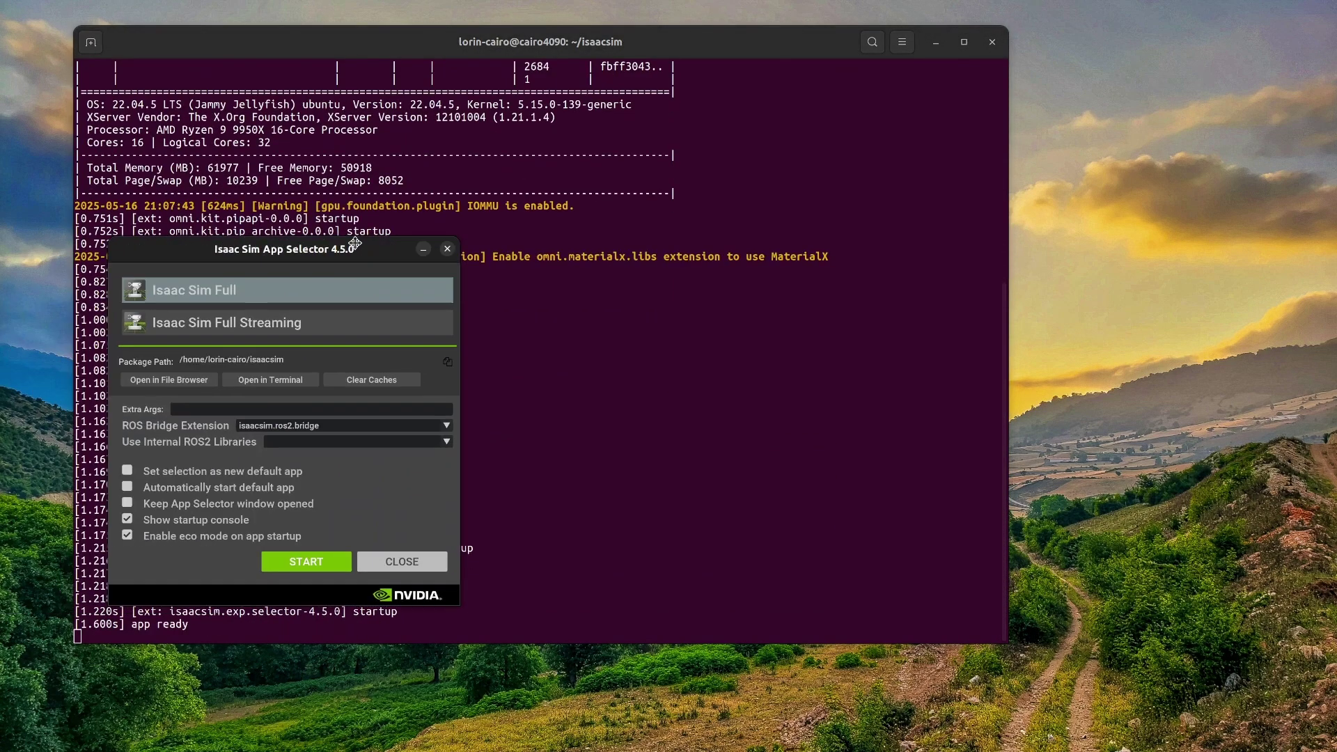
Start Isaac Sim Full with isaacsim.ros2.bridge as the ROS bridge extension
left_click_drag(353, 238, 739, 185)
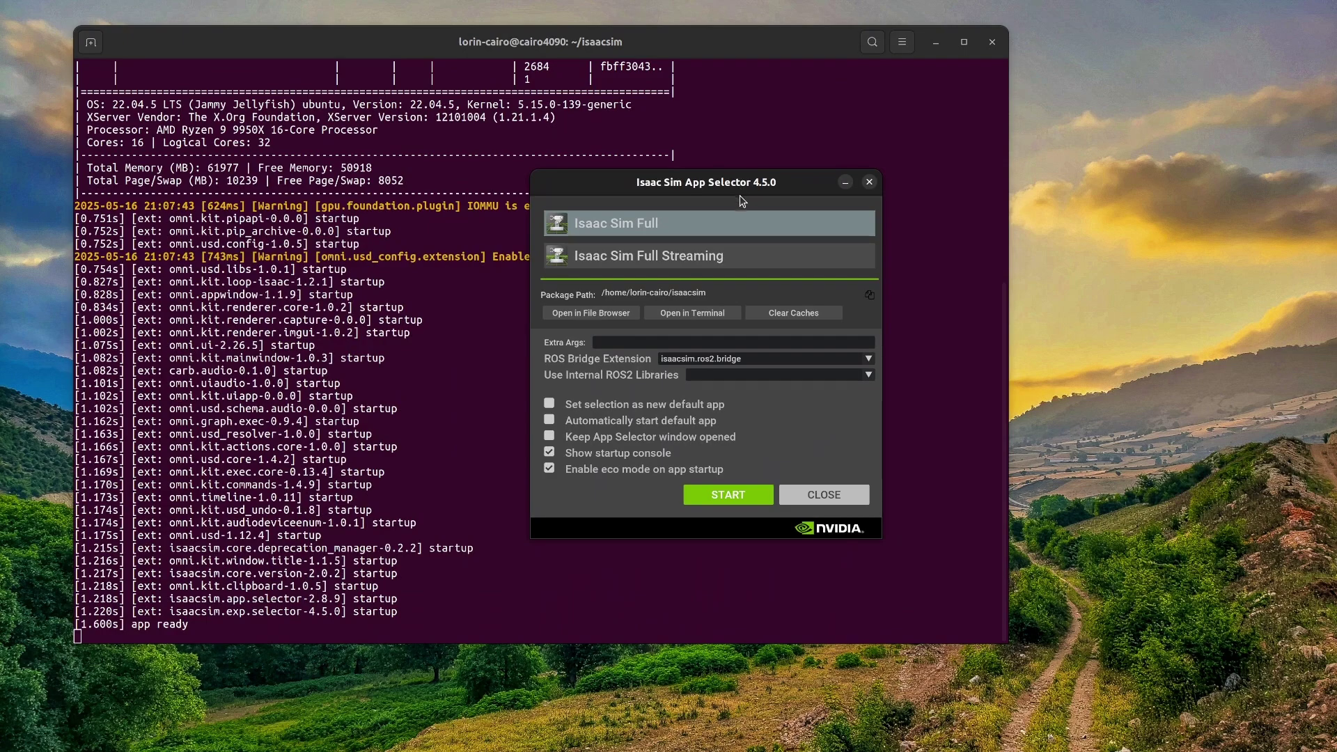
left_click(722, 359)
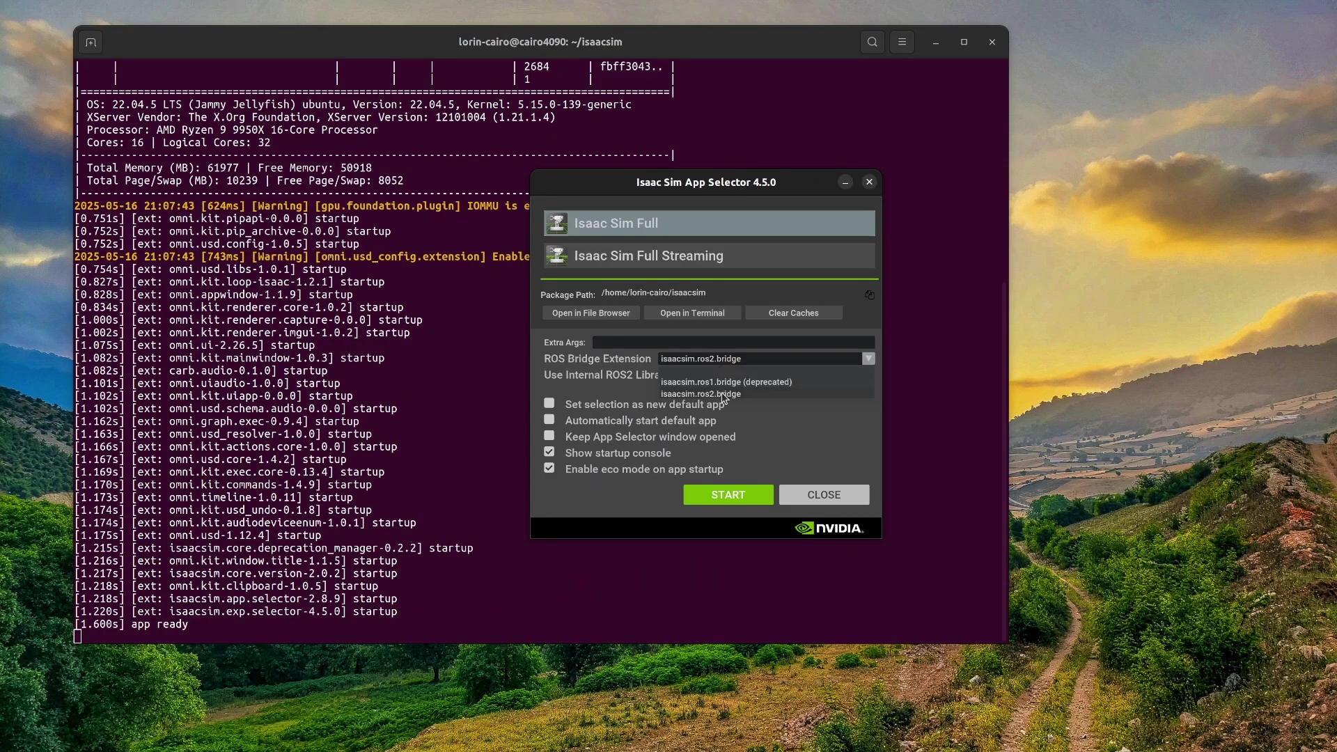
left_click(723, 393)
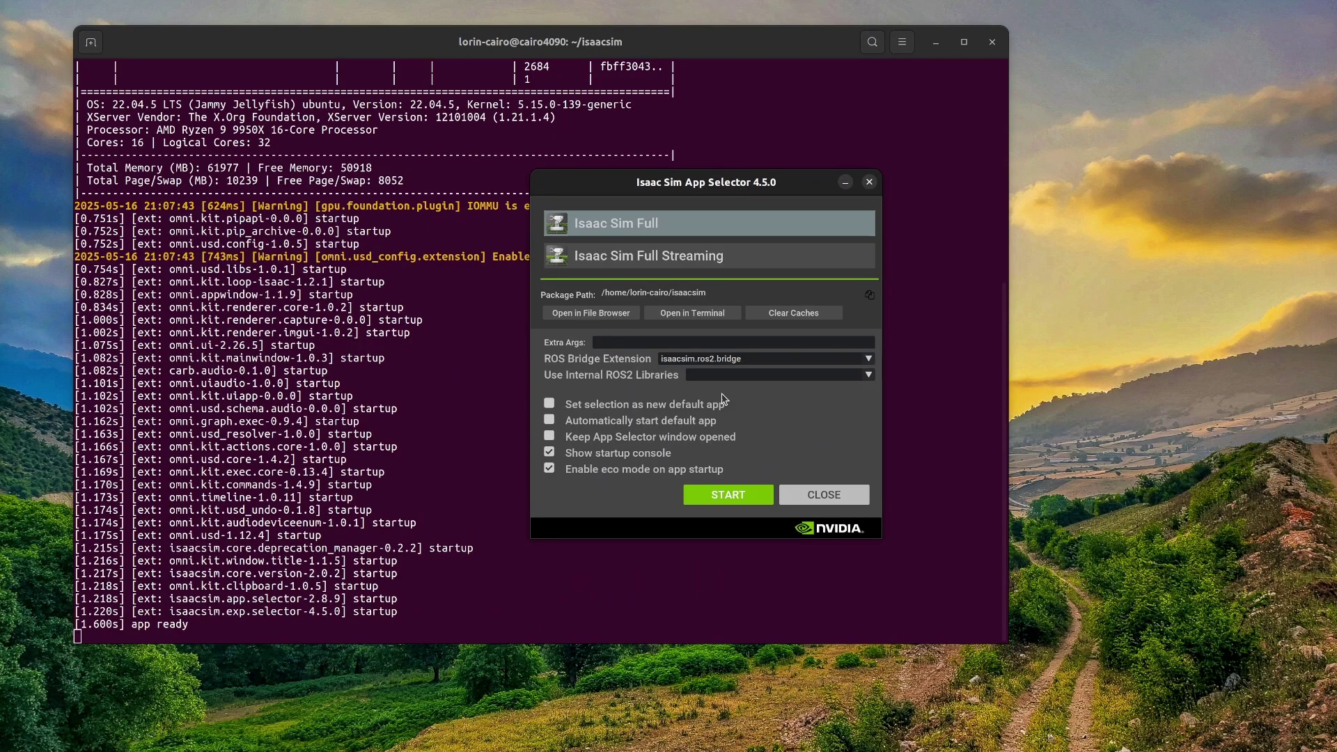
left_click(724, 495)
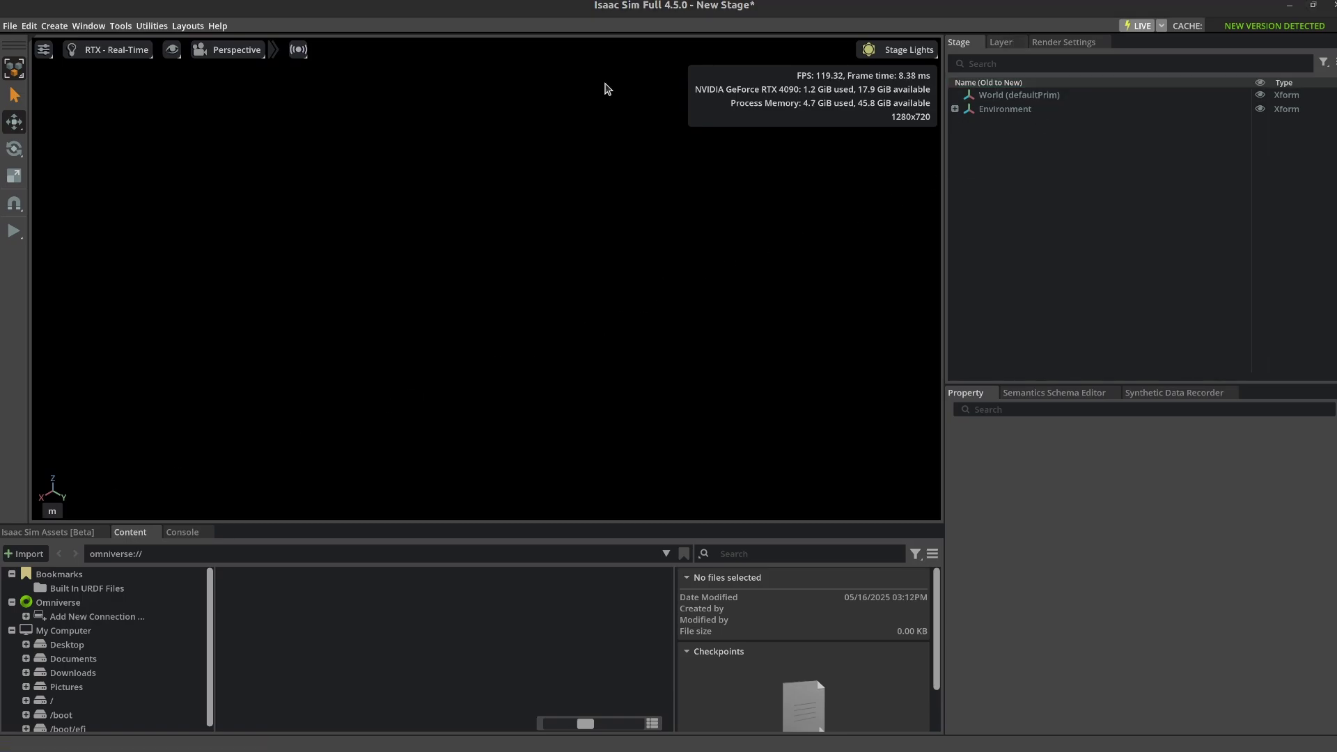
Add a ground plane to the stage from Create > Physics
left_click(54, 27)
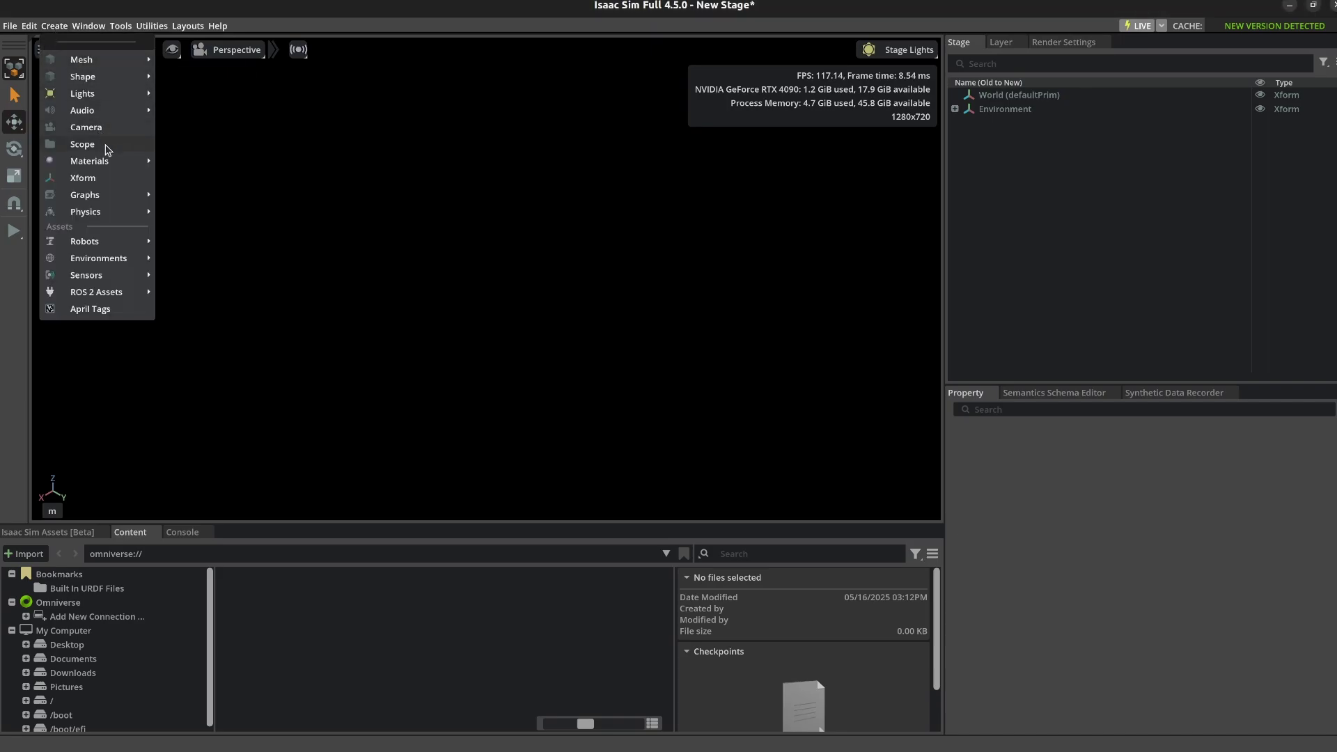
mouse_move(141, 220)
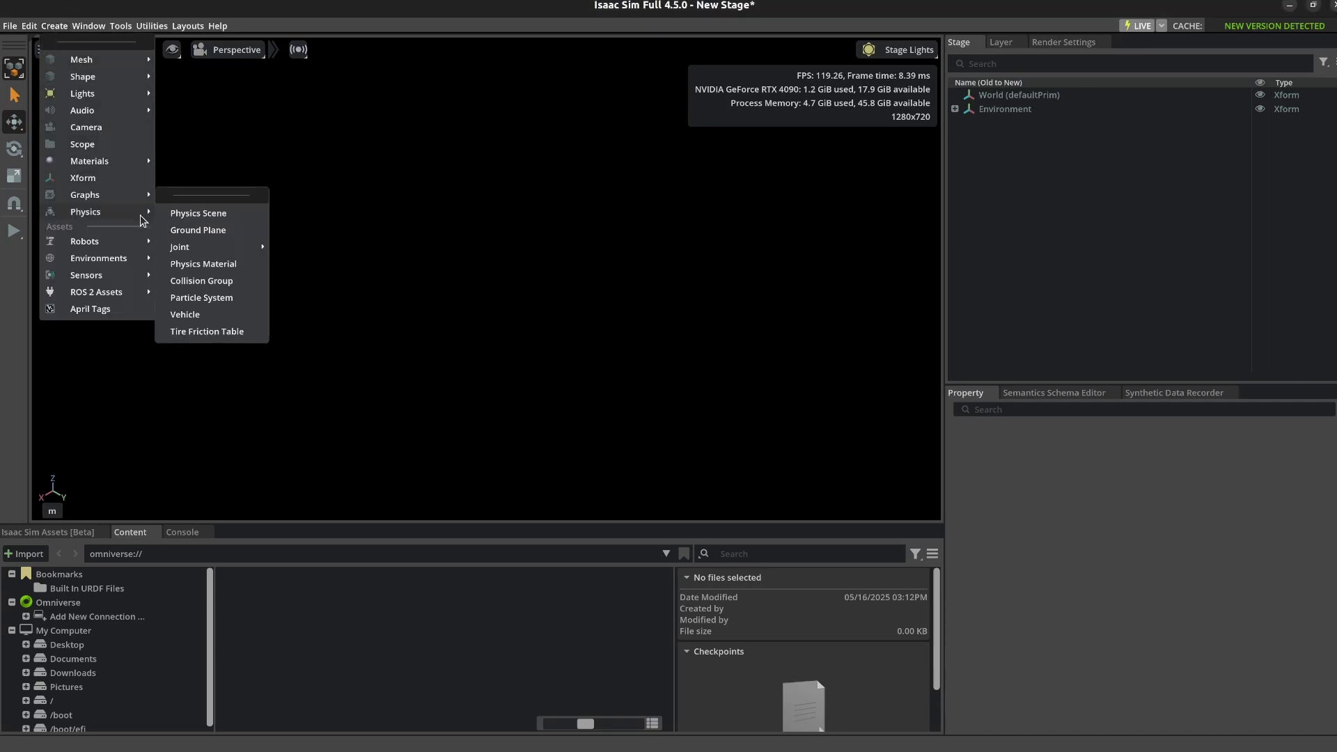
left_click(196, 233)
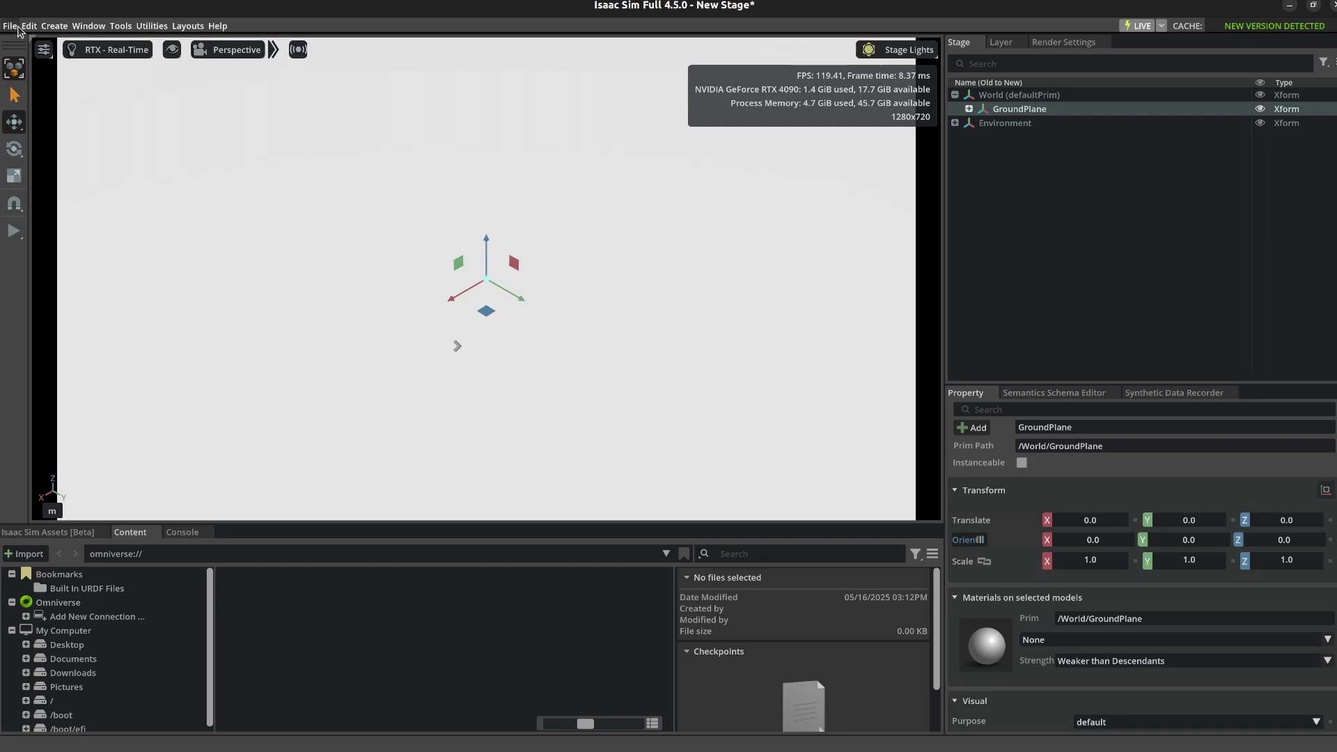
Add a physics scene from Create > Physics and select the World prim
left_click(42, 27)
mouse_move(133, 212)
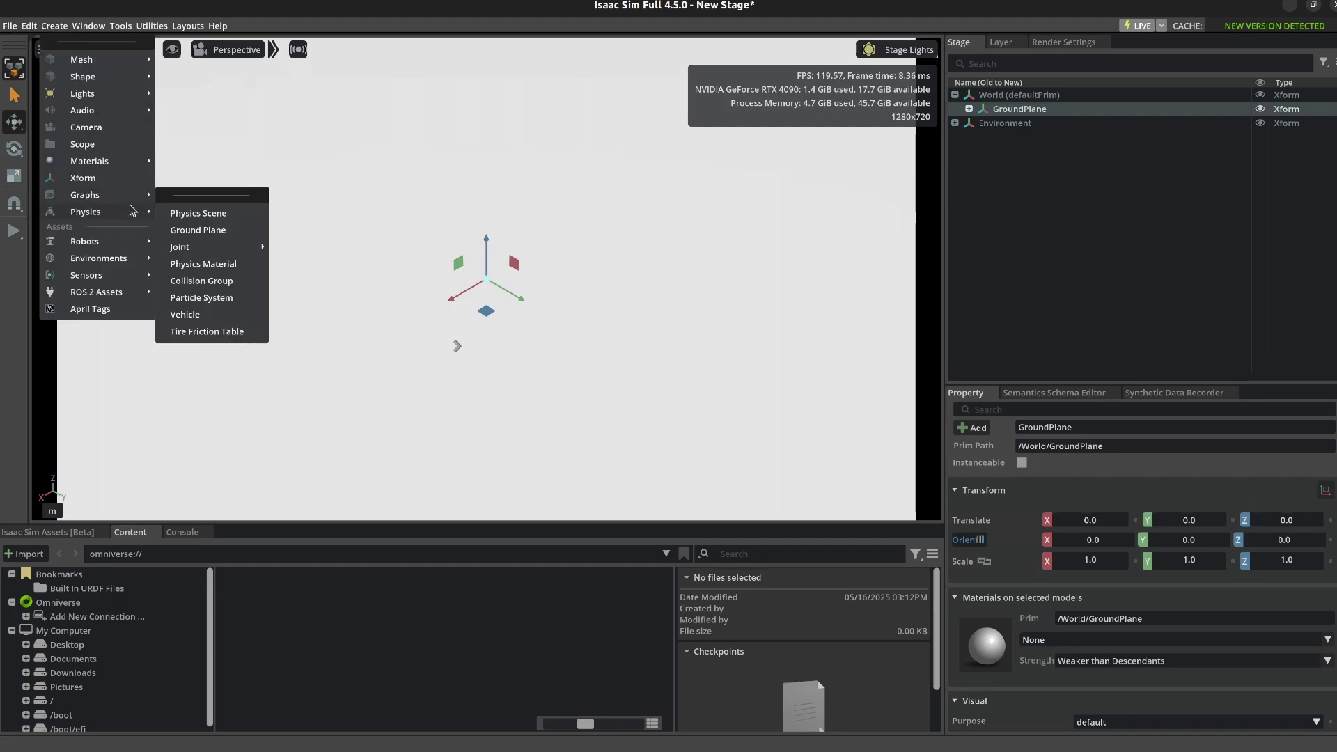
left_click(192, 217)
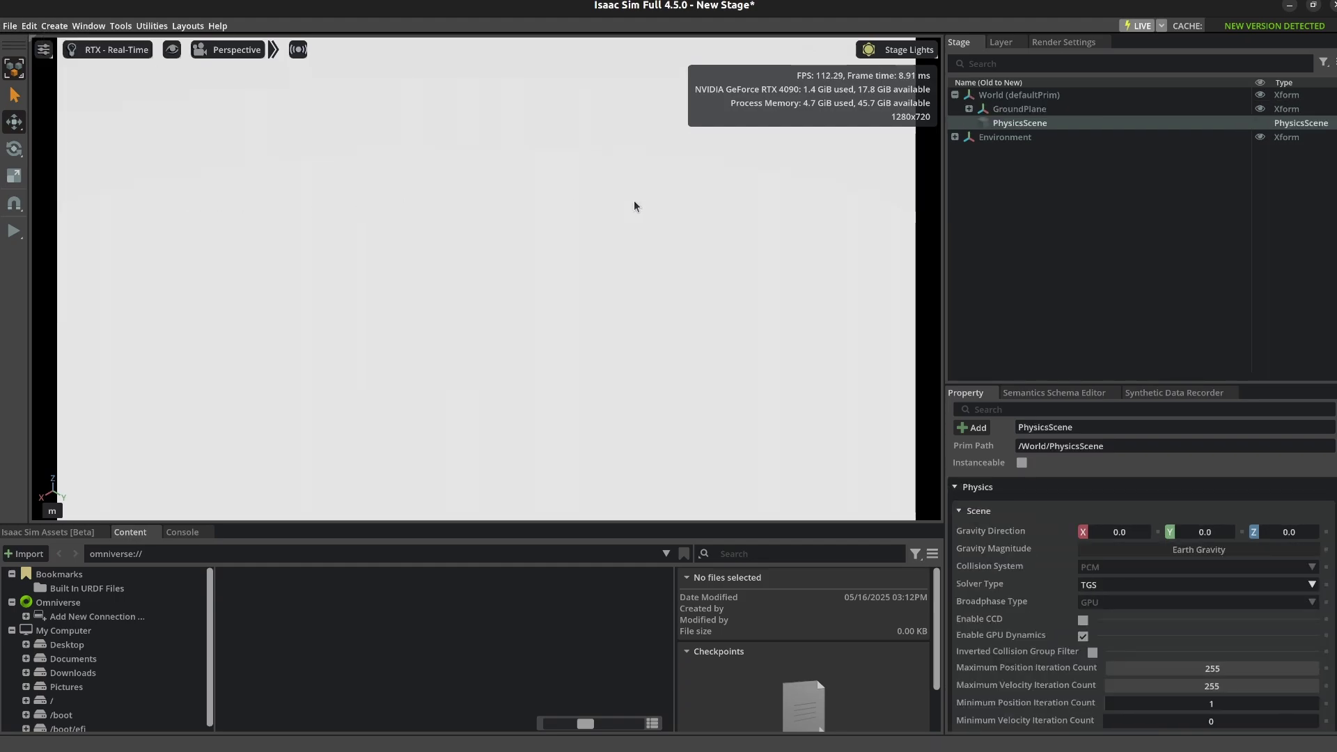
left_click(1003, 95)
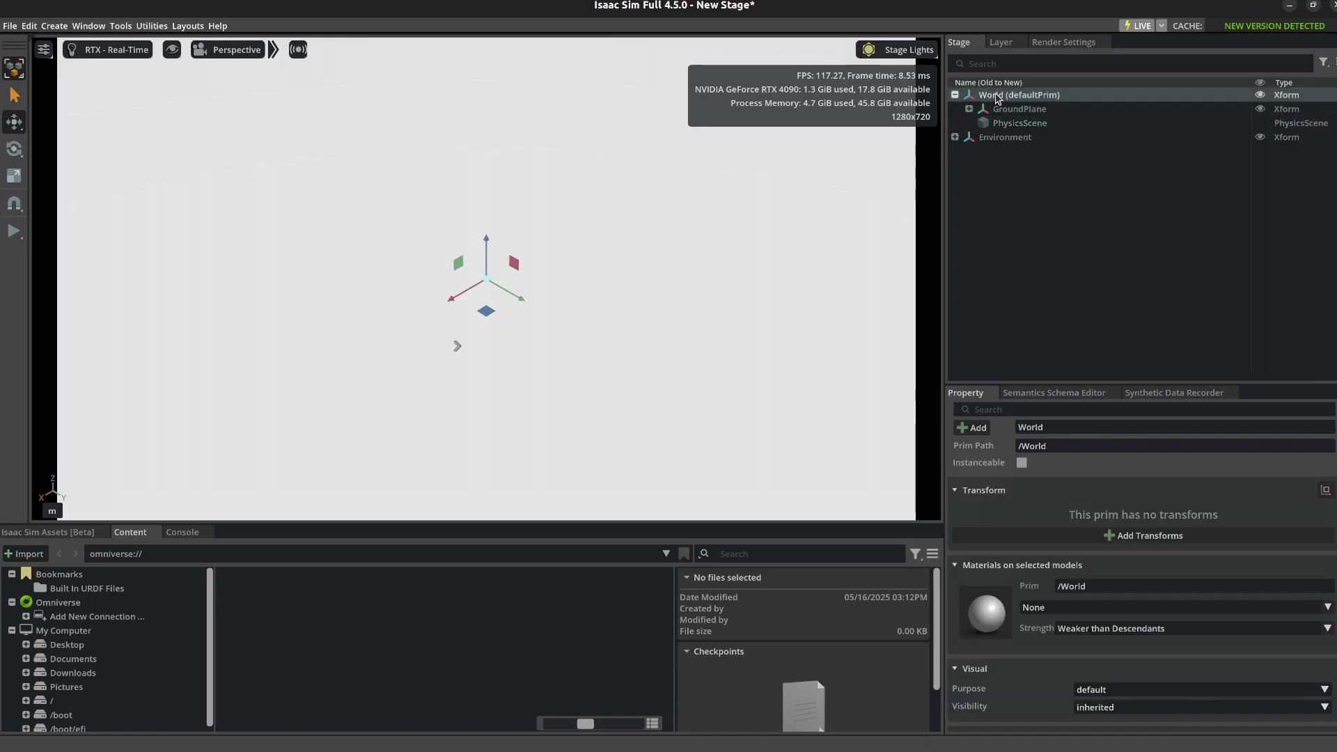
left_click(10, 27)
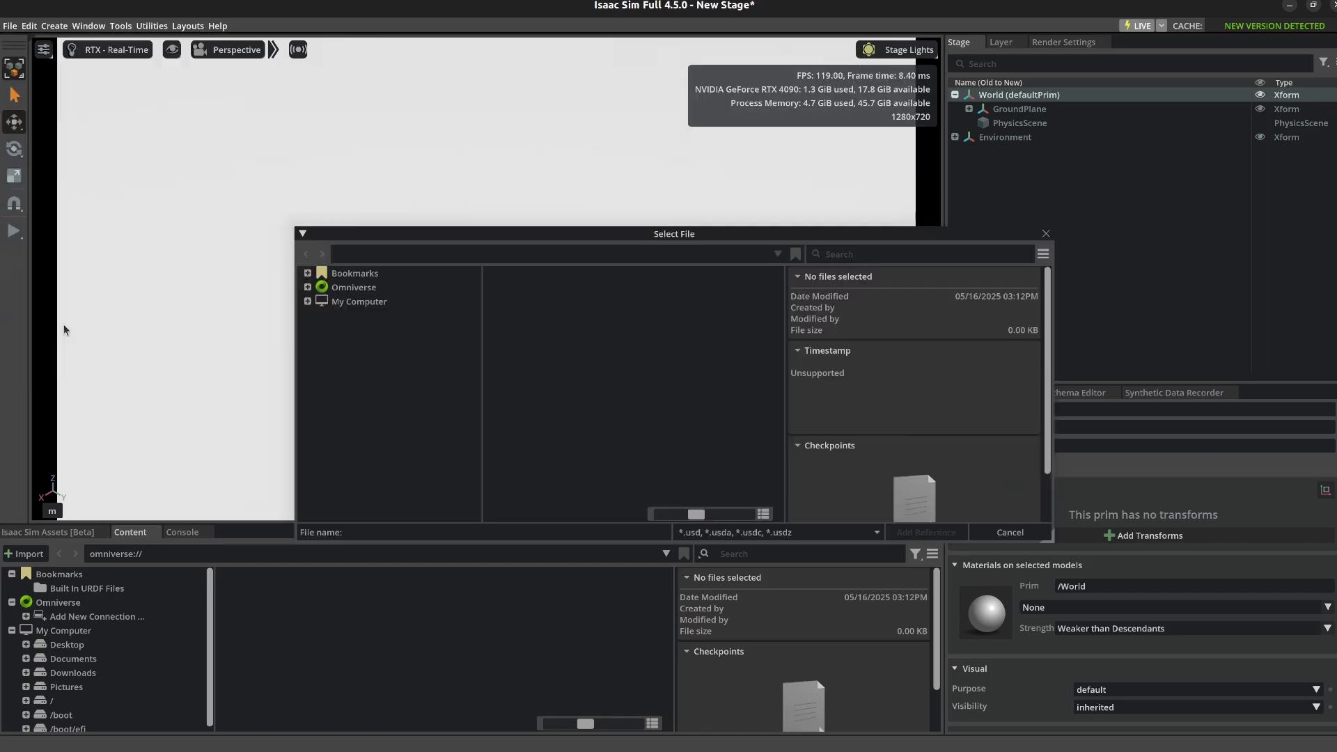
Add original-iris.usd from Downloads to the stage as a reference
left_click(60, 325)
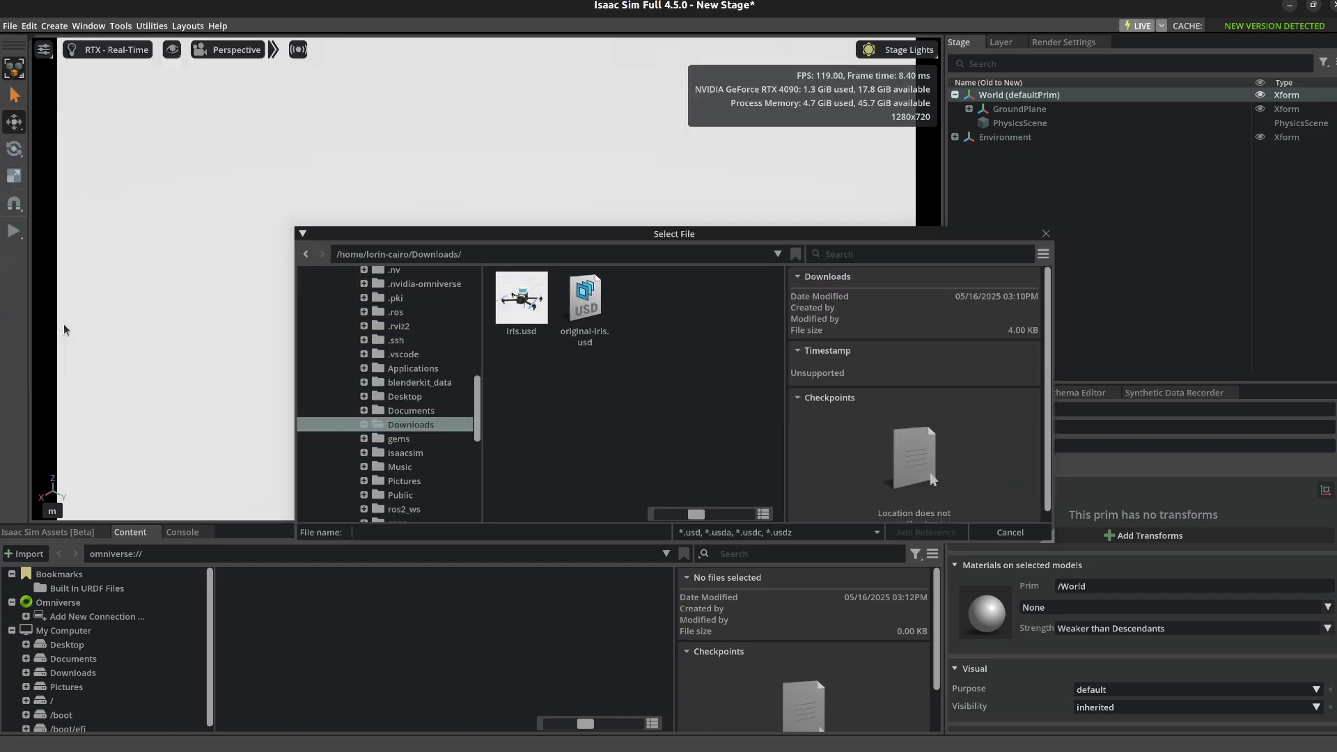
left_click(585, 306)
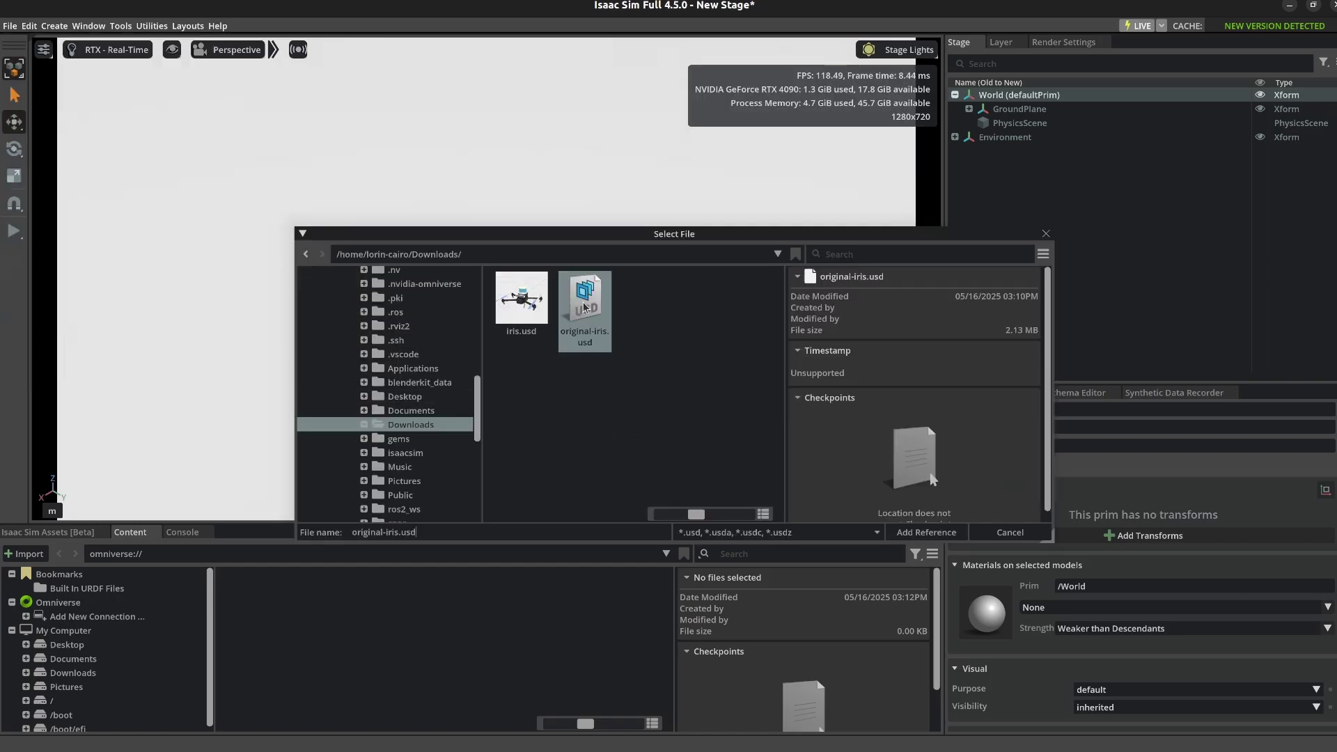
left_click(919, 533)
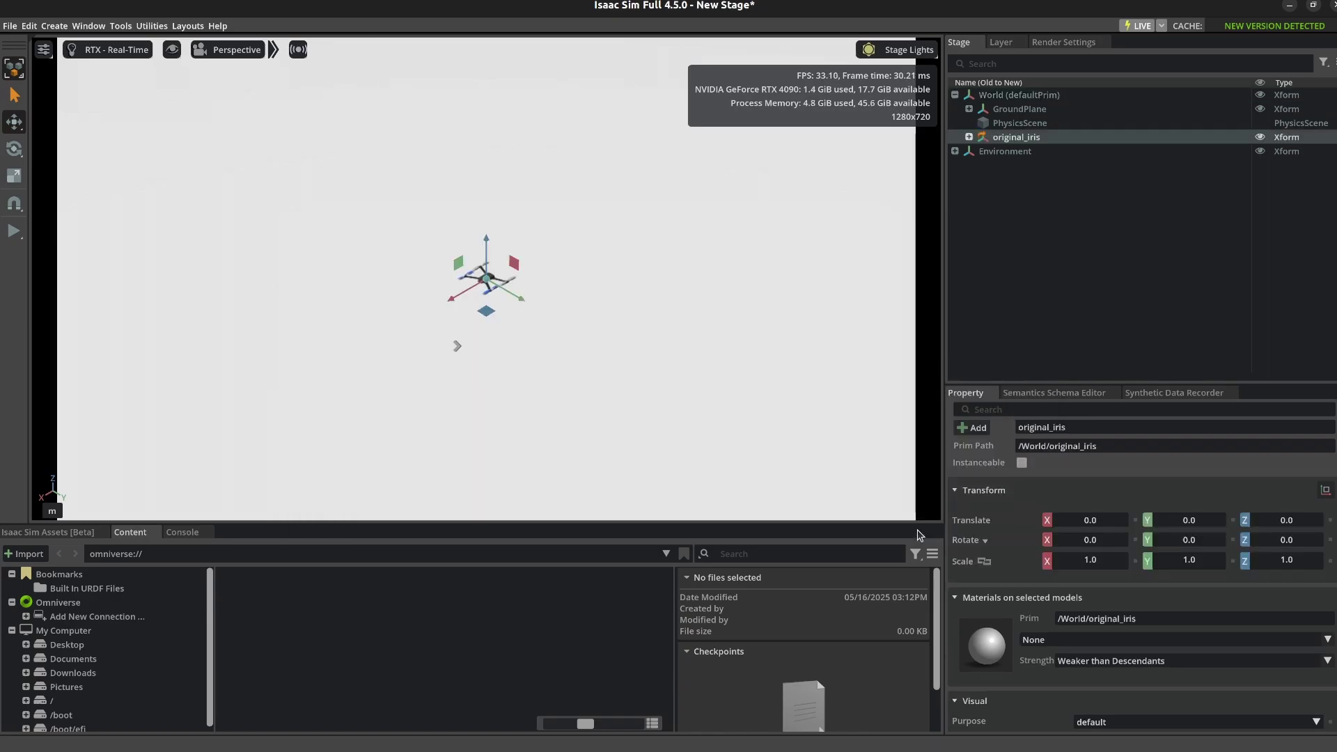
scroll(480, 294, "up", 10)
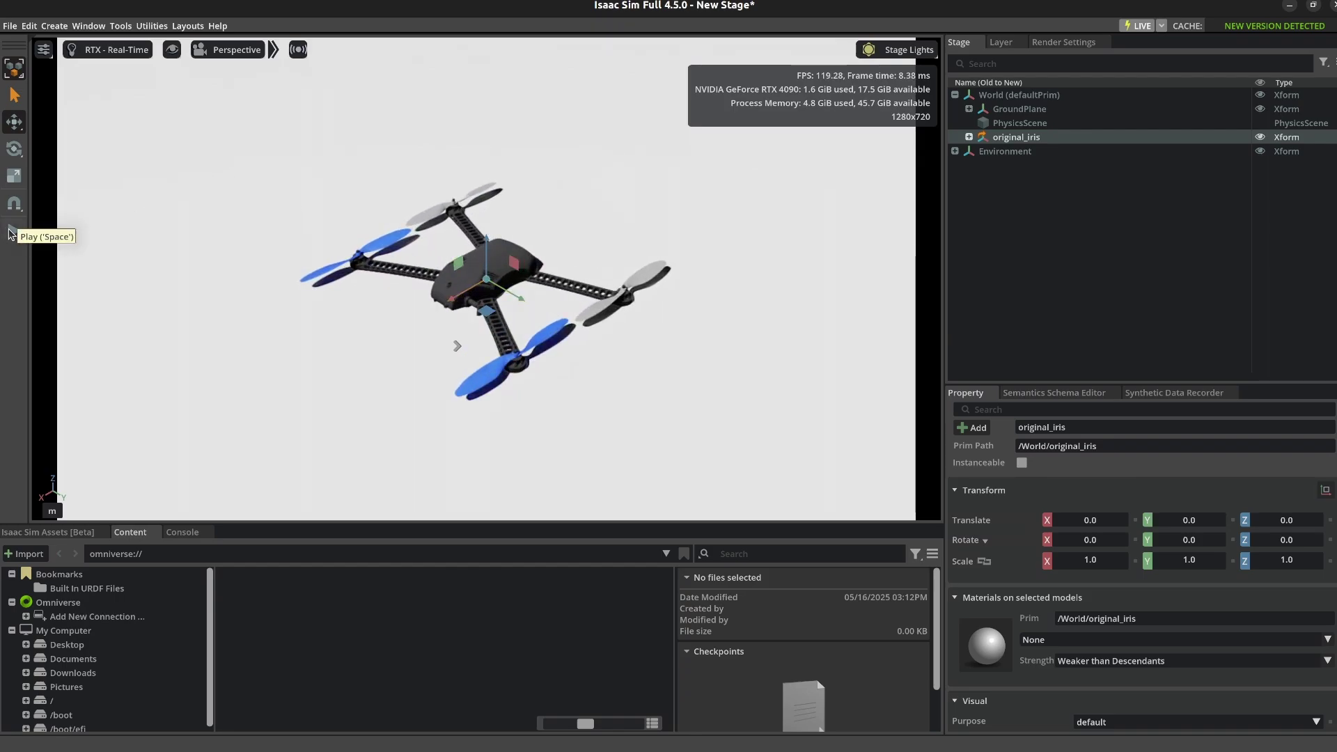
Run a play/stop test, then deactivate PhysicsScene and test the drone again
left_click(12, 234)
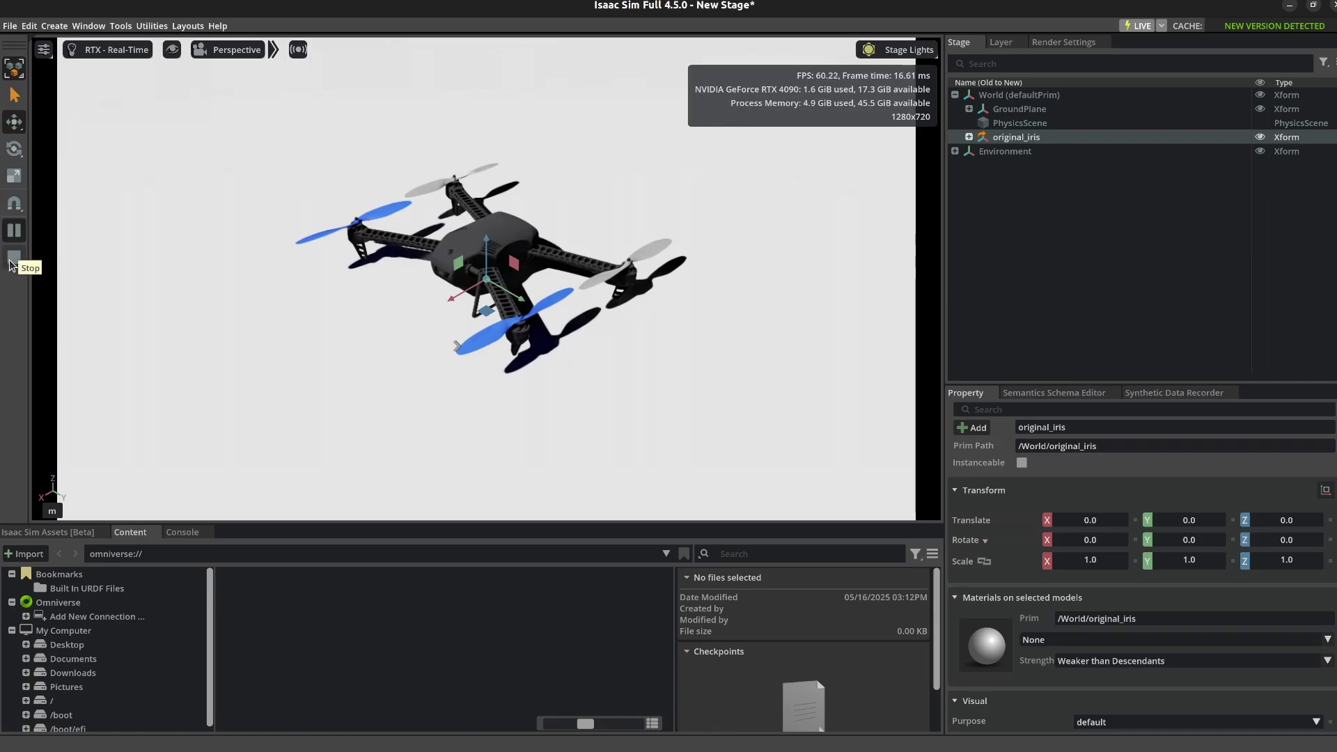
left_click(12, 259)
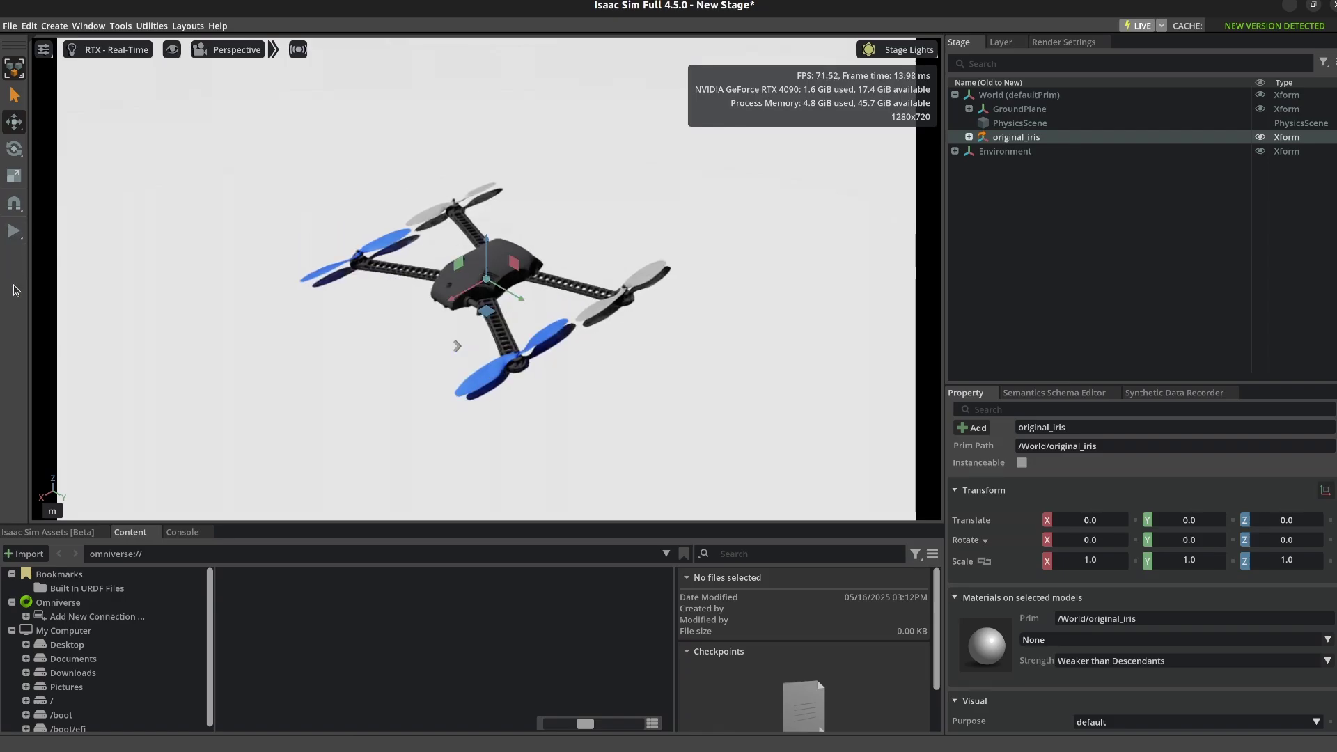
left_click(1023, 126)
right_click(1023, 130)
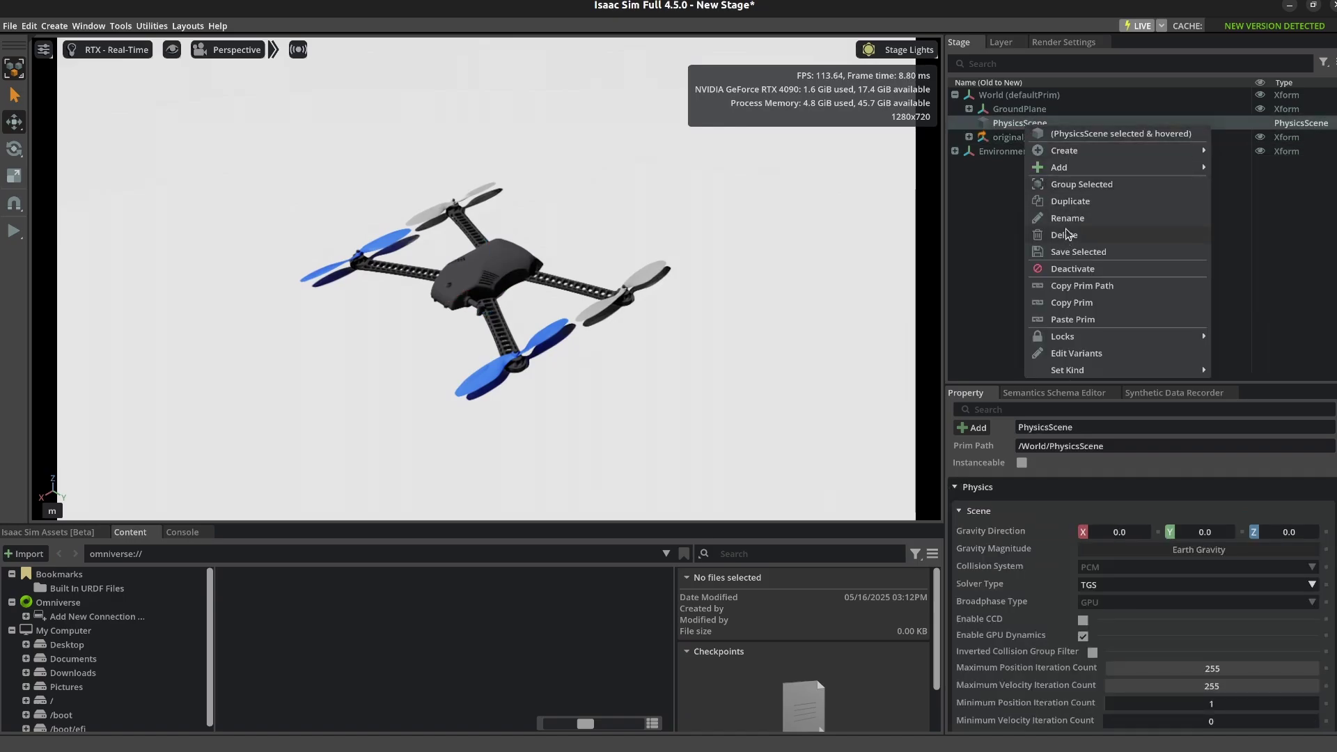
left_click(1072, 268)
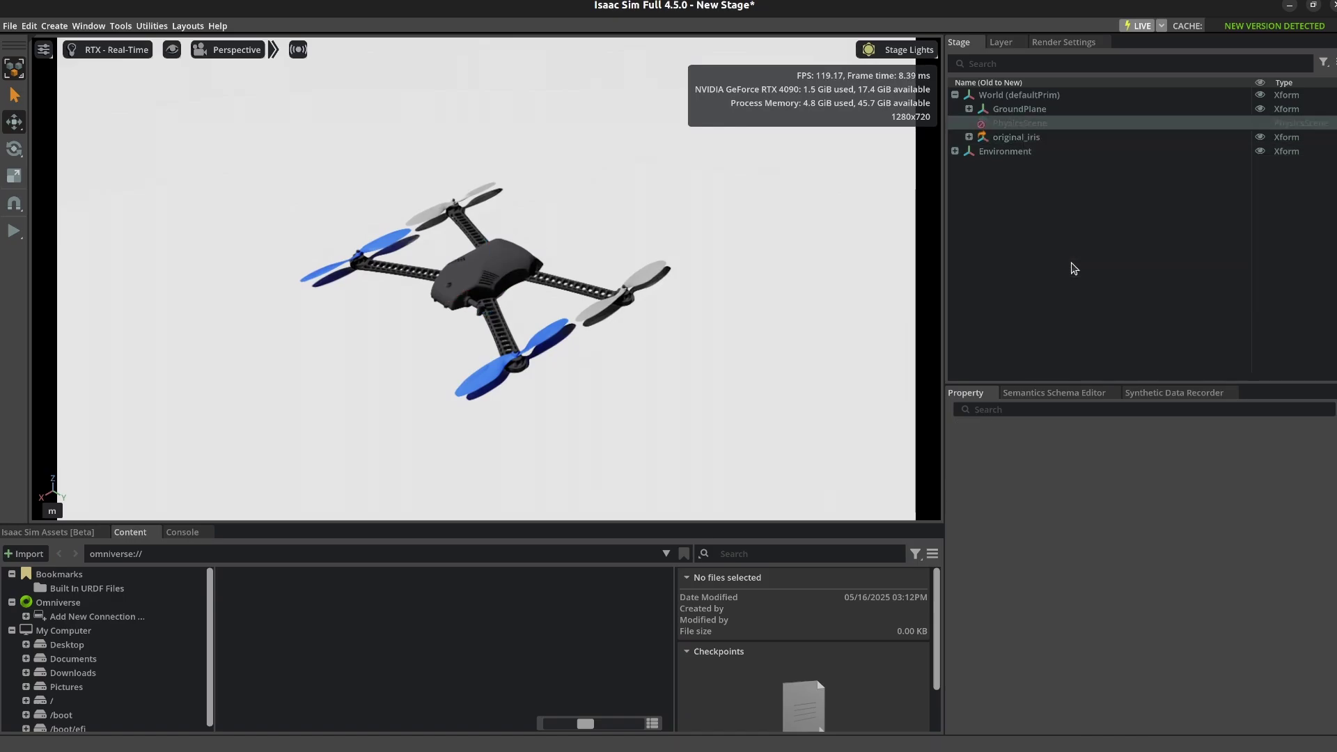
left_click(12, 233)
left_click(14, 257)
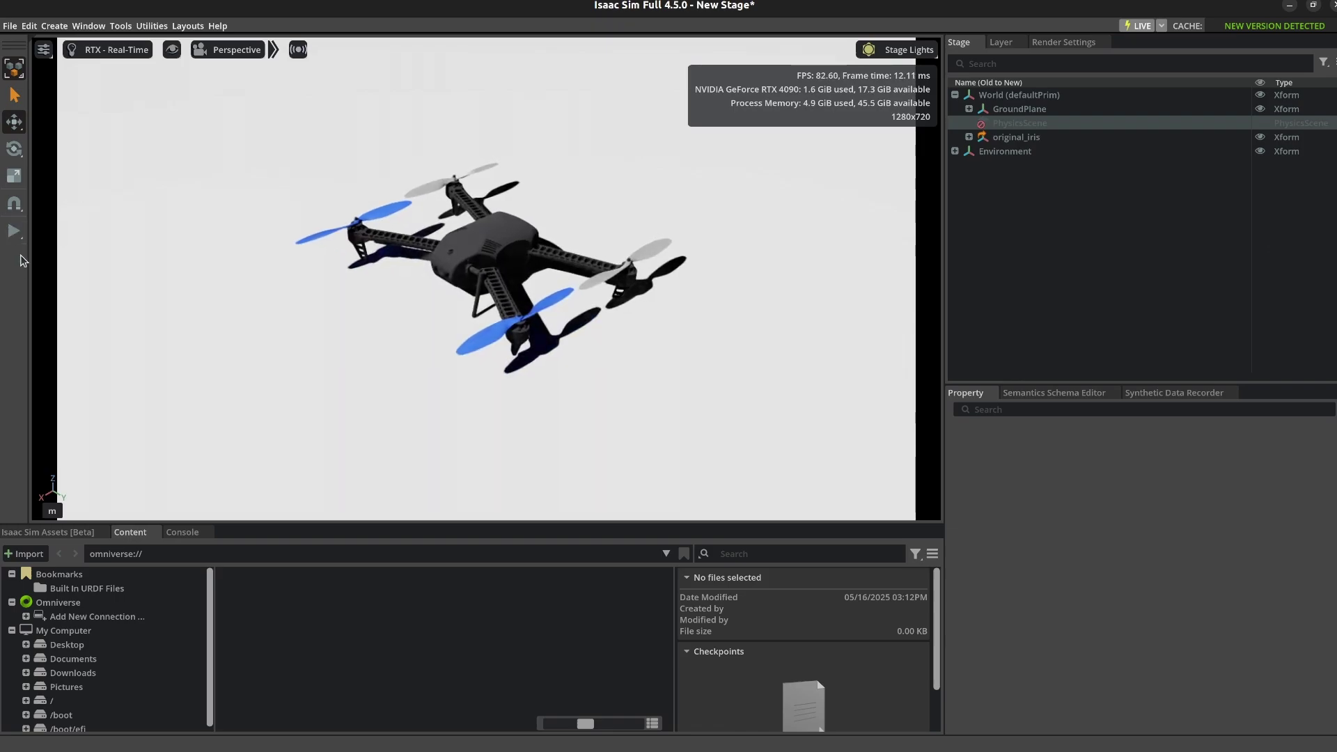
Deactivate the GroundPlane and rerun the simulation to watch the drone fall
right_click(1020, 111)
left_click(1063, 257)
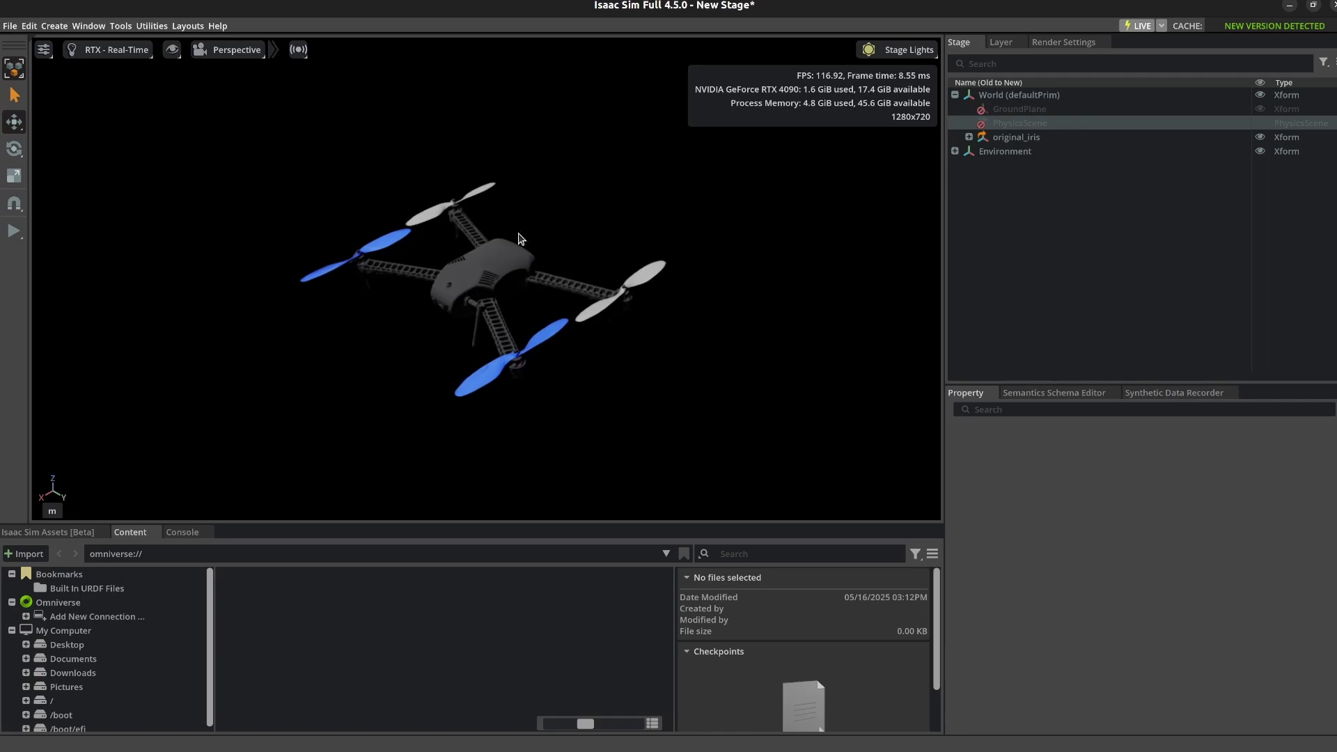
left_click(12, 231)
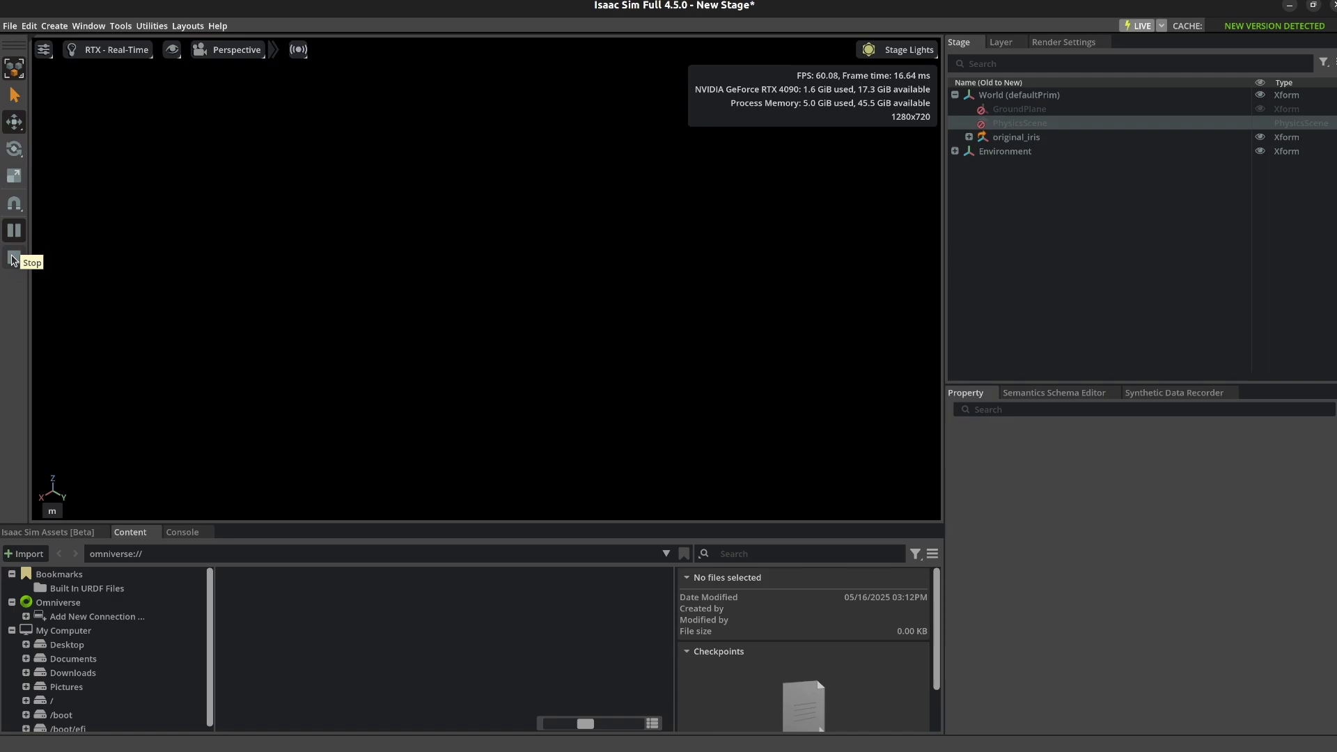
left_click(13, 258)
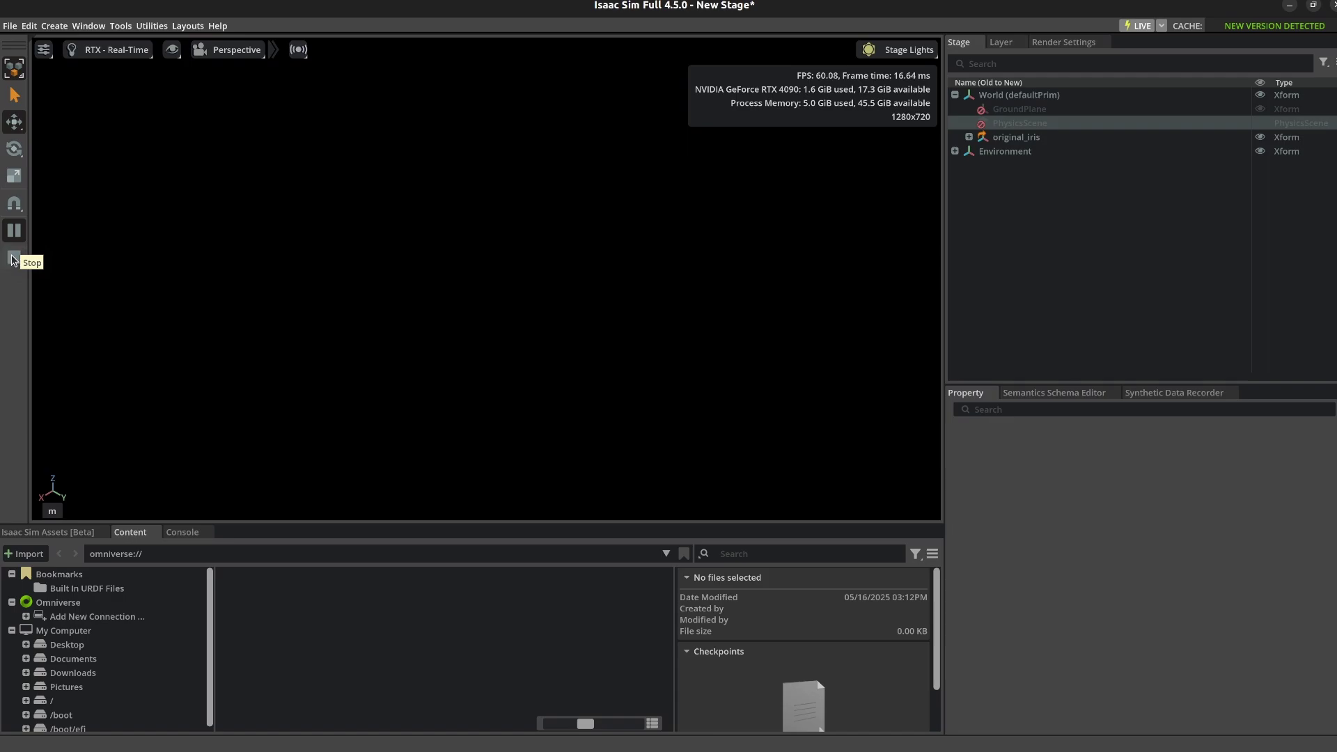
Reactivate the GroundPlane and select the original_iris drone
right_click(1038, 116)
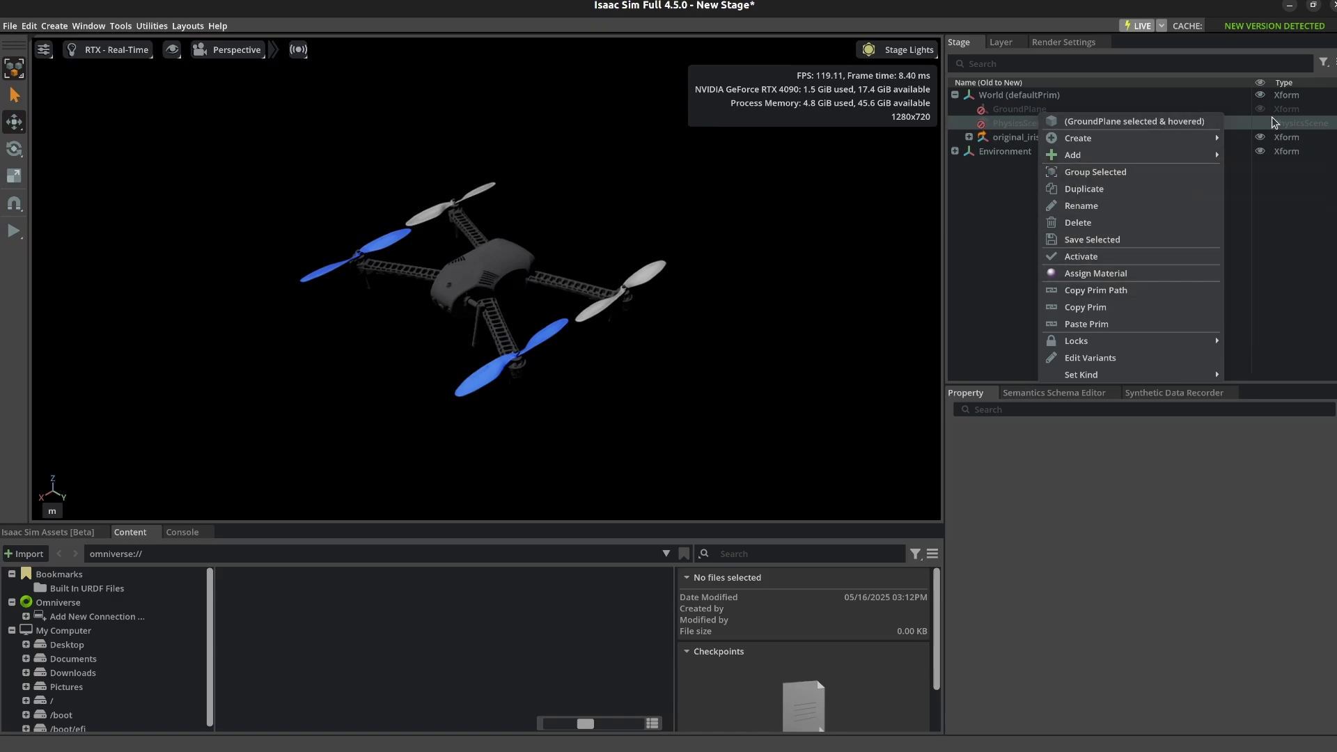
left_click(1114, 256)
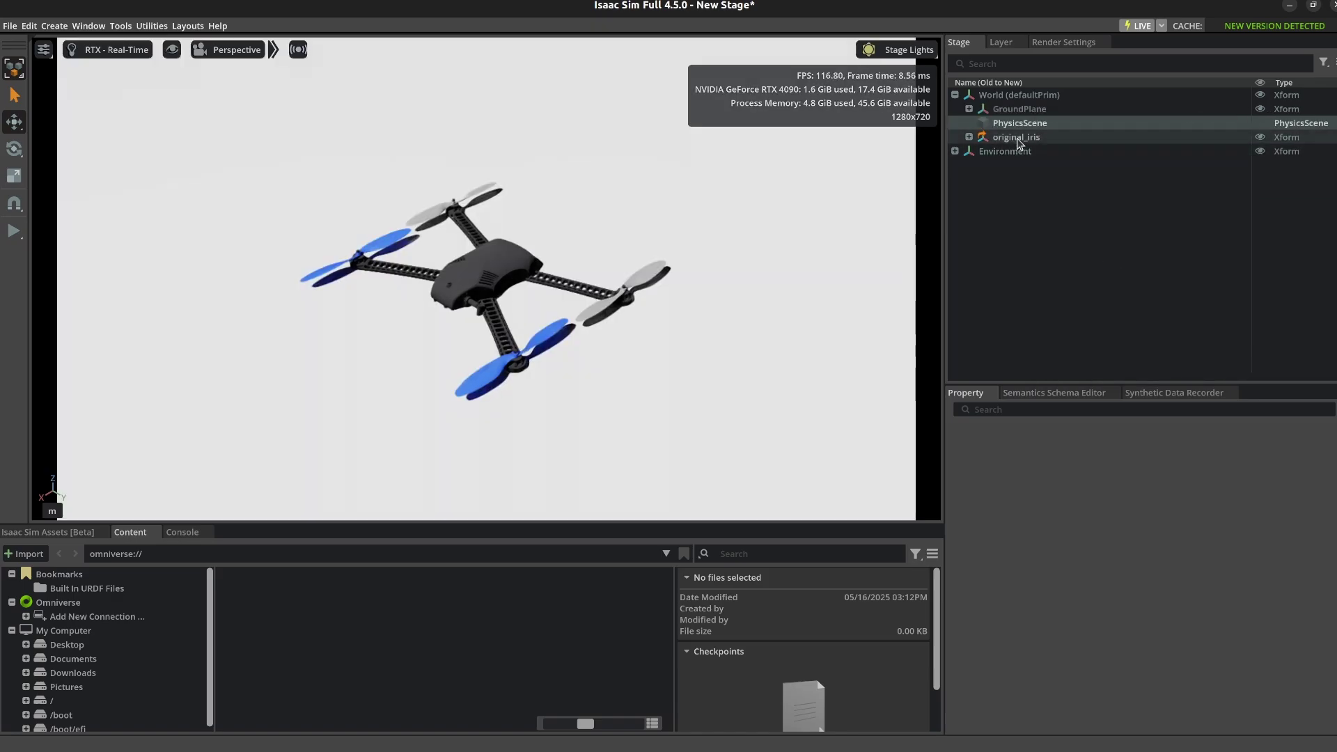
left_click(1017, 139)
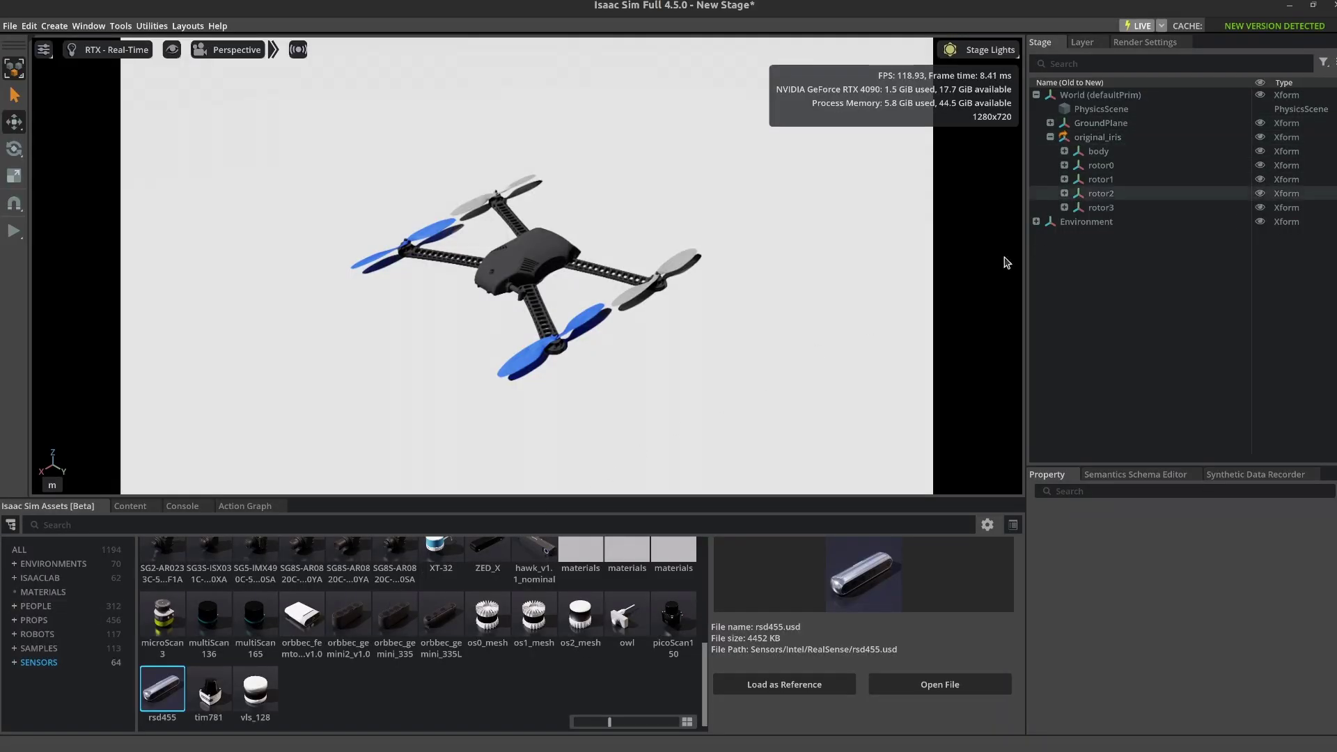
Drag the XT-32 lidar onto the drone's top and the rsd455 camera onto its front
left_click(446, 559)
left_click_drag(446, 559, 573, 231)
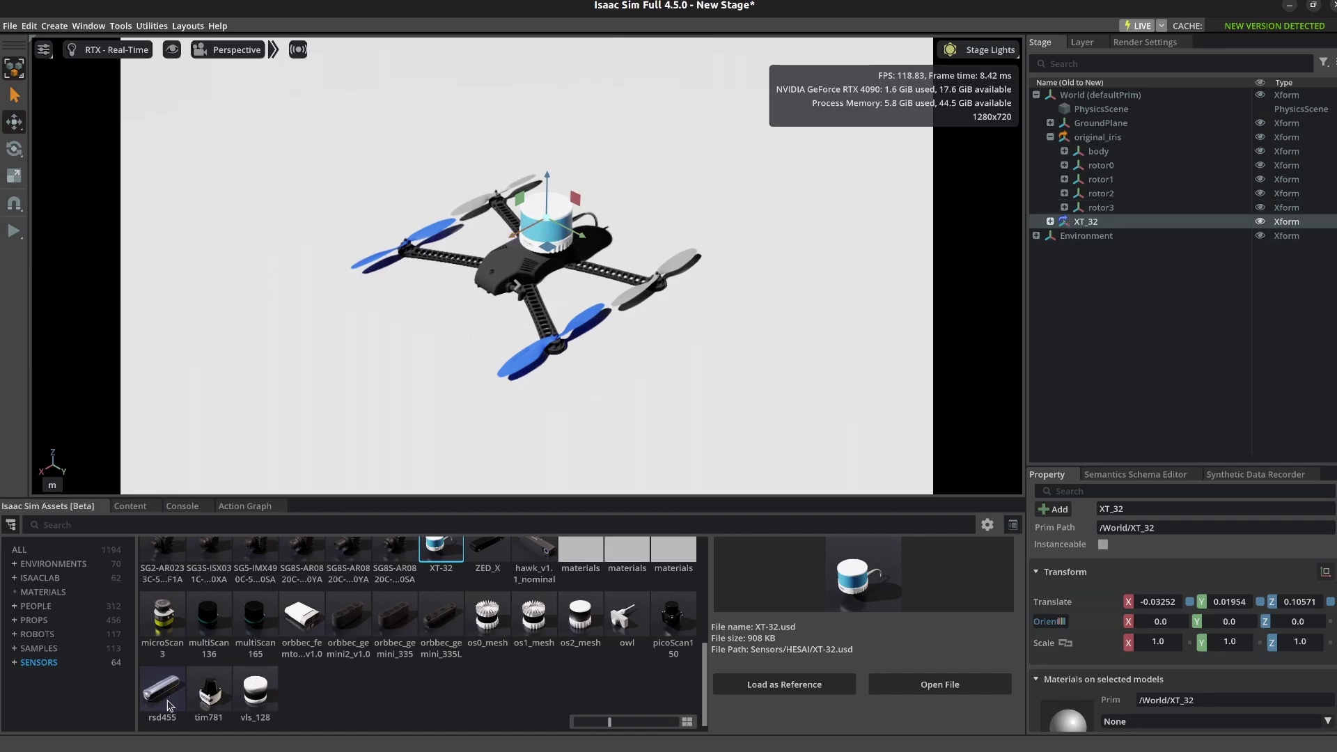
left_click_drag(159, 698, 536, 276)
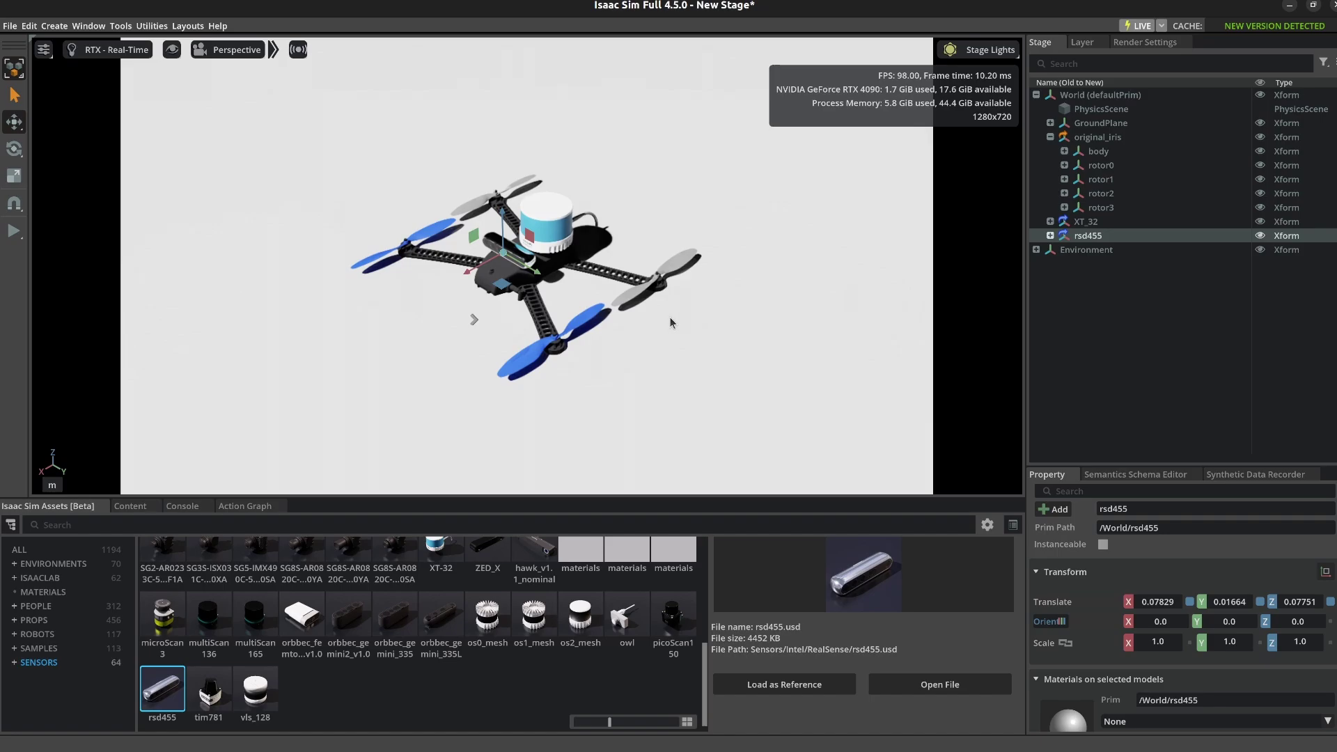
Deactivate the GroundPlane prim
left_click(721, 362)
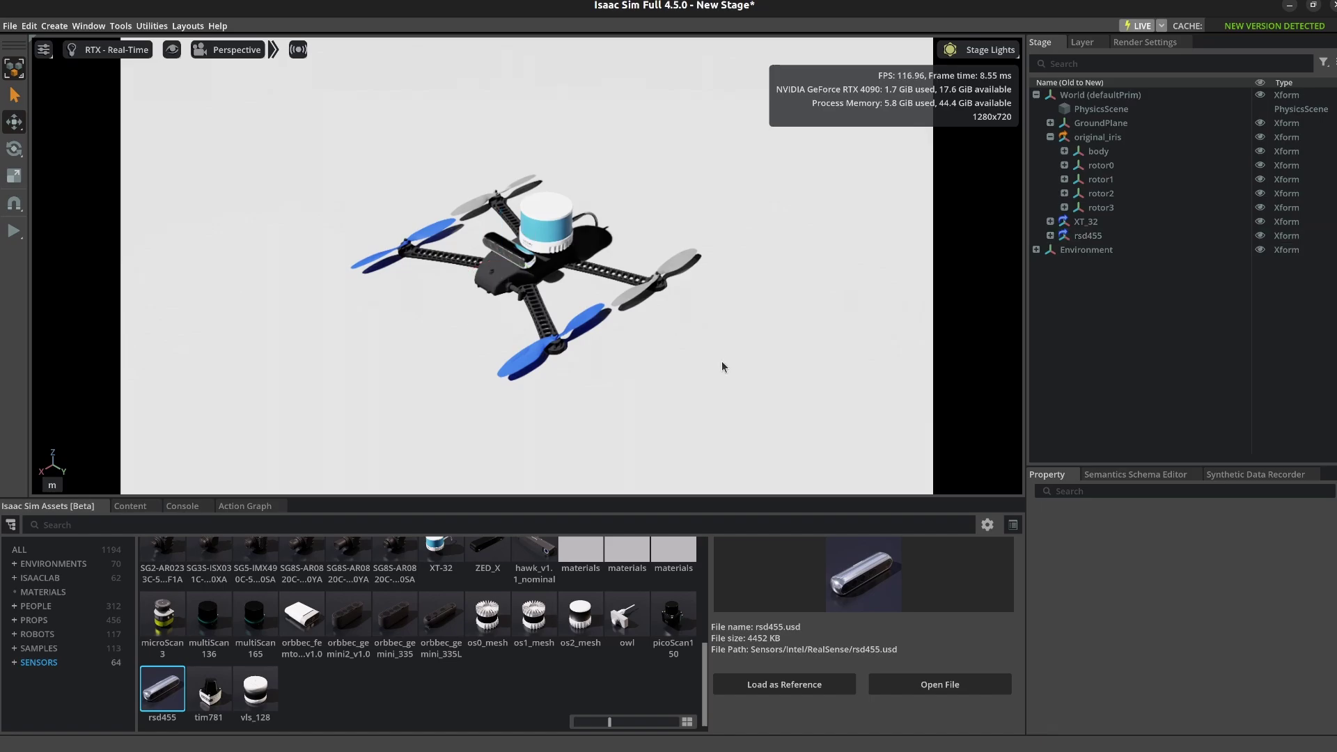
left_click(1104, 124)
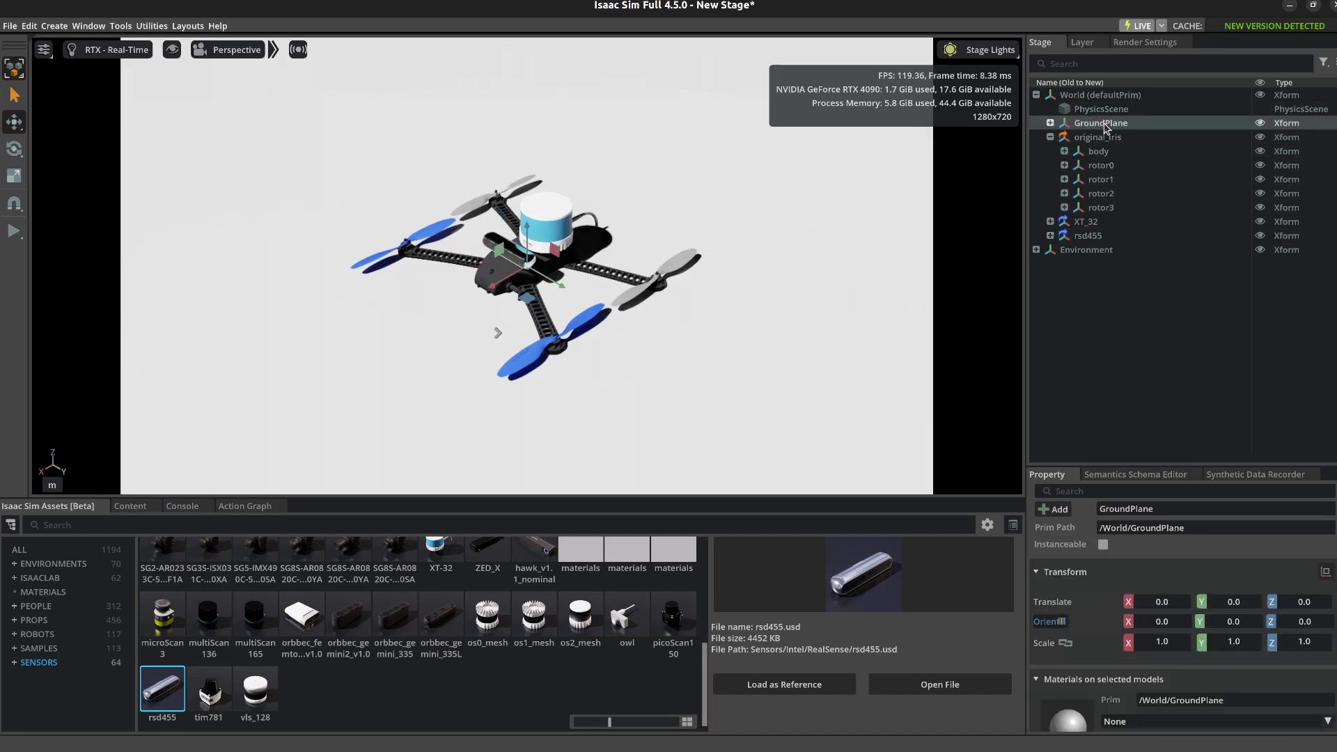
right_click(1107, 126)
left_click(1150, 268)
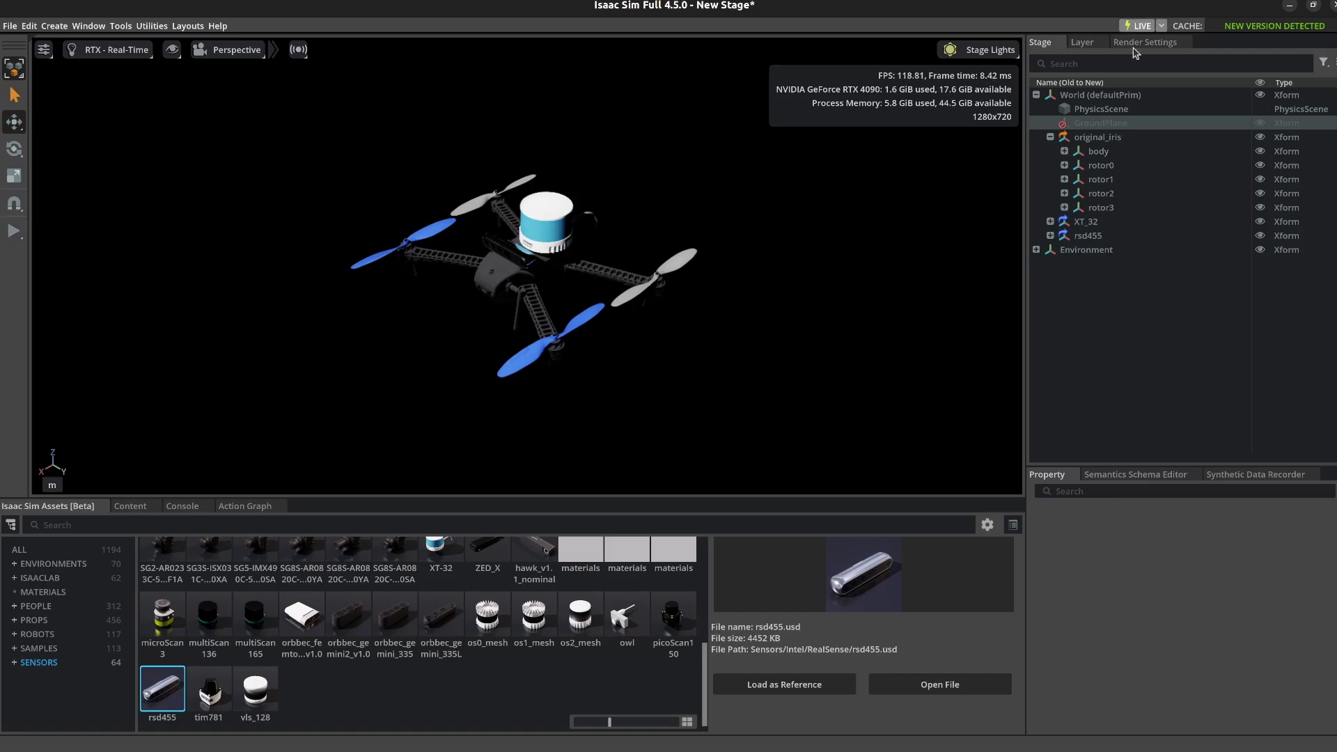
Deactivate the PhysicsScene and run a play/stop test of the falling drone
right_click(1121, 113)
left_click(1153, 253)
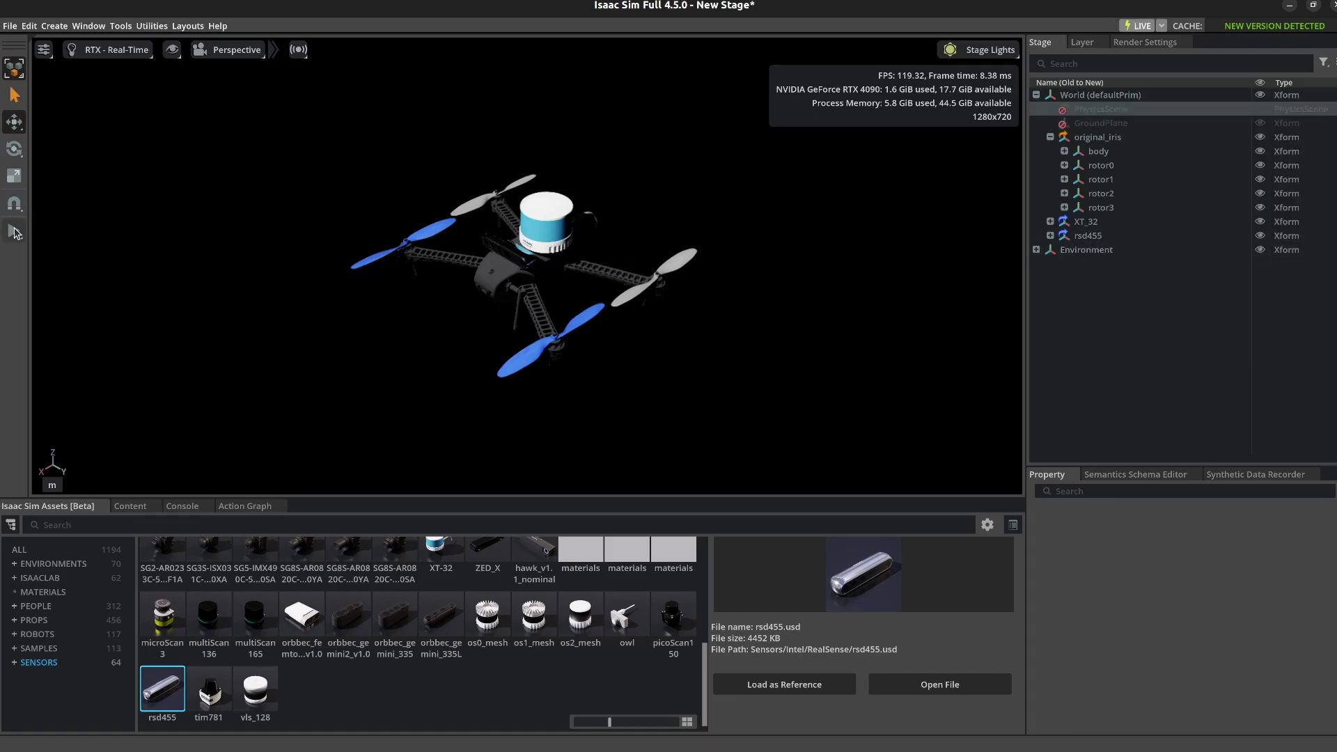
left_click(14, 231)
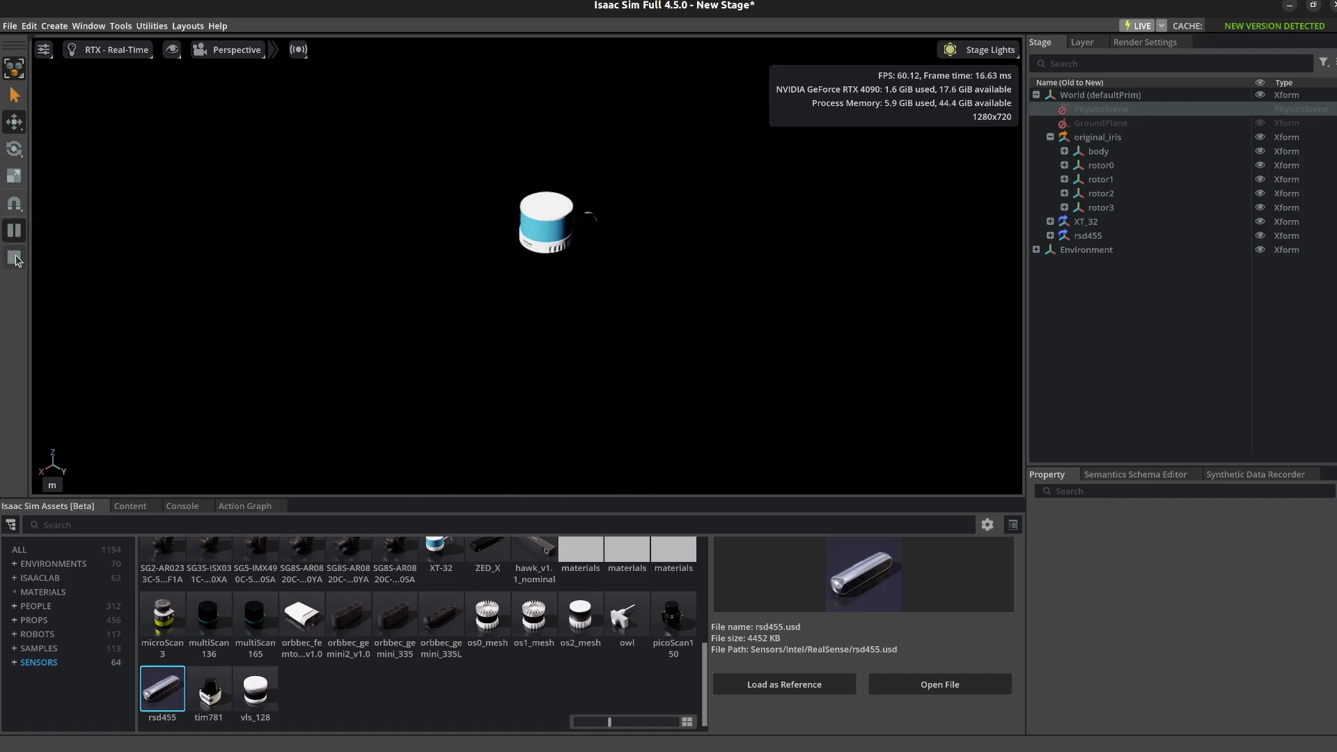
left_click(14, 259)
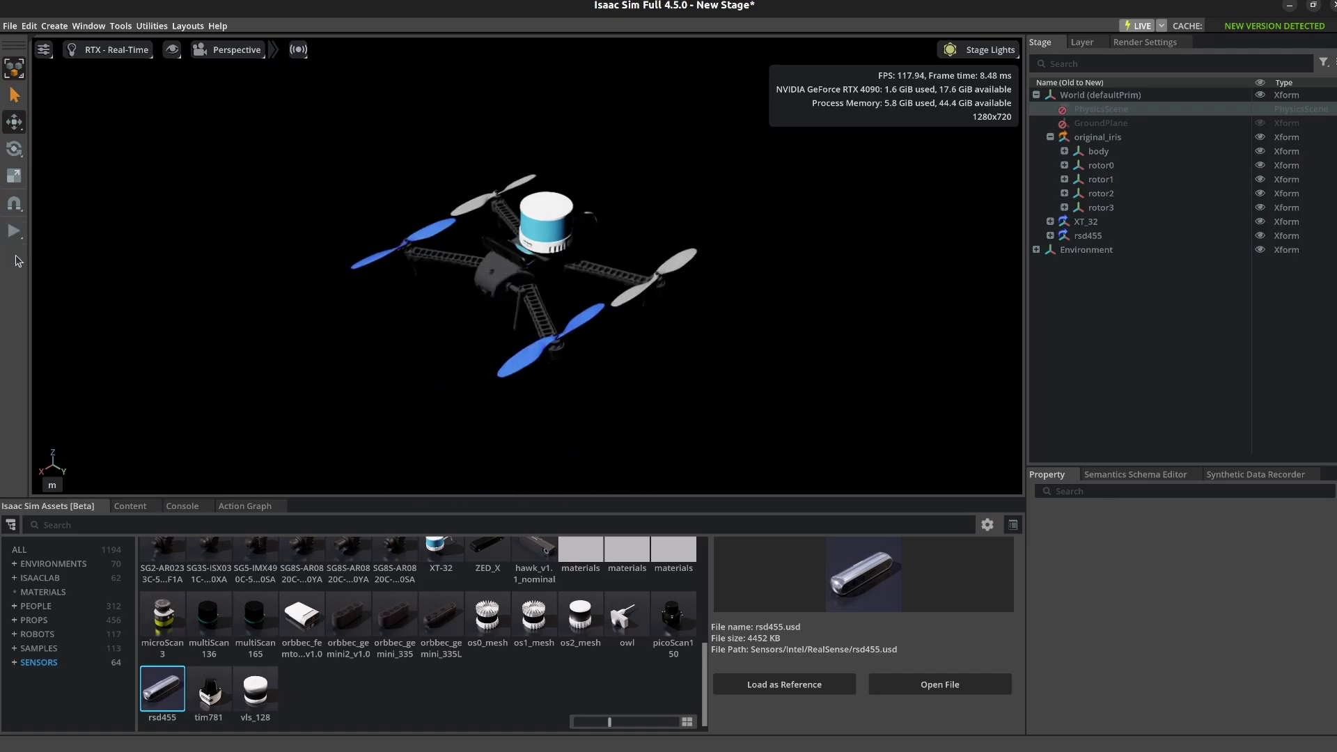
Reactivate the PhysicsScene and GroundPlane prims
right_click(1093, 110)
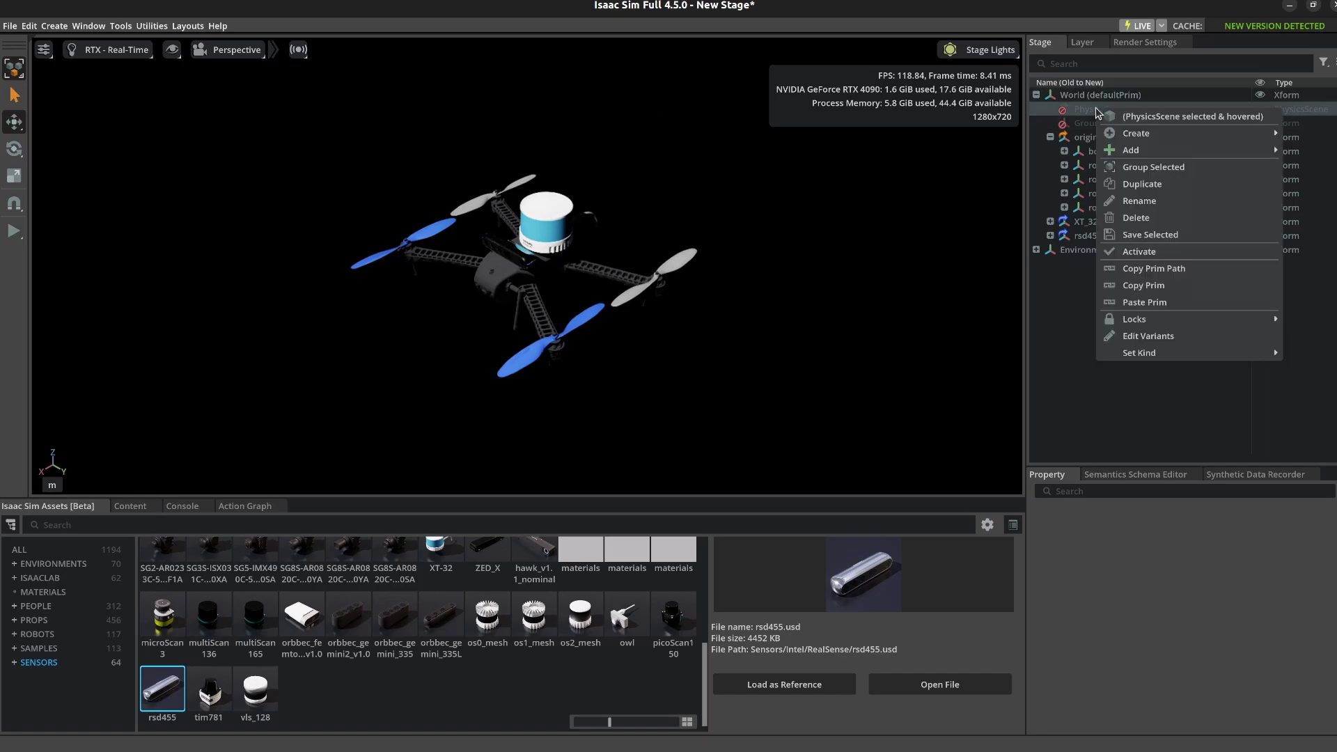
left_click(1146, 252)
right_click(1098, 123)
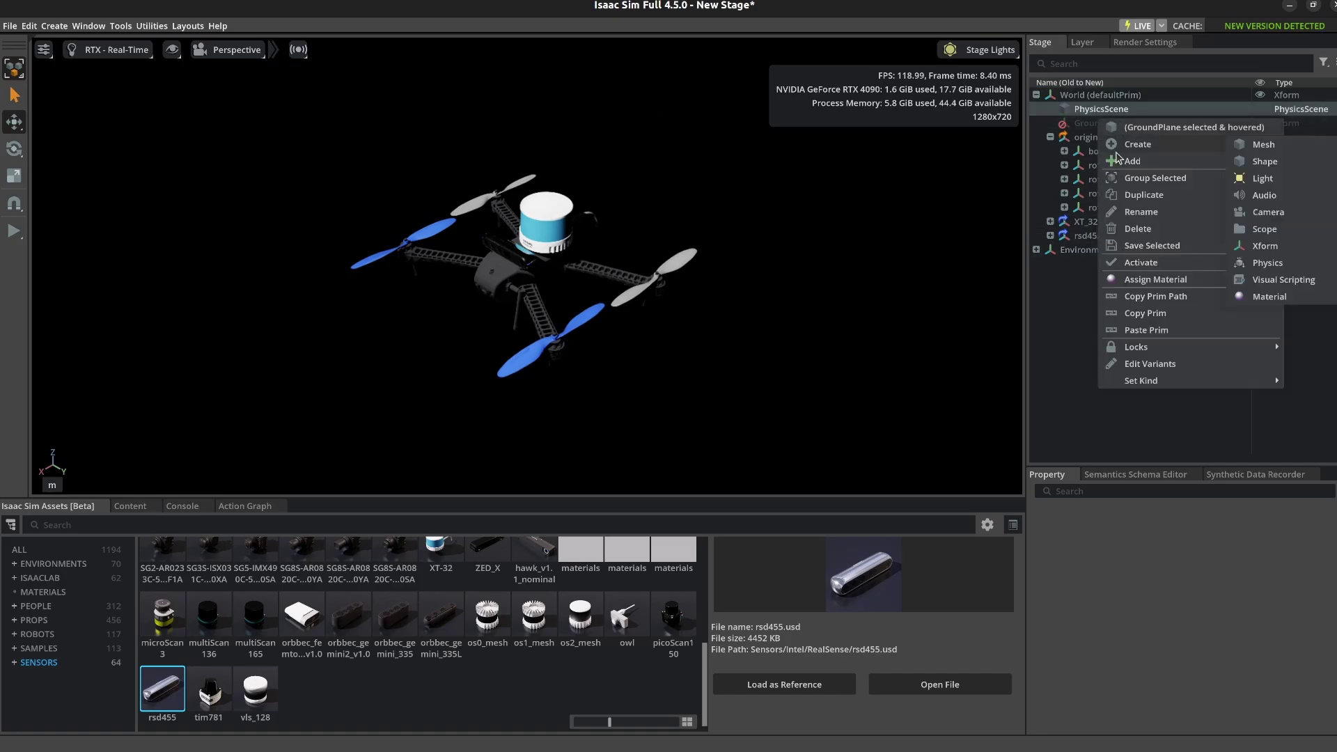
left_click(1146, 263)
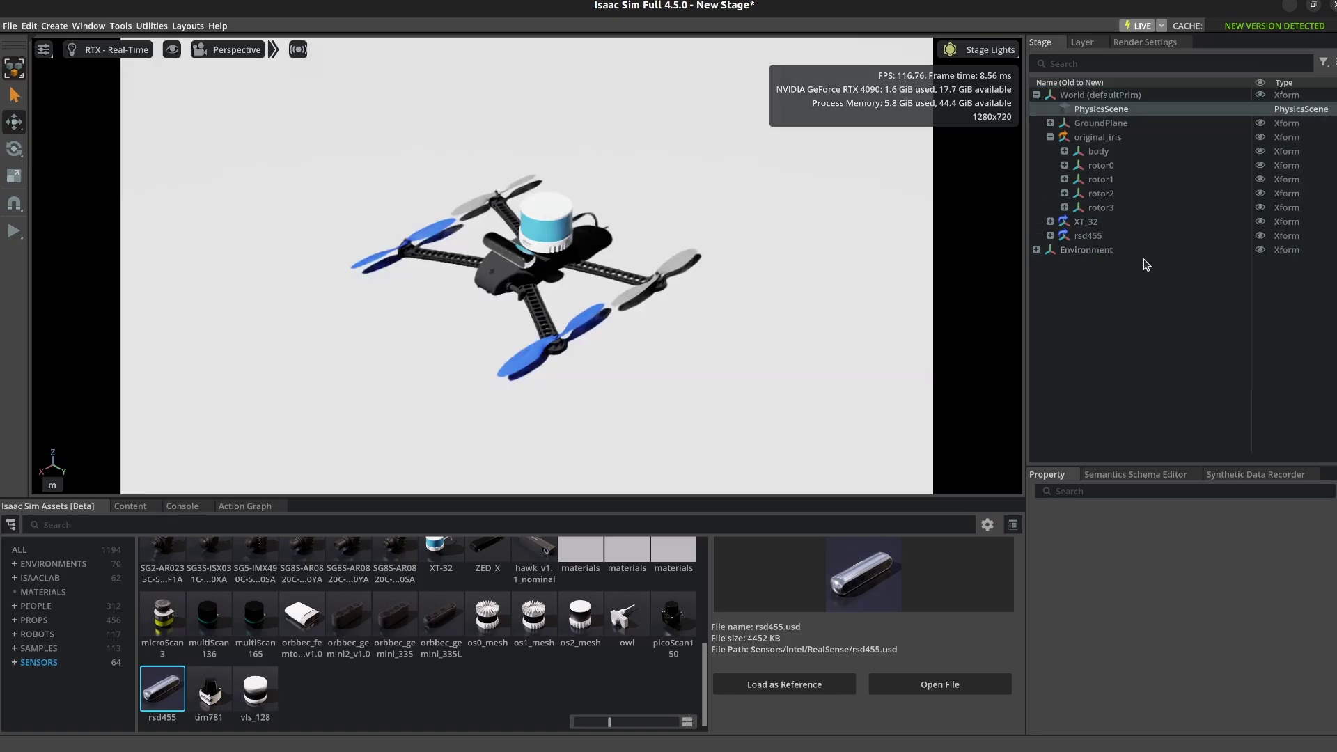
Parent the XT_32 lidar and rsd455 camera under original_iris/body
left_click(1098, 222)
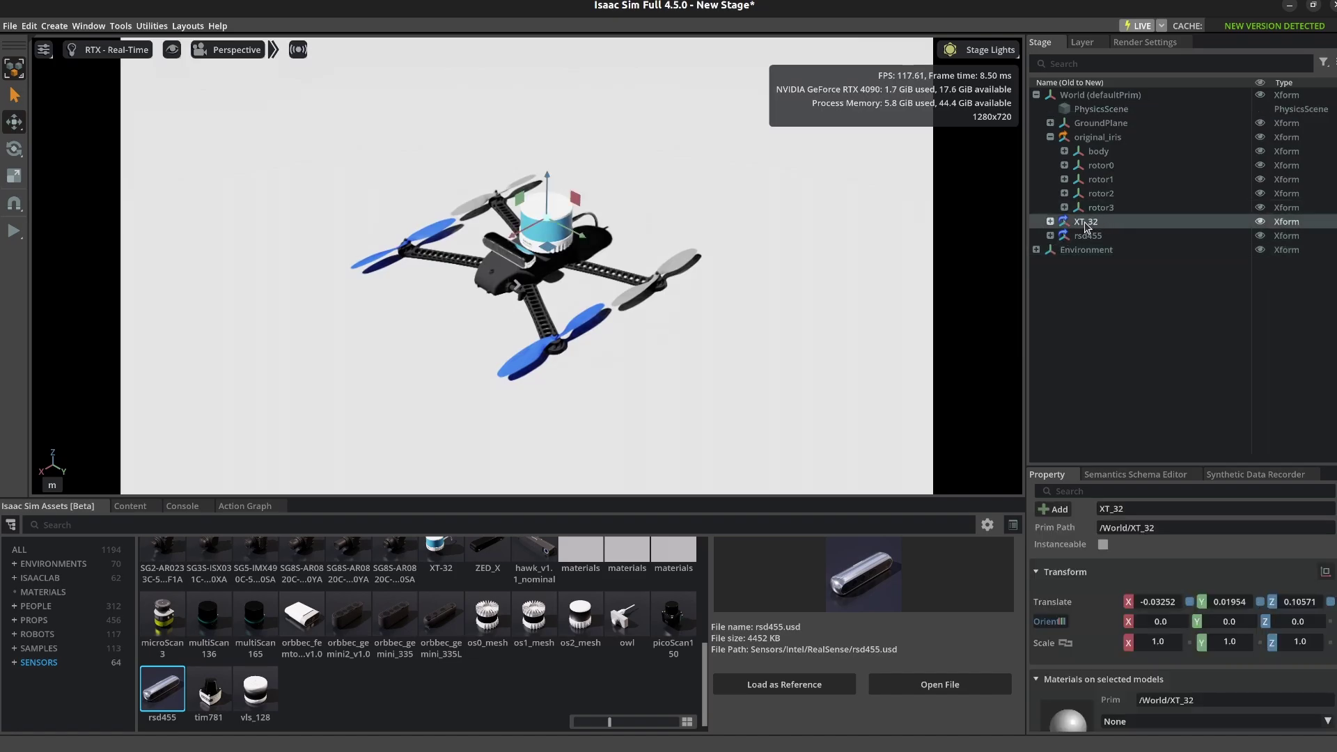
left_click_drag(1090, 221, 1120, 158)
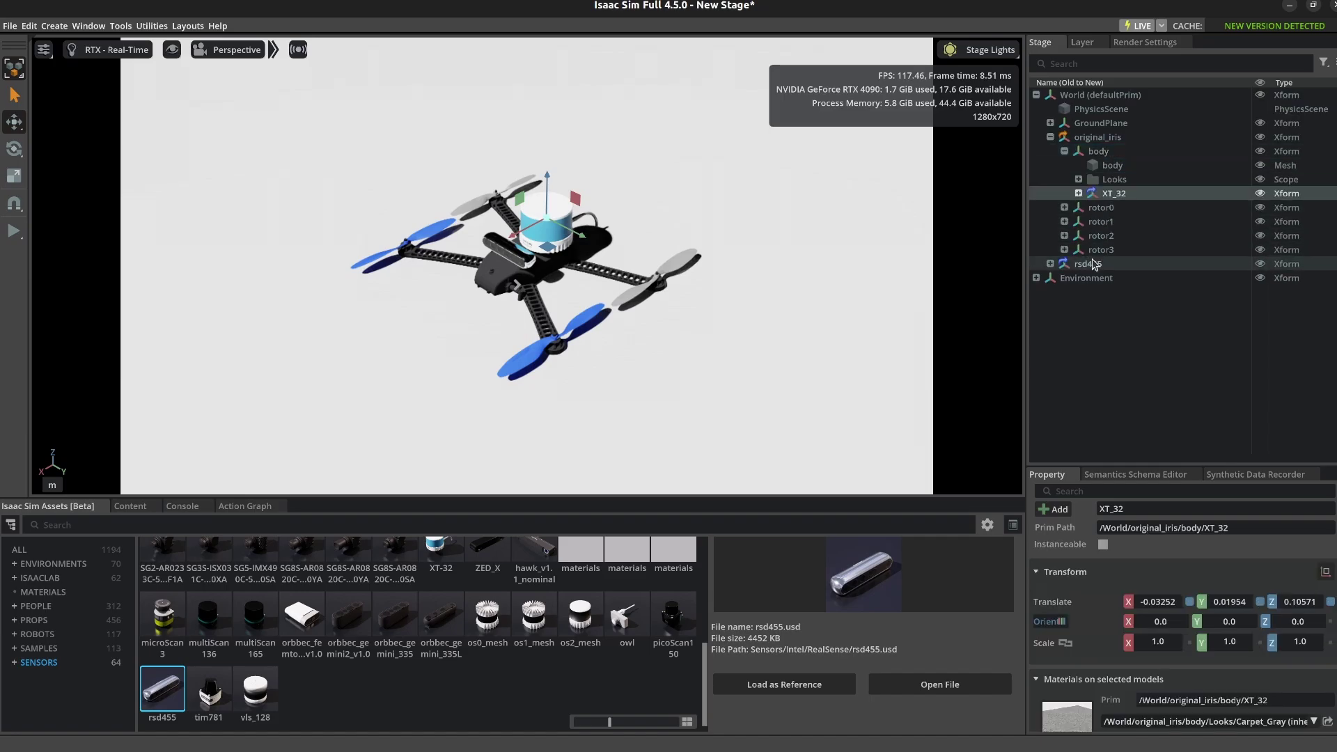
left_click_drag(1087, 263, 1118, 159)
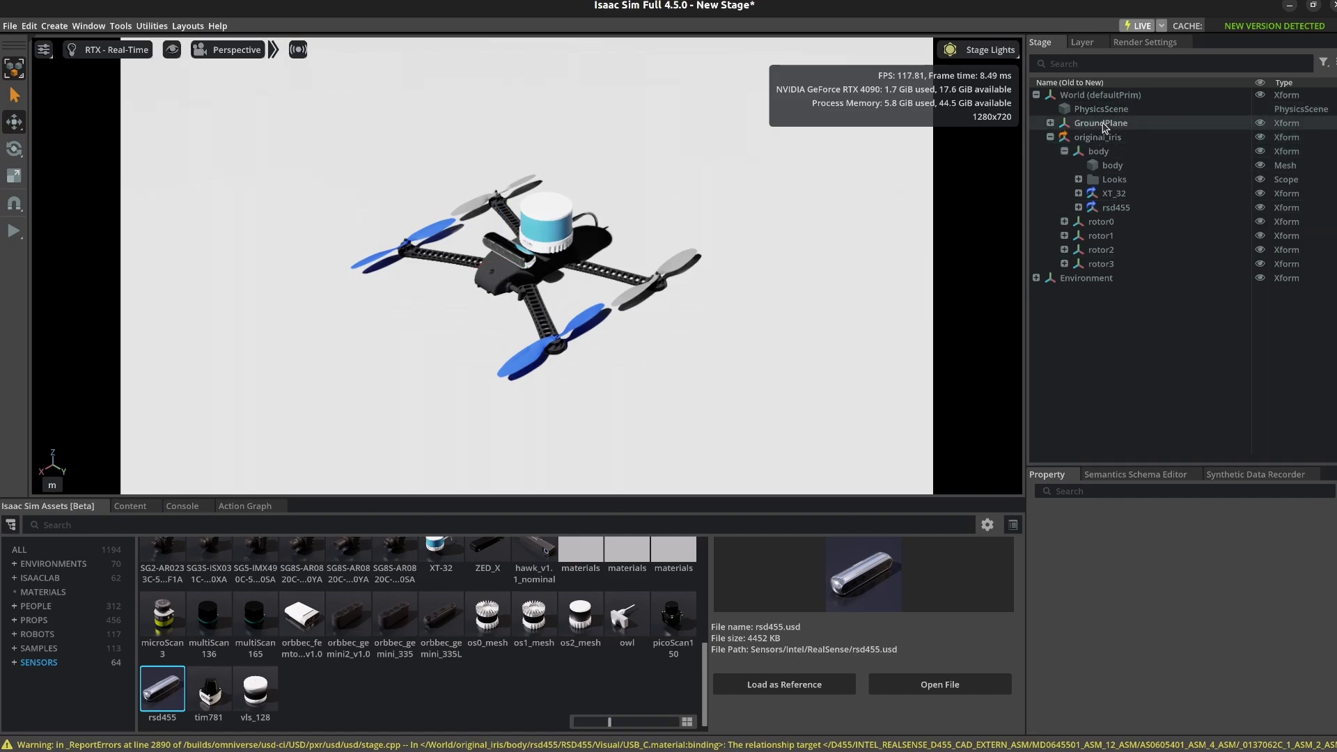
Deactivate GroundPlane and PhysicsScene, then play and stop to confirm the sensors fall with the drone
left_click(1103, 125)
right_click(1103, 126)
left_click(1171, 269)
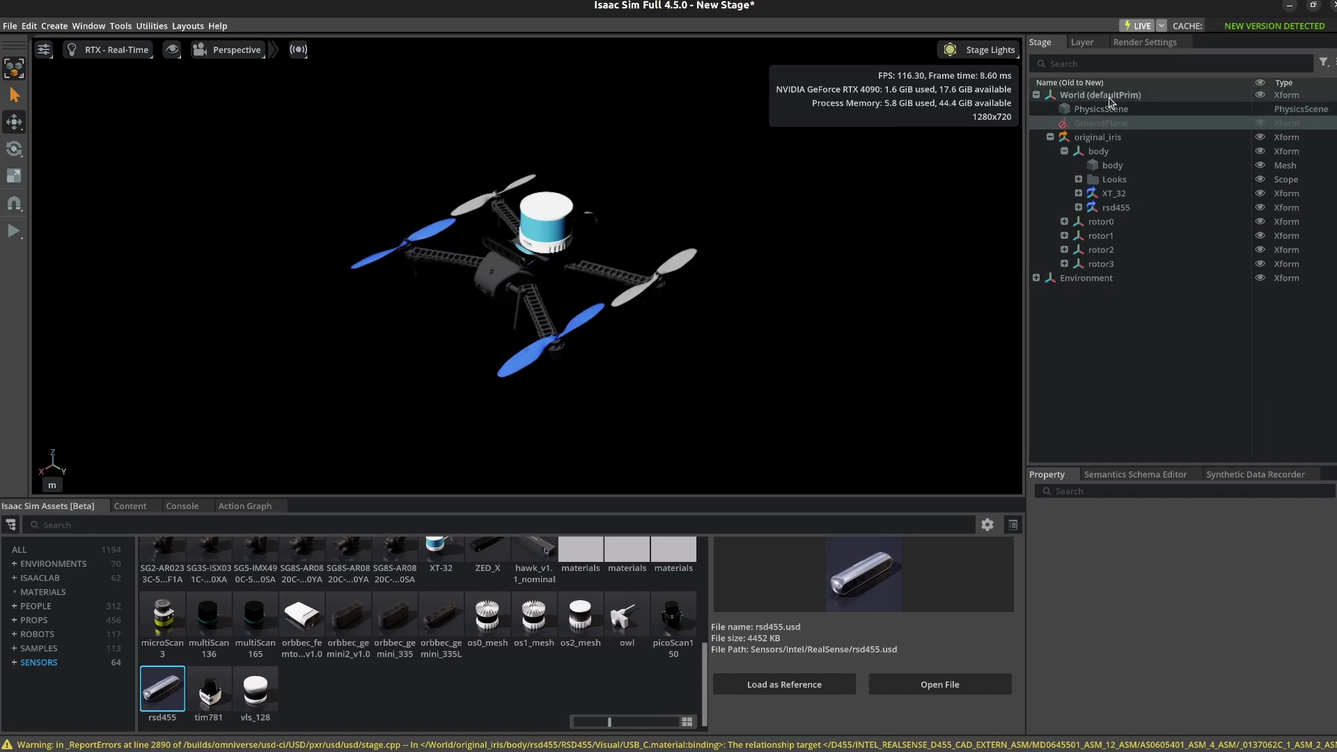
left_click(1110, 109)
right_click(1110, 109)
left_click(1120, 252)
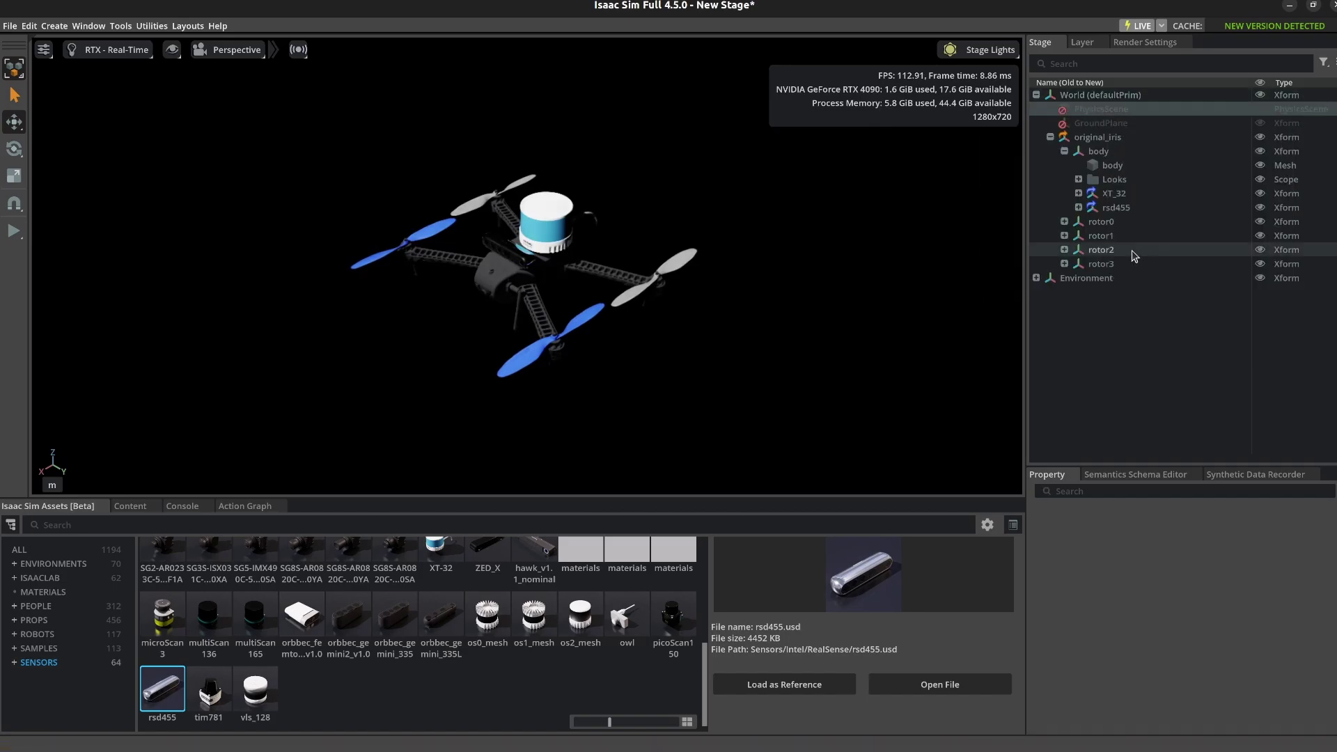
left_click(13, 233)
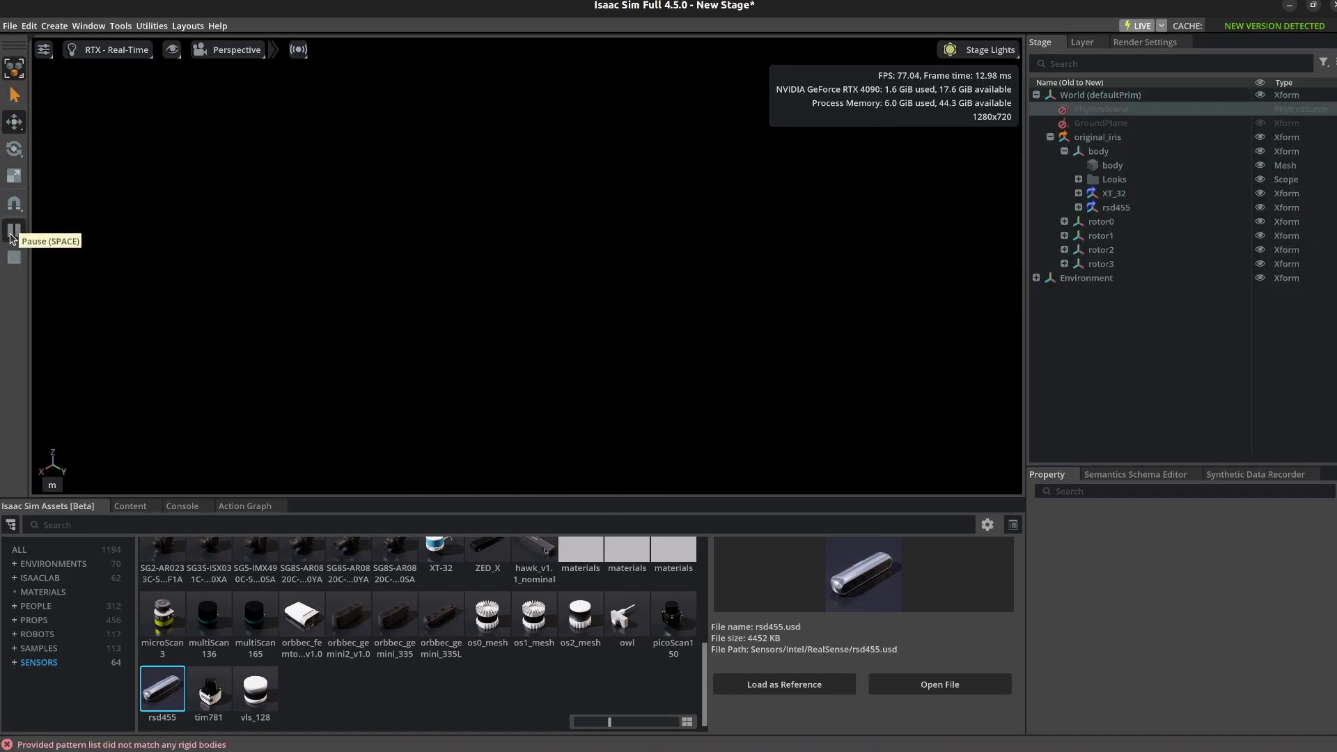
left_click(12, 259)
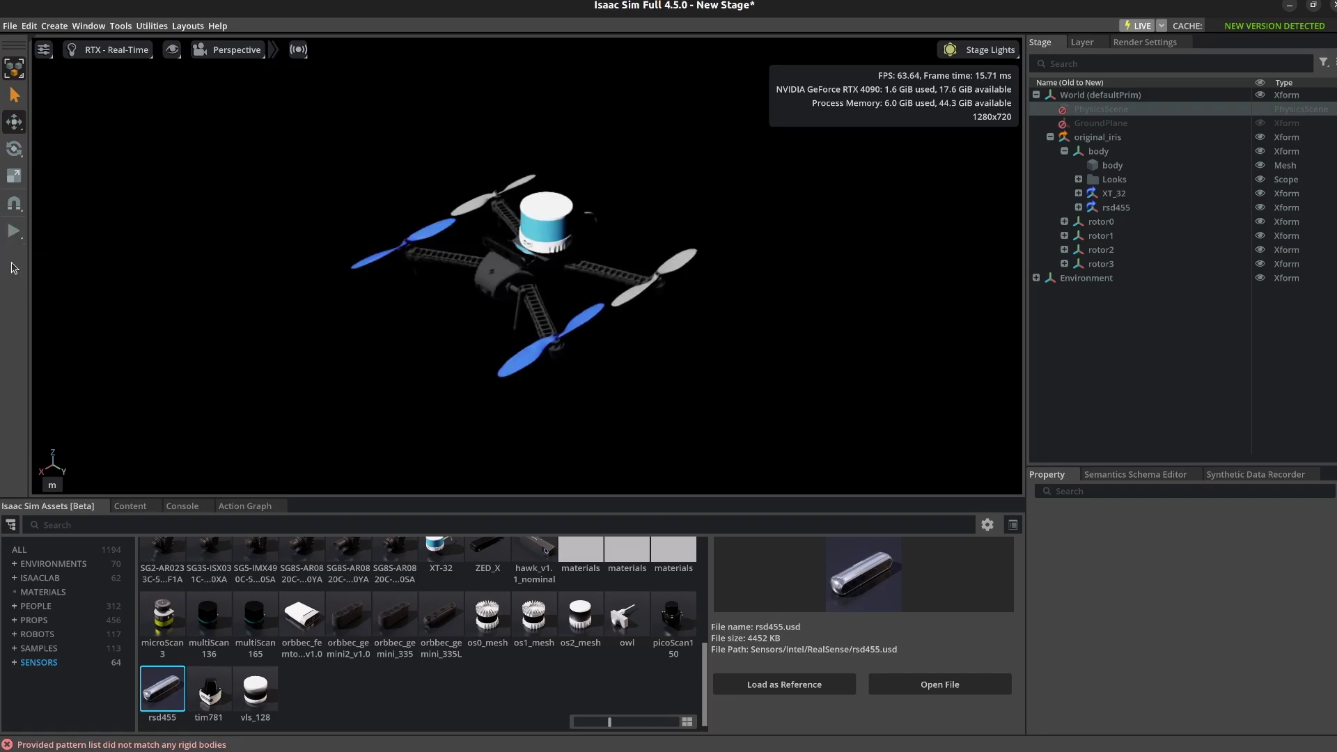
Reactivate the PhysicsScene and GroundPlane prims
right_click(1136, 114)
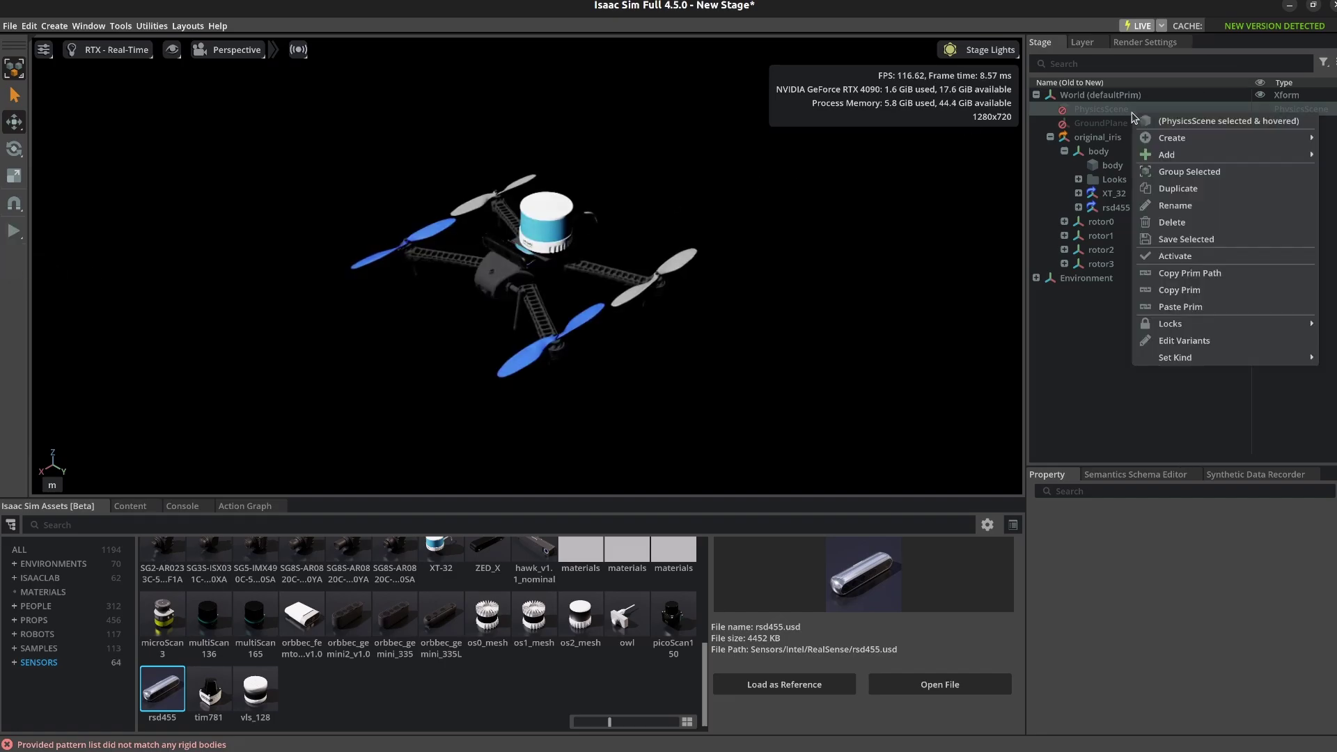
left_click(1193, 256)
right_click(1094, 126)
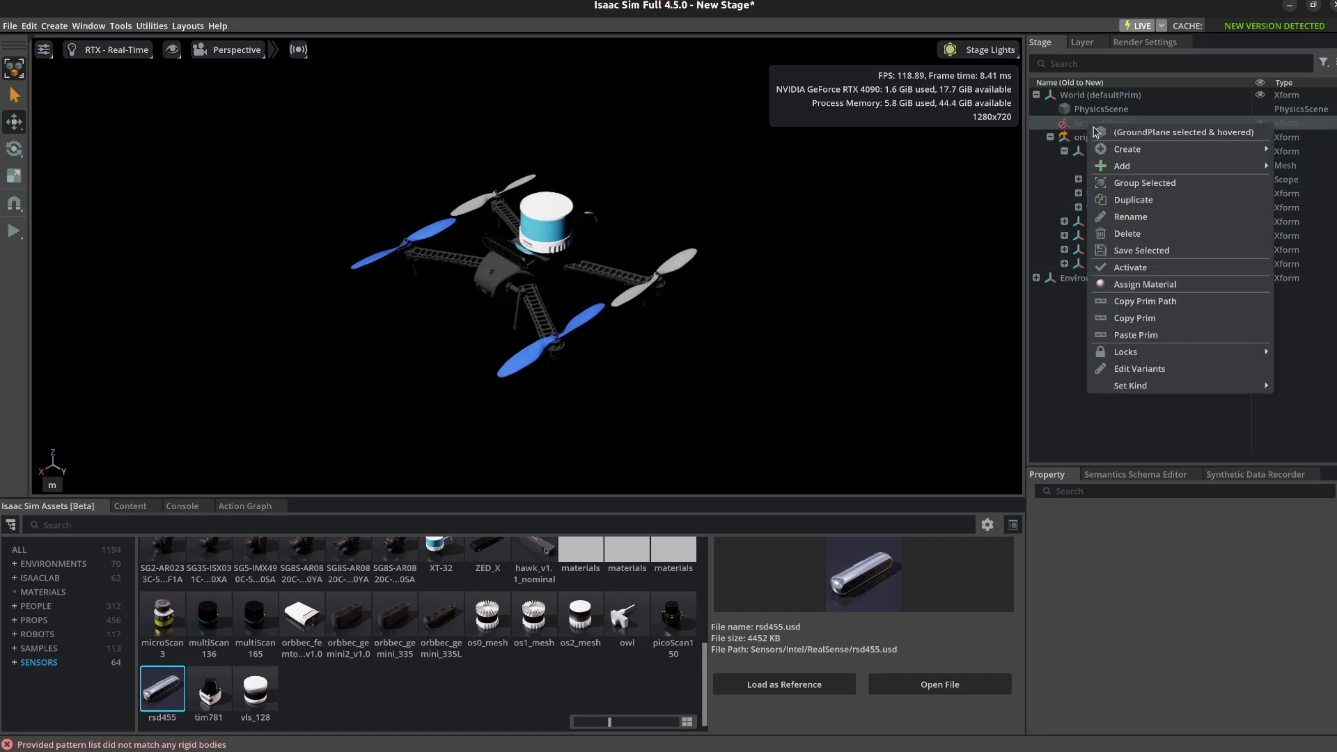
left_click(1163, 268)
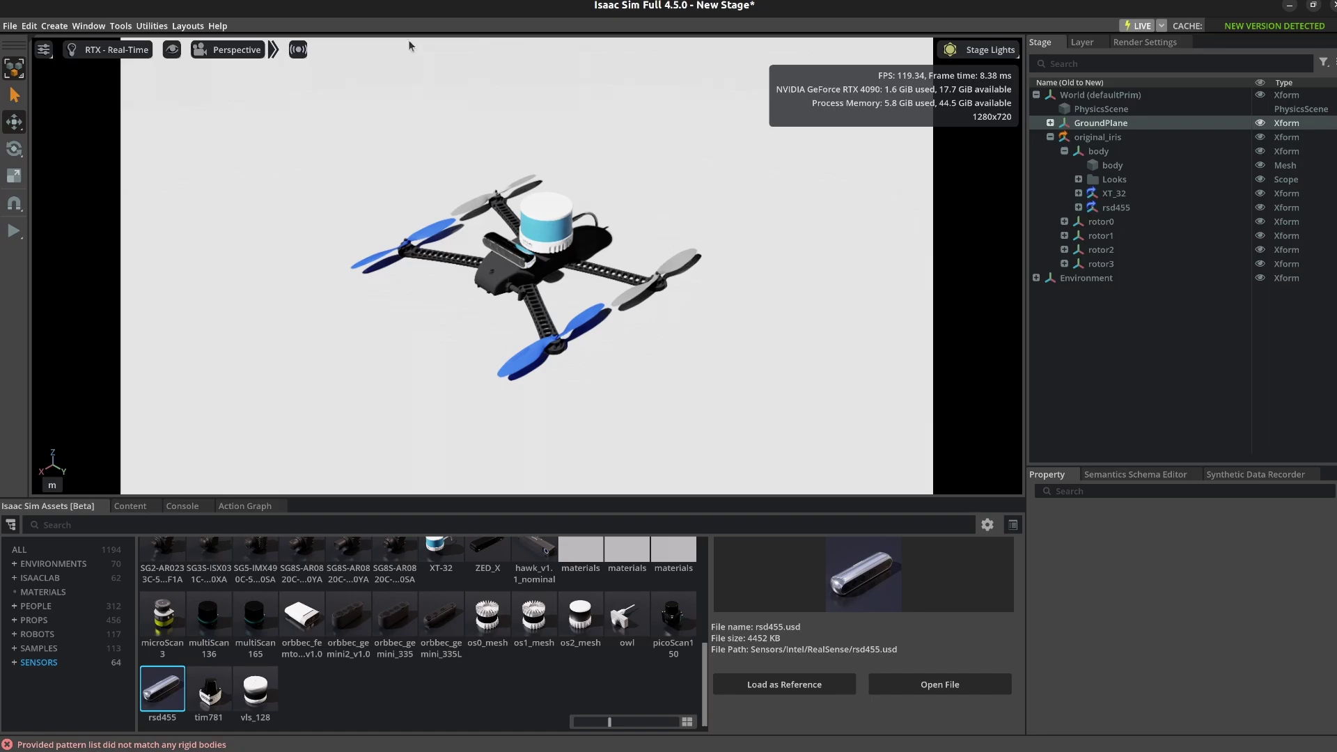
Generate a ROS 2 Clock graph at /Graph/ROS_Clock
left_click(120, 27)
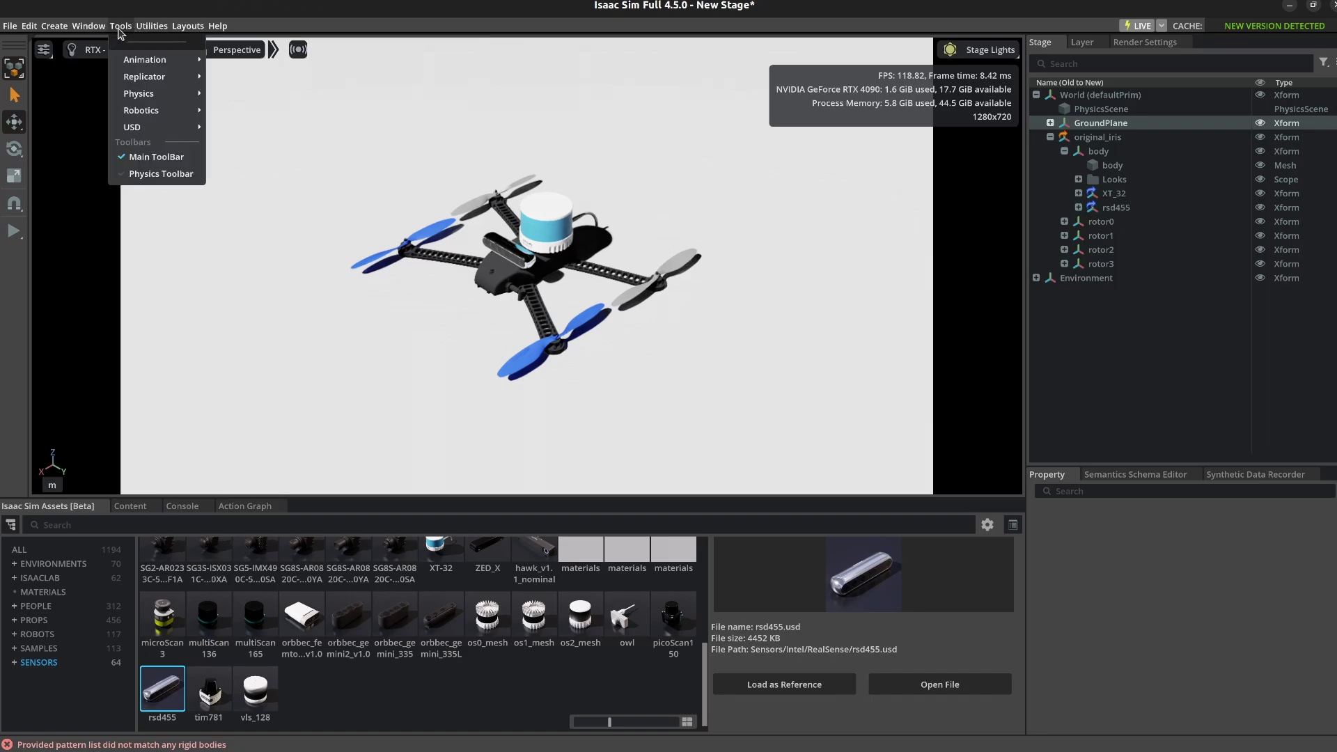
mouse_move(183, 117)
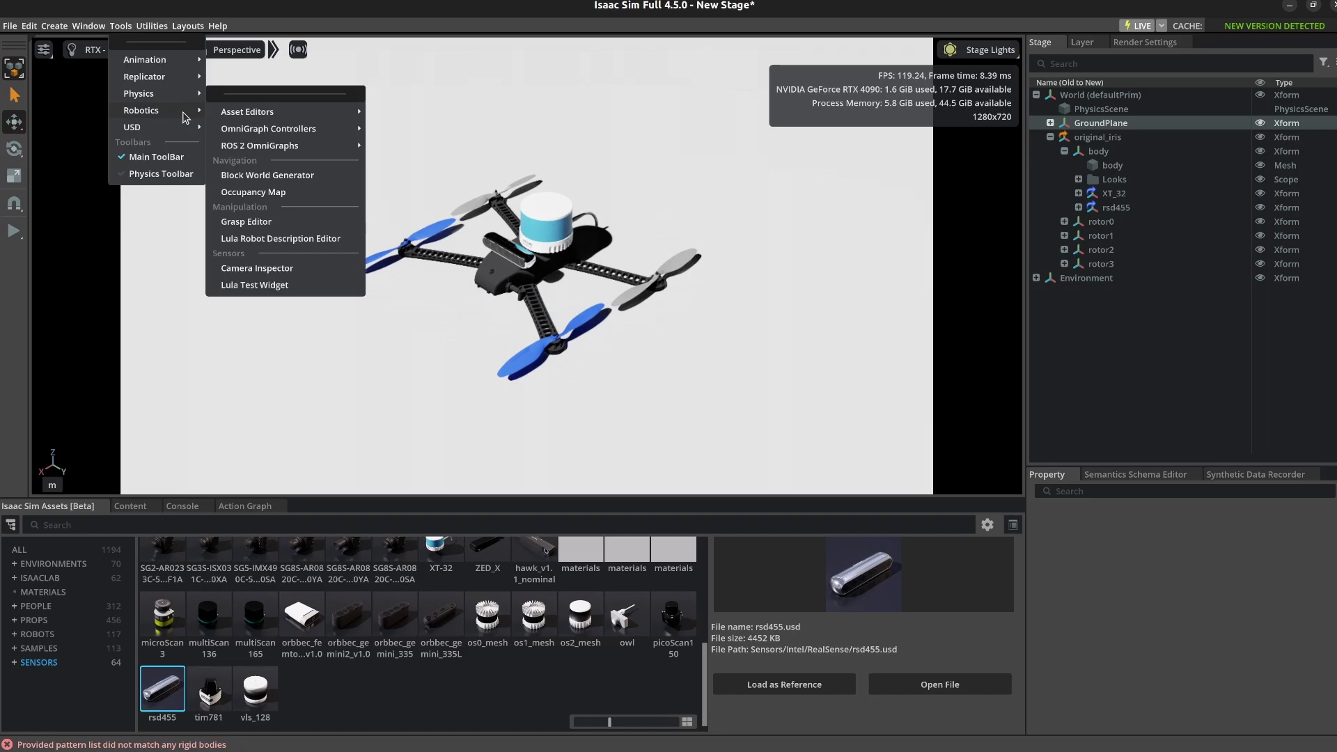
mouse_move(272, 146)
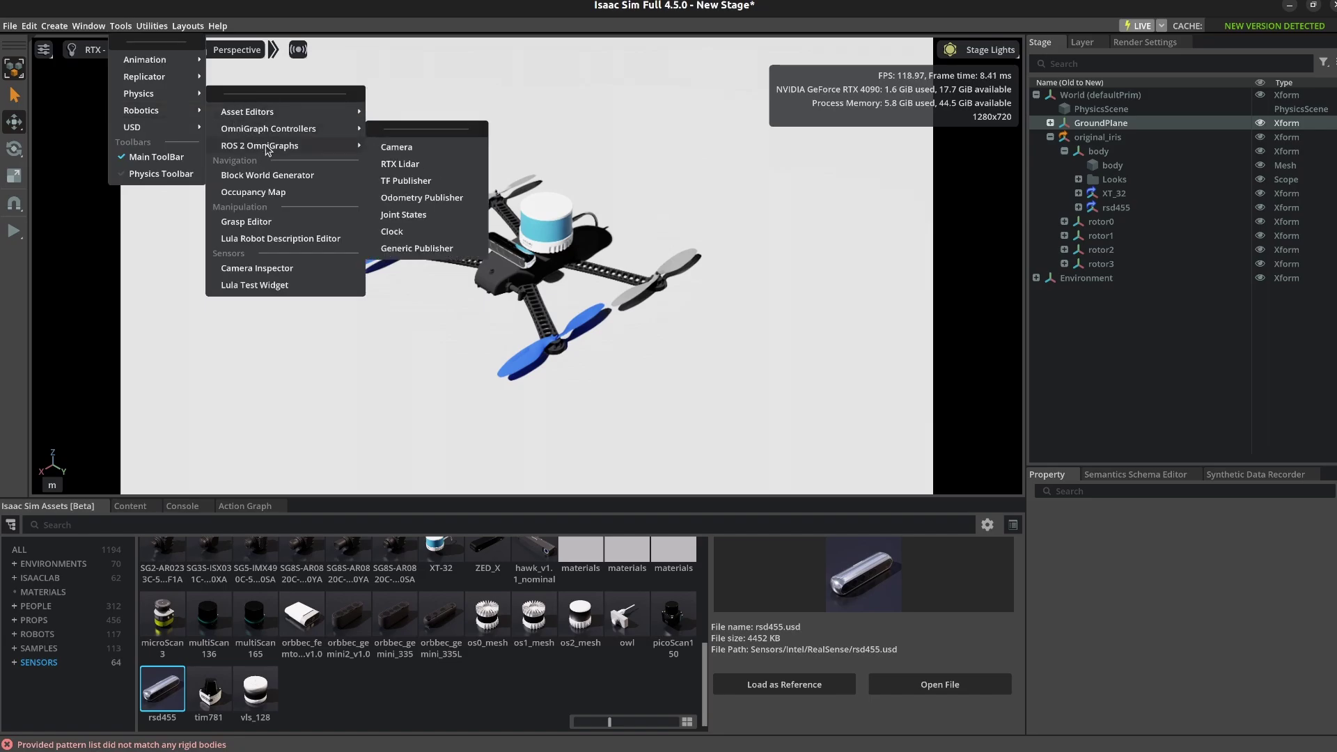
left_click(392, 232)
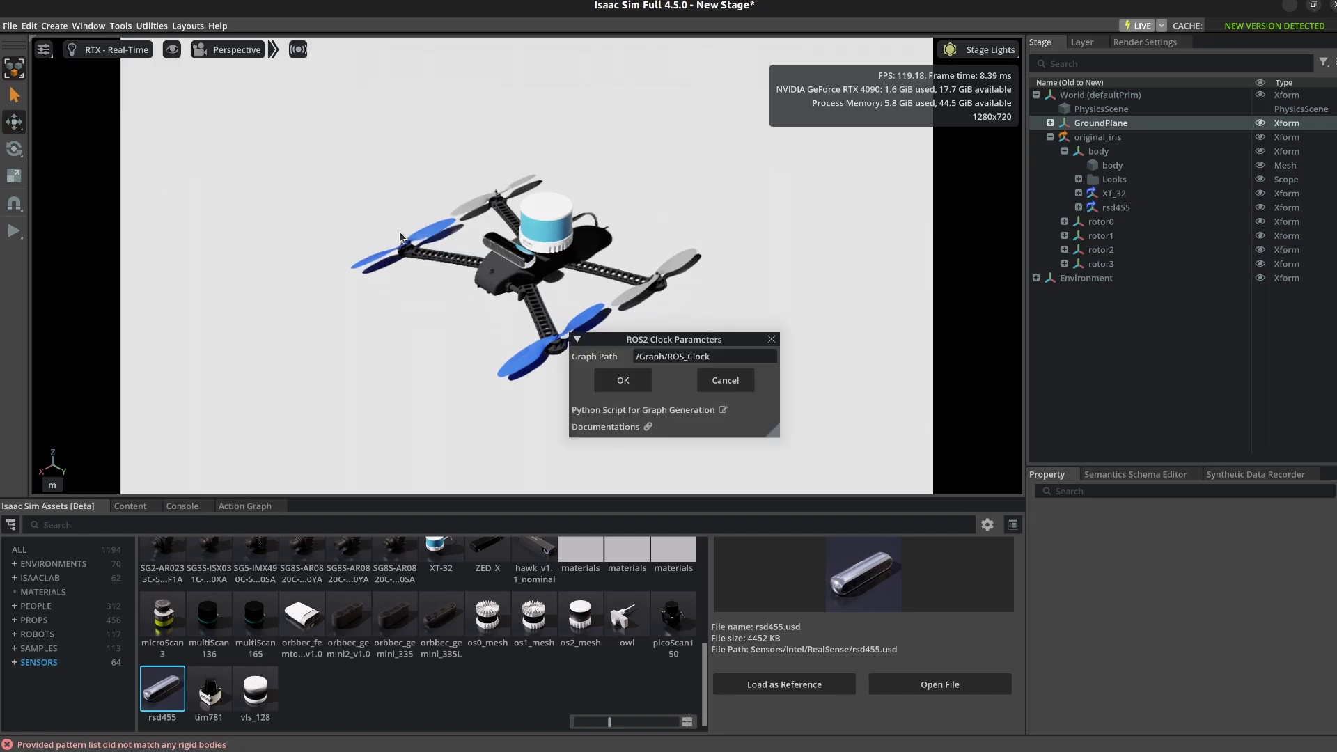
left_click(607, 383)
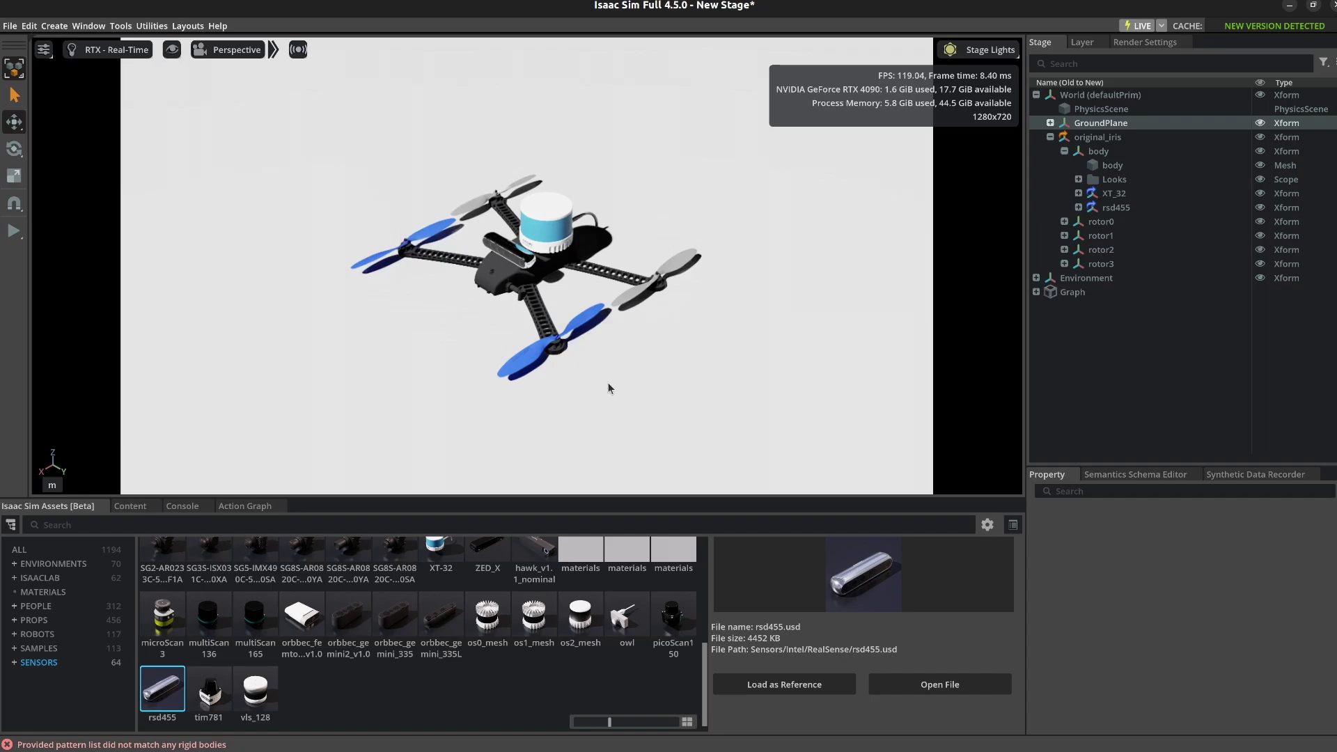
Expand Graph/ROS_Clock and confirm its Context node uses domain ID 0
left_click(1036, 296)
left_click(1036, 292)
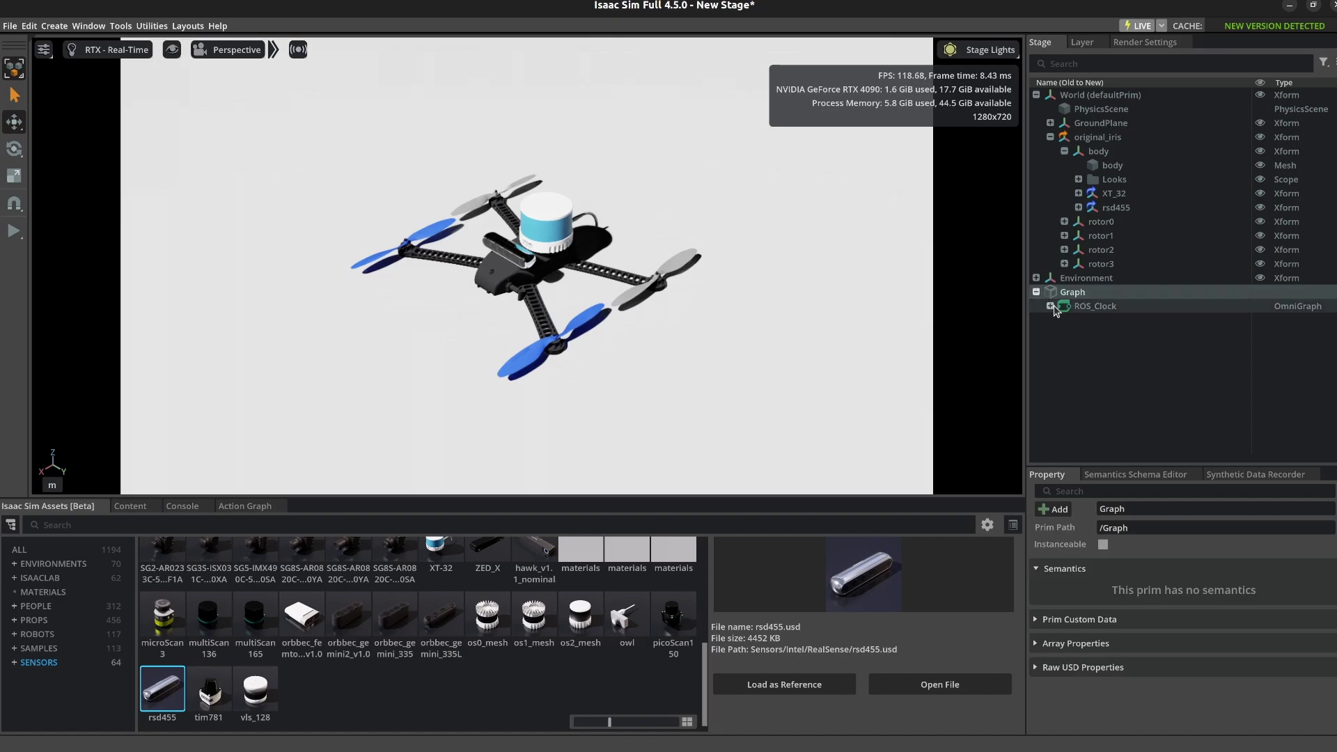
left_click(1050, 306)
left_click(1103, 362)
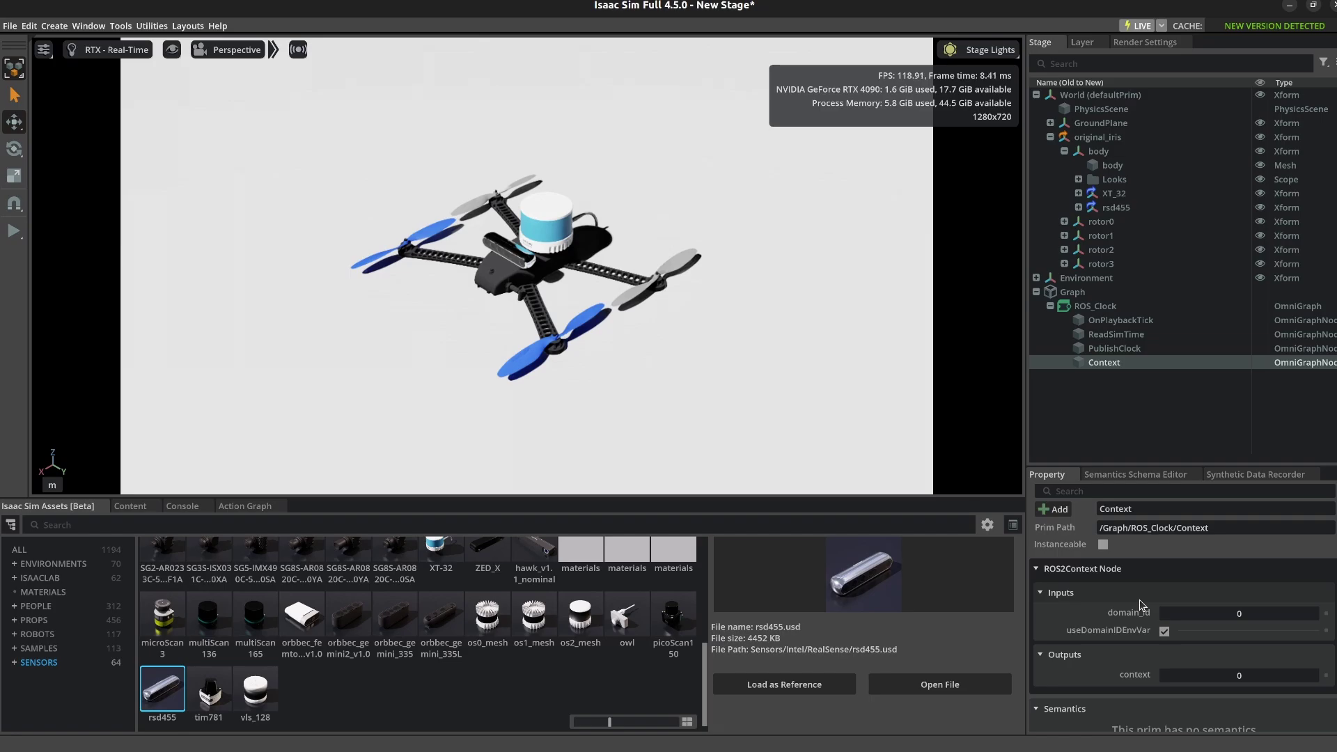
left_click(1050, 306)
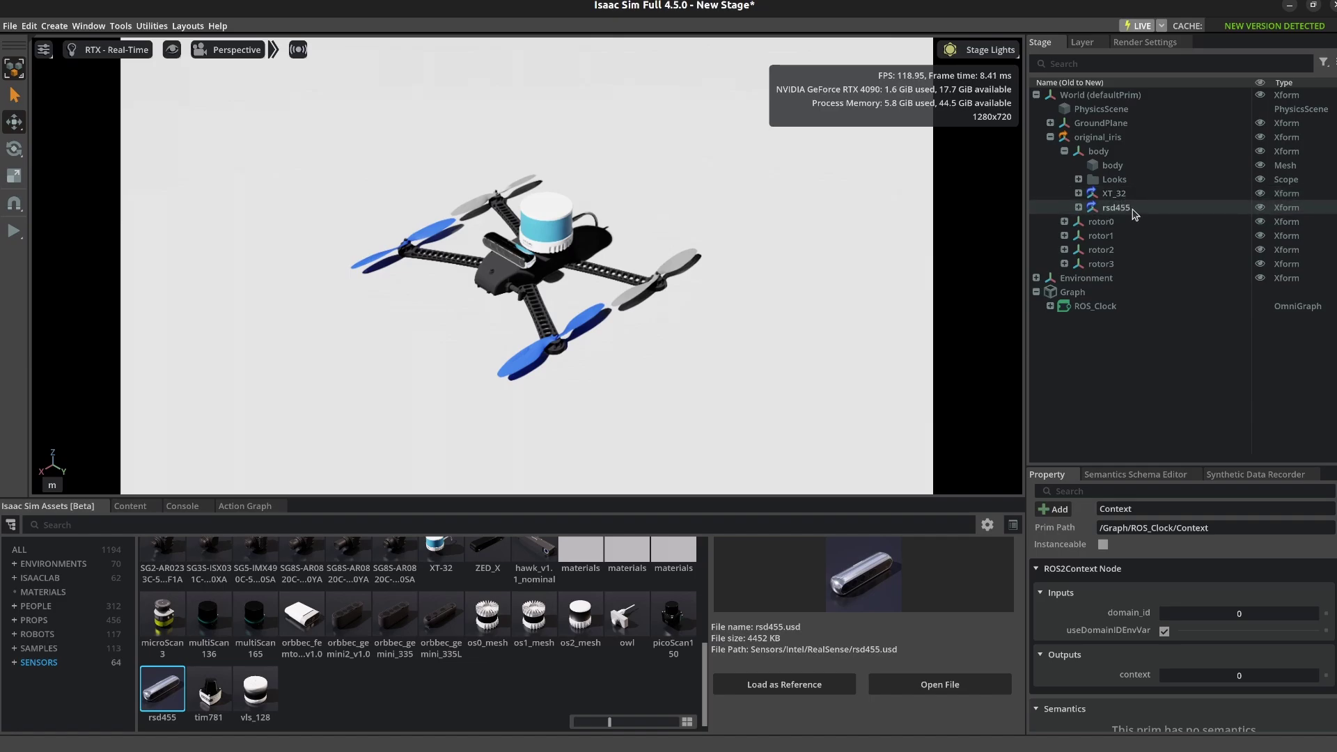
Start an RTX Lidar graph targeting the drone's XT_32/PandarXT_32_10hz lidar prim
left_click(120, 26)
mouse_move(126, 65)
mouse_move(182, 117)
mouse_move(320, 152)
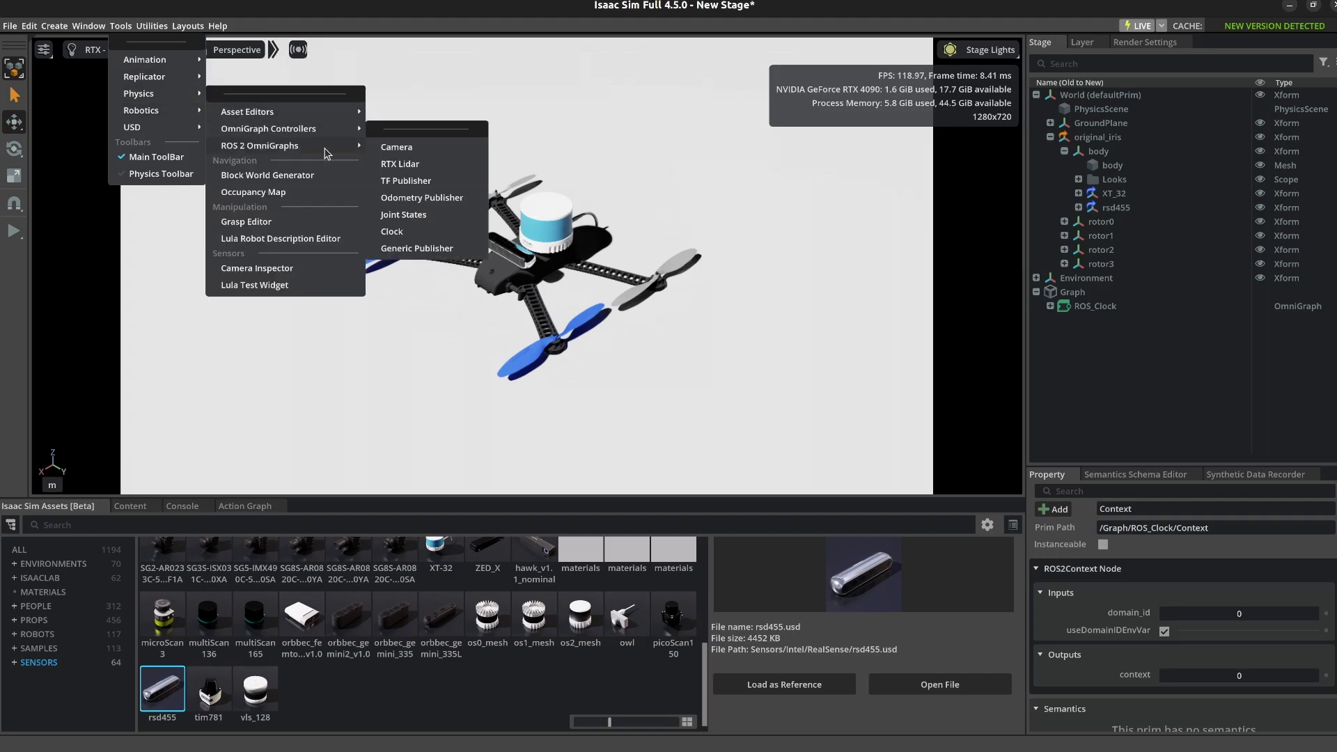
left_click(409, 169)
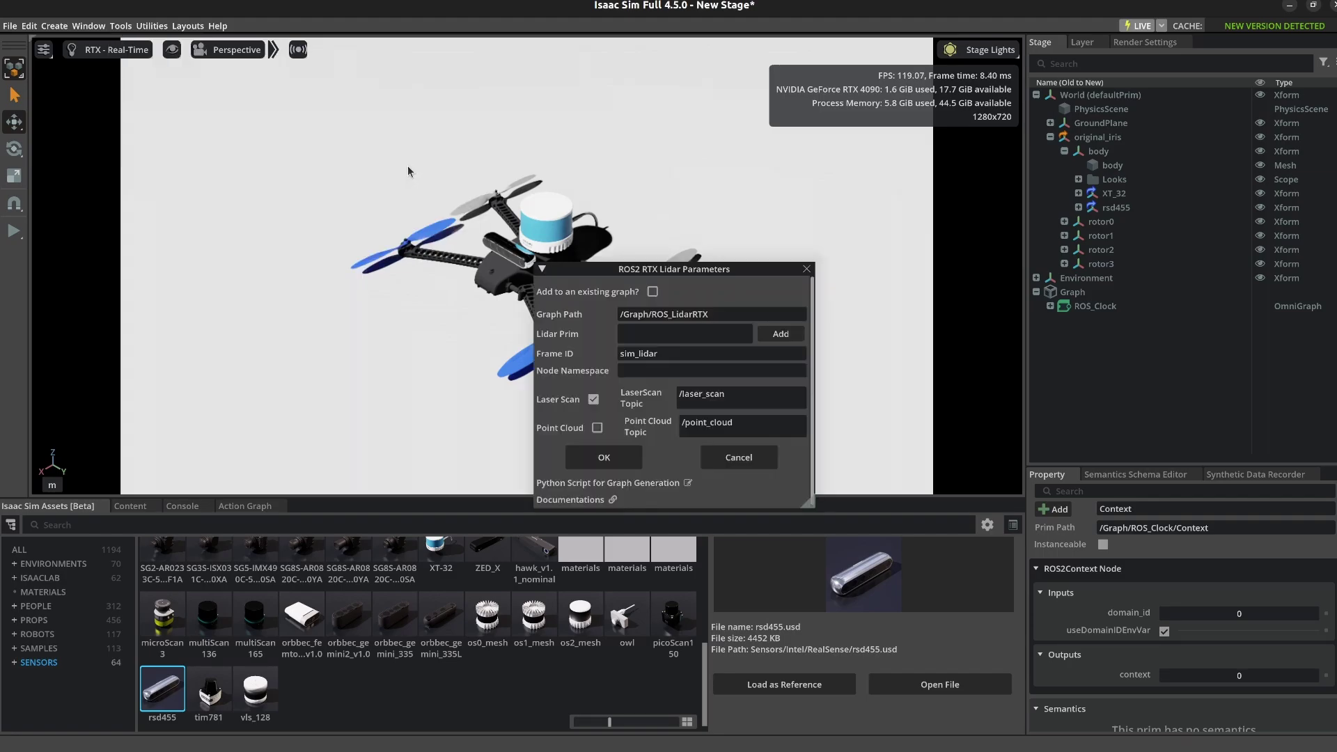
left_click(781, 333)
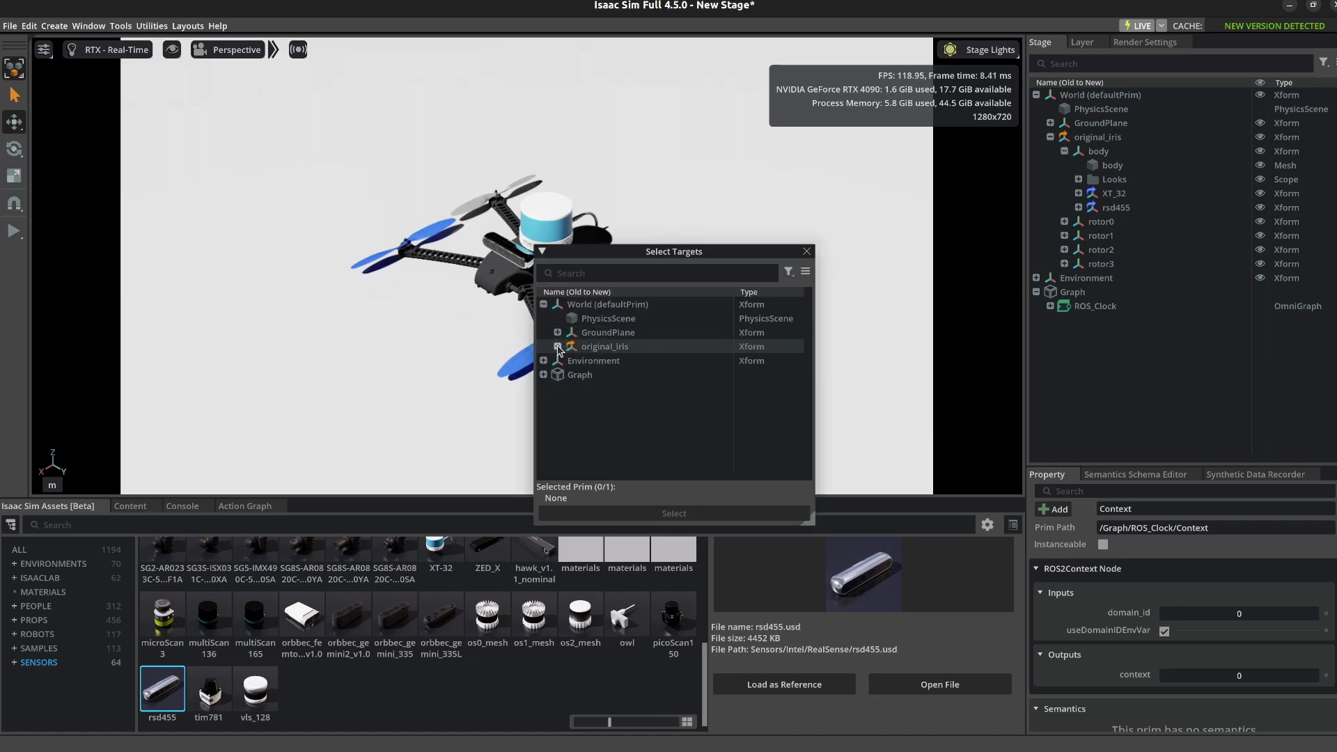
left_click(558, 347)
left_click(571, 361)
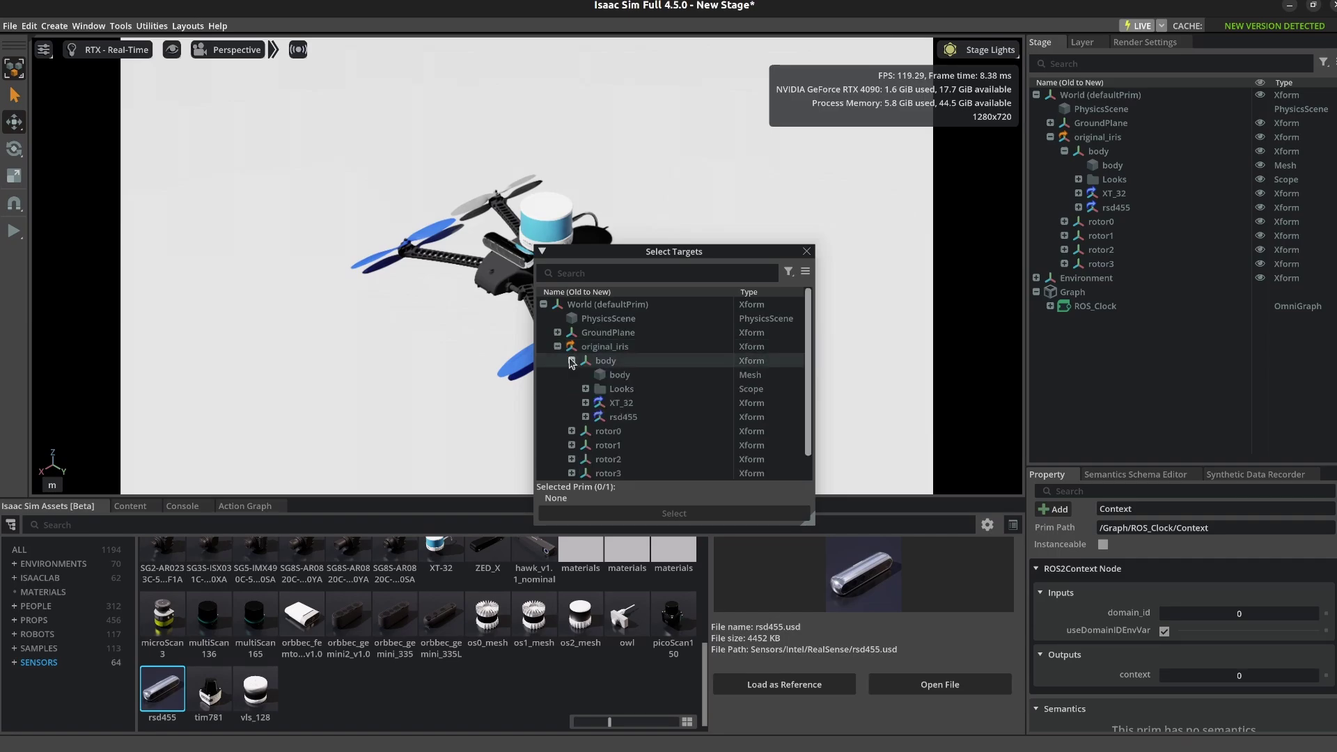
left_click(585, 403)
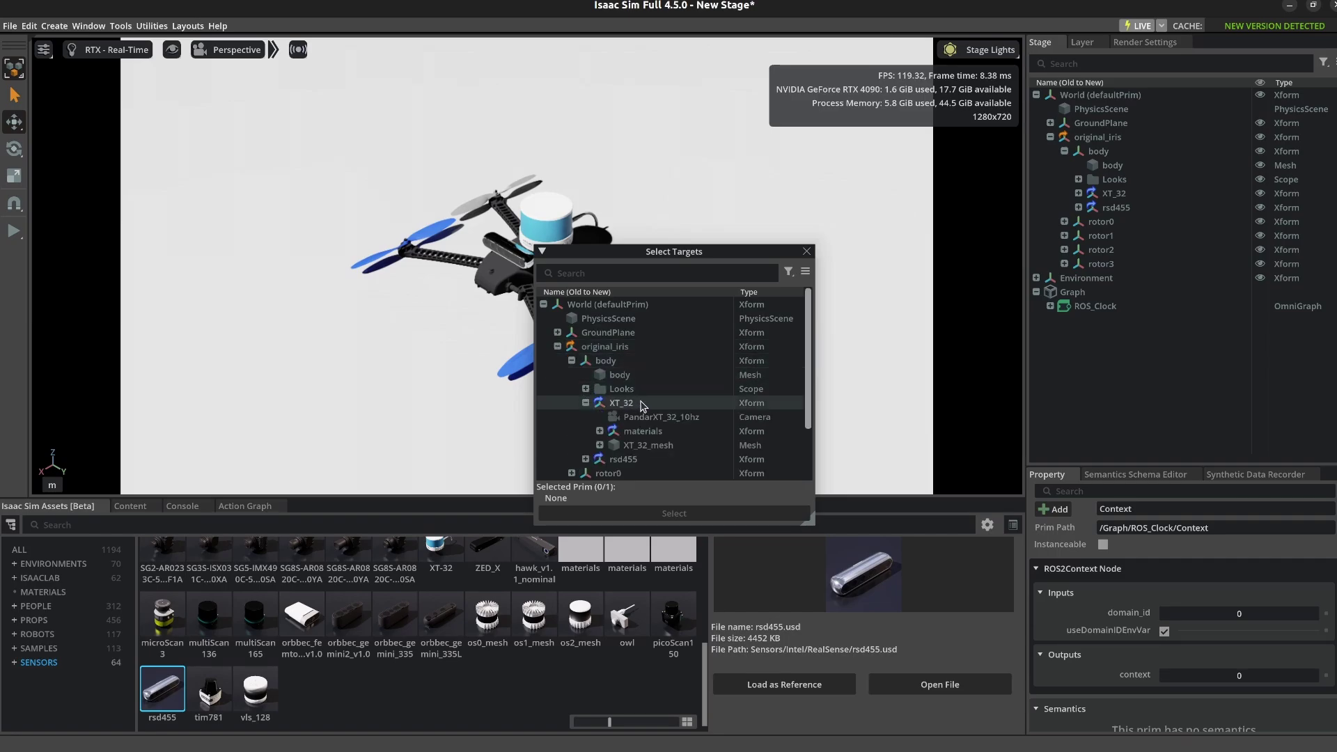
scroll(642, 406, "down", 2)
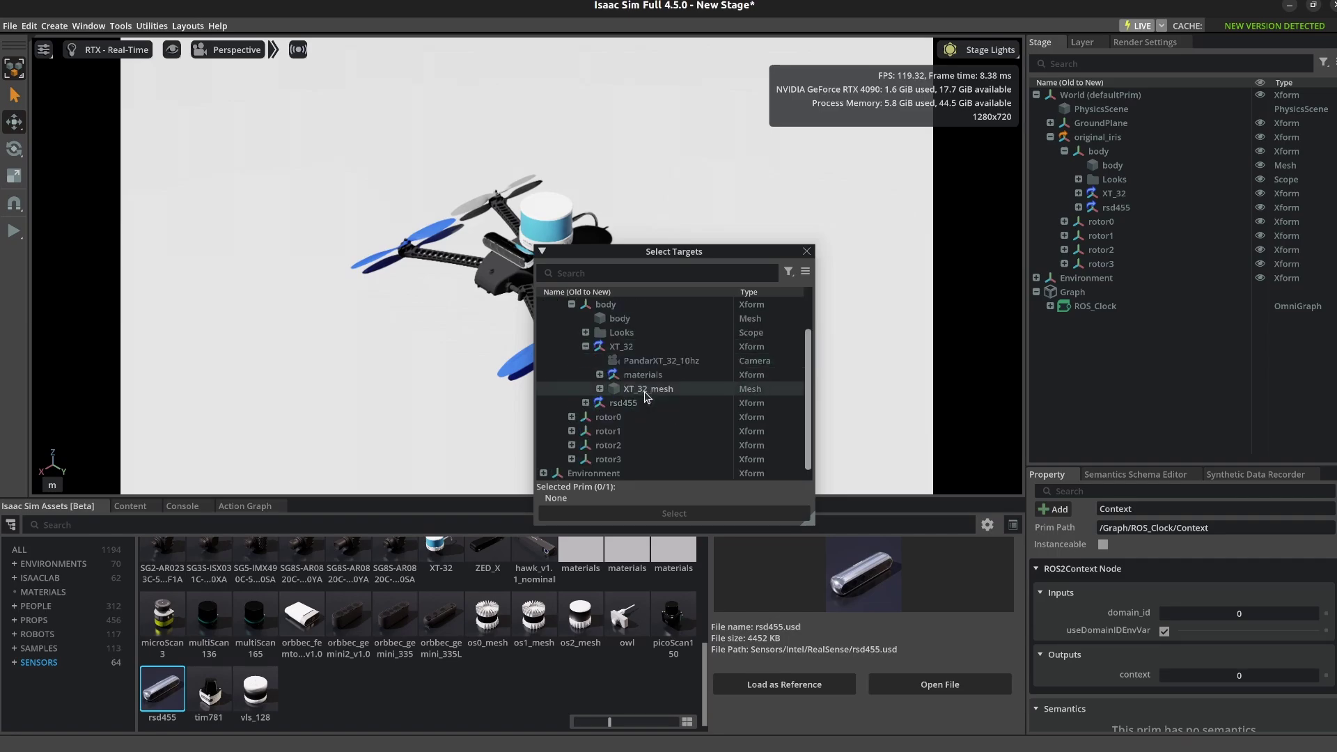
left_click(770, 360)
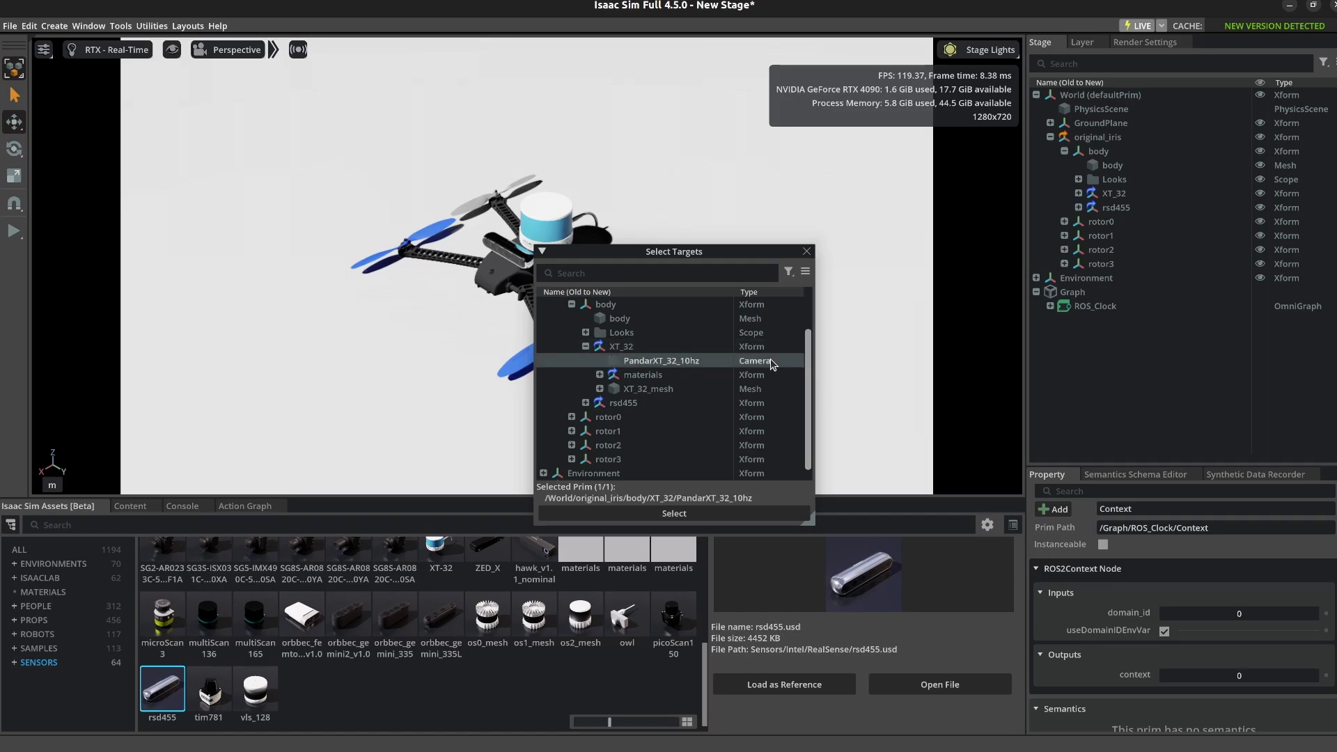
left_click(674, 514)
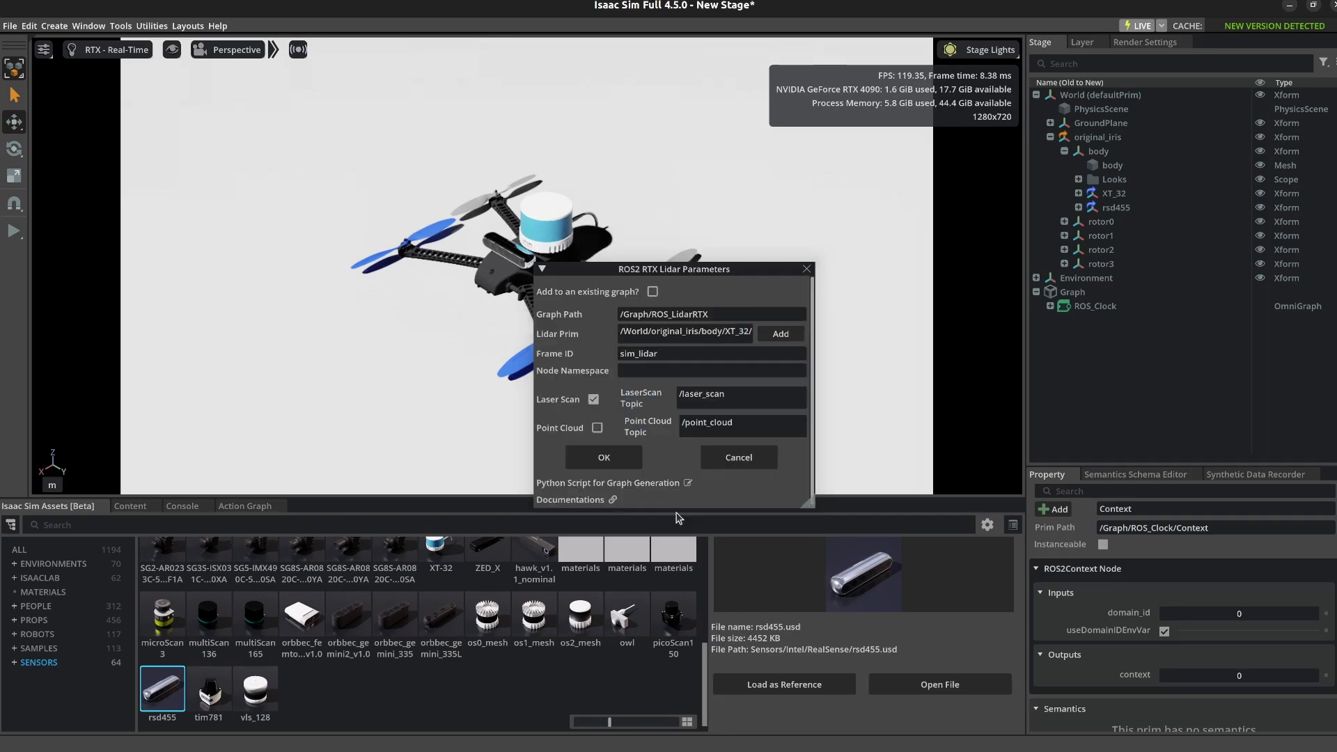
Set the lidar frame ID to map and enable point cloud publishing
left_click(677, 355)
type("map")
left_click(605, 459)
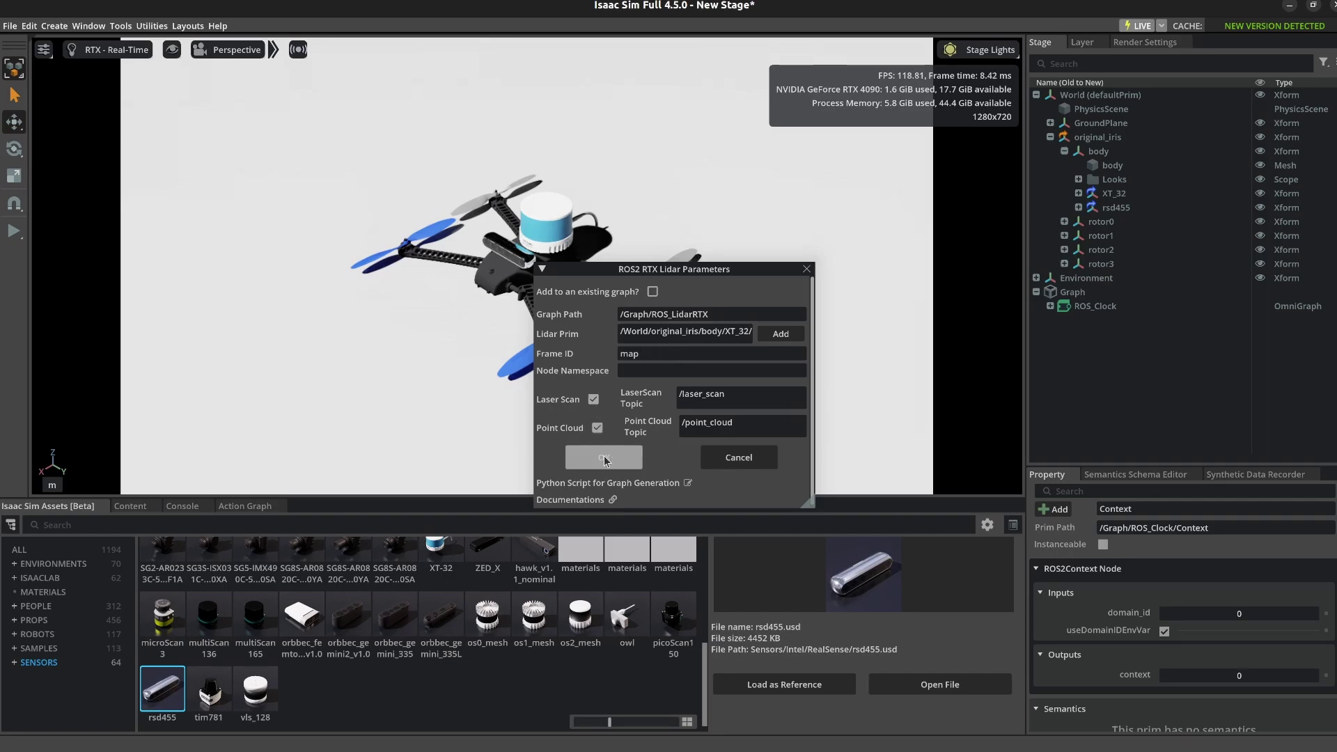
Create the ROS_LidarRTX graph, inspect its Context node, and start the simulation
left_click(604, 459)
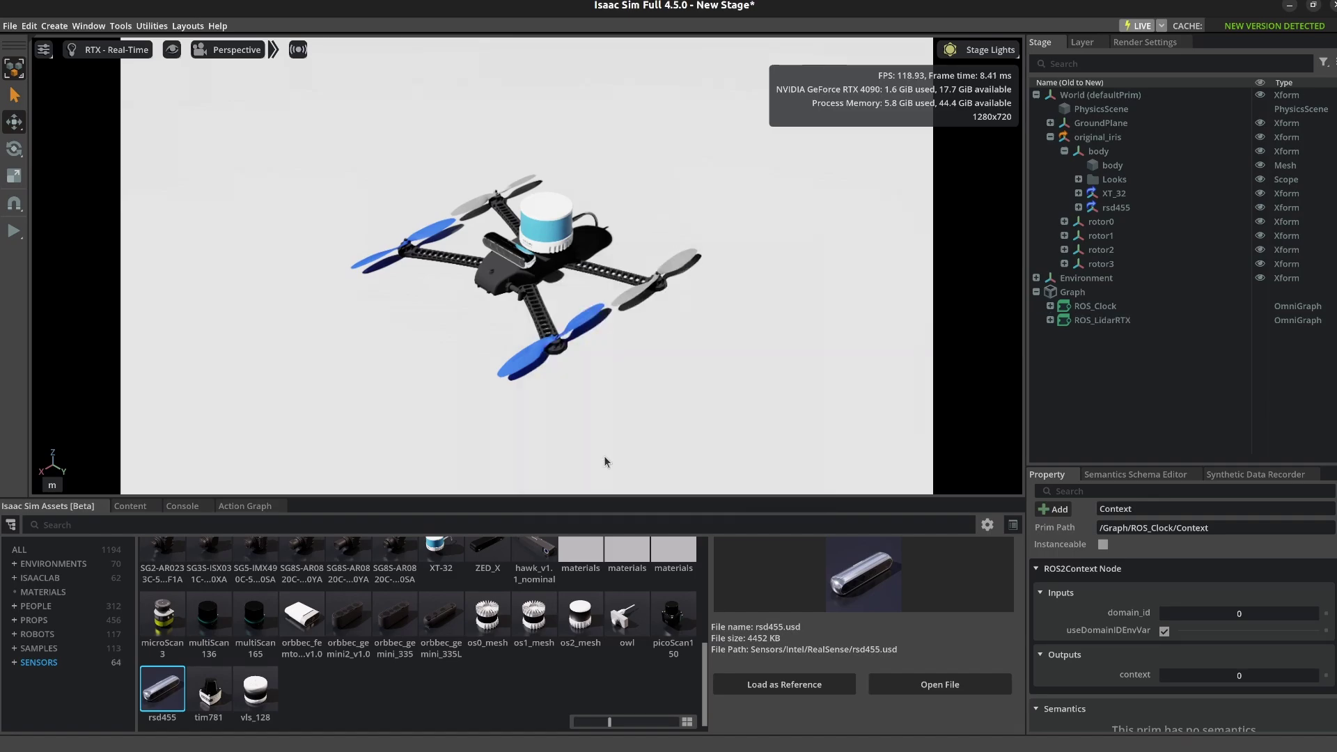
left_click(1050, 319)
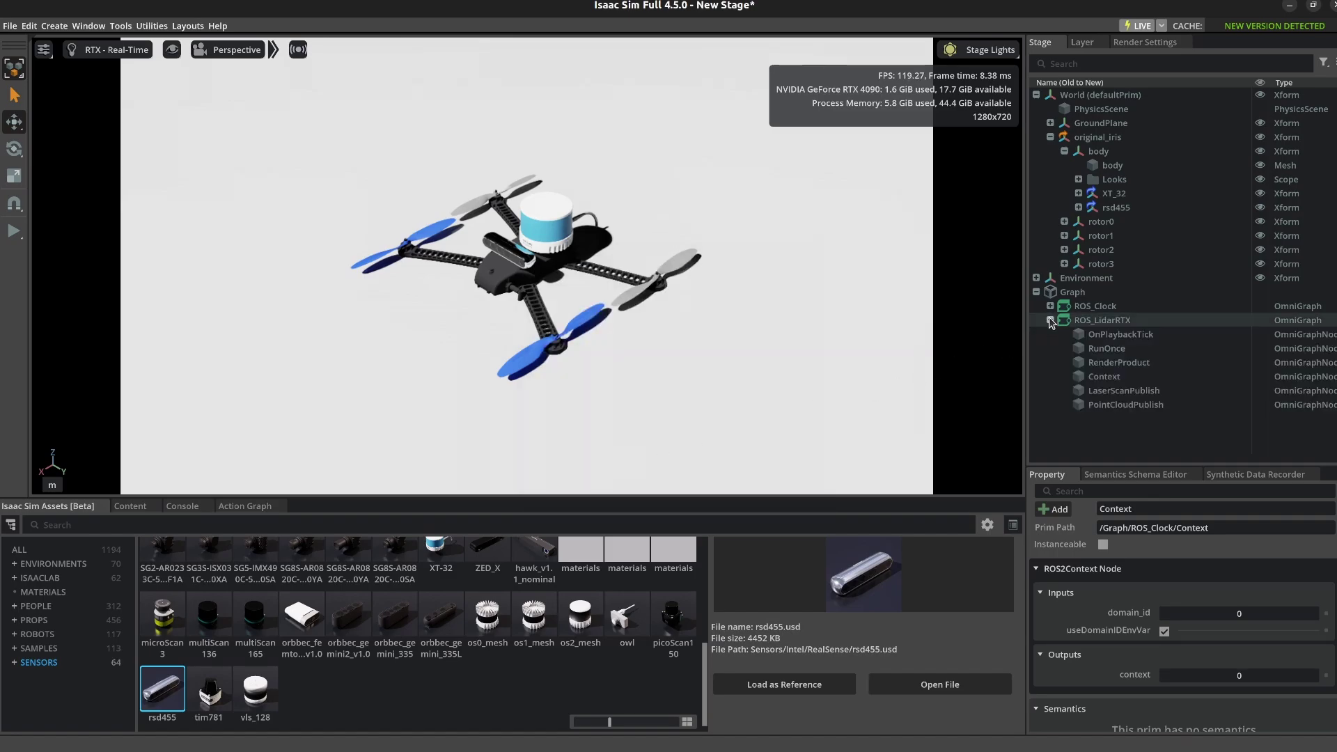
left_click(1099, 382)
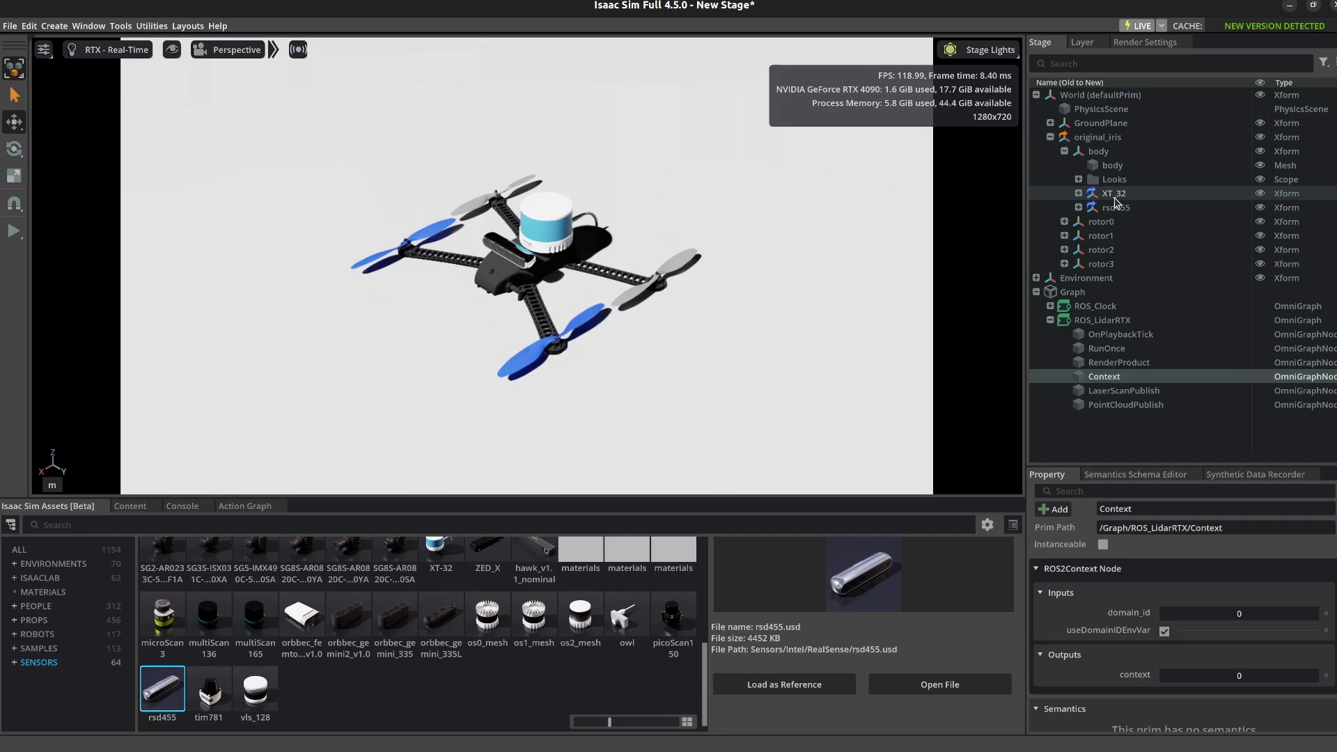
key("space")
Open ROS_LidarRTX in the Action Graph editor and enlarge it to read its nodes
right_click(1094, 322)
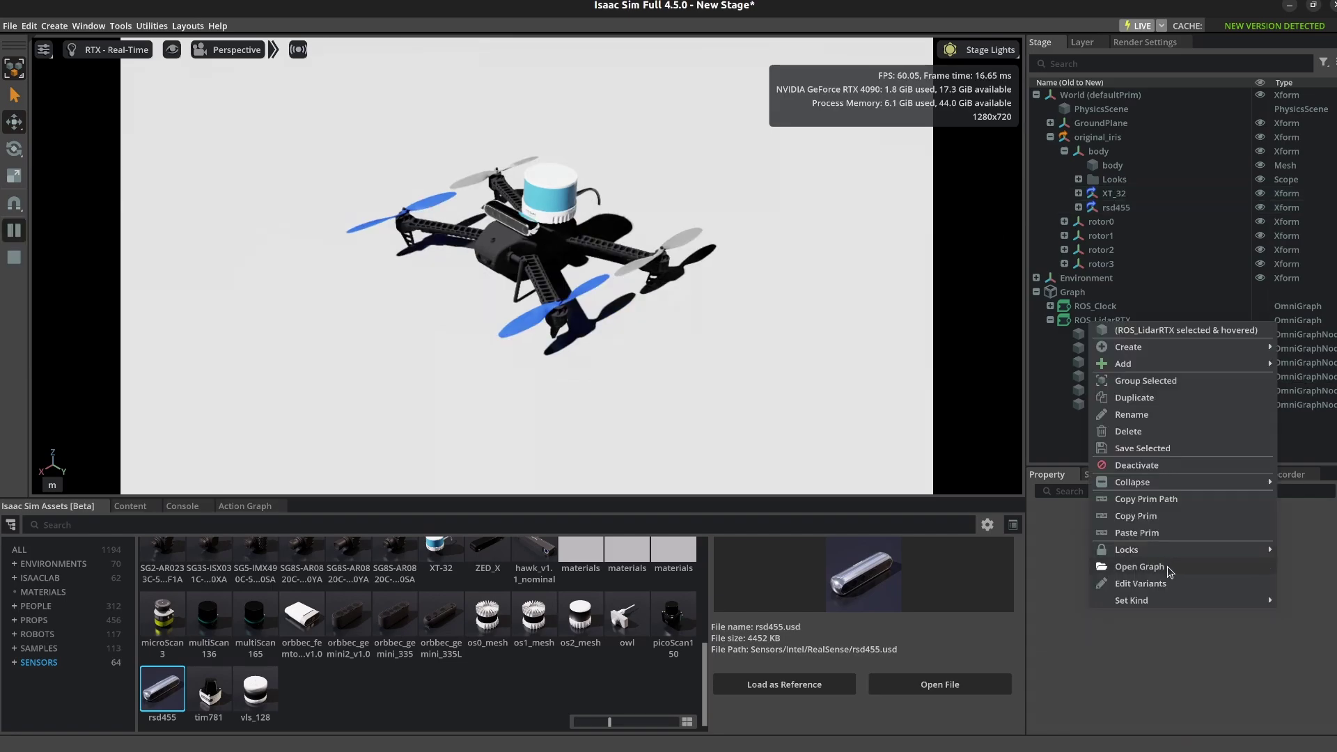
left_click(1170, 570)
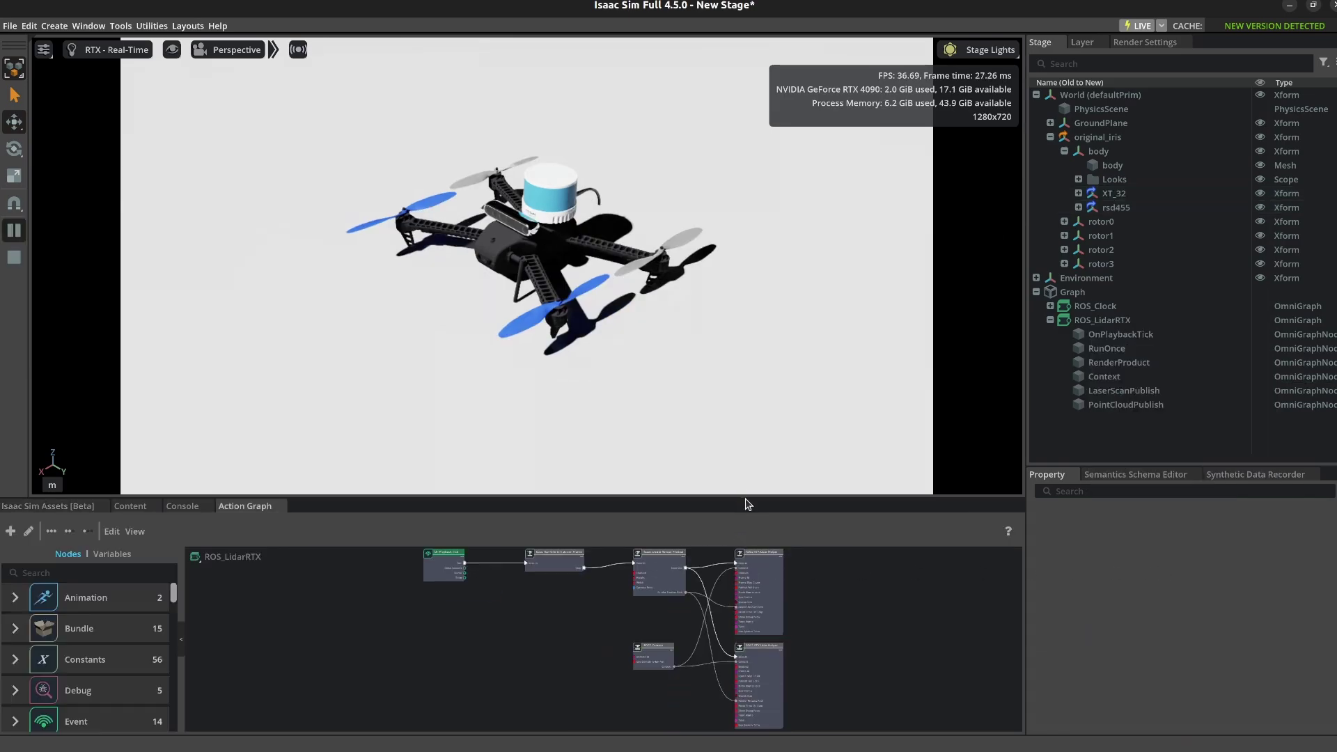
left_click_drag(747, 498, 738, 255)
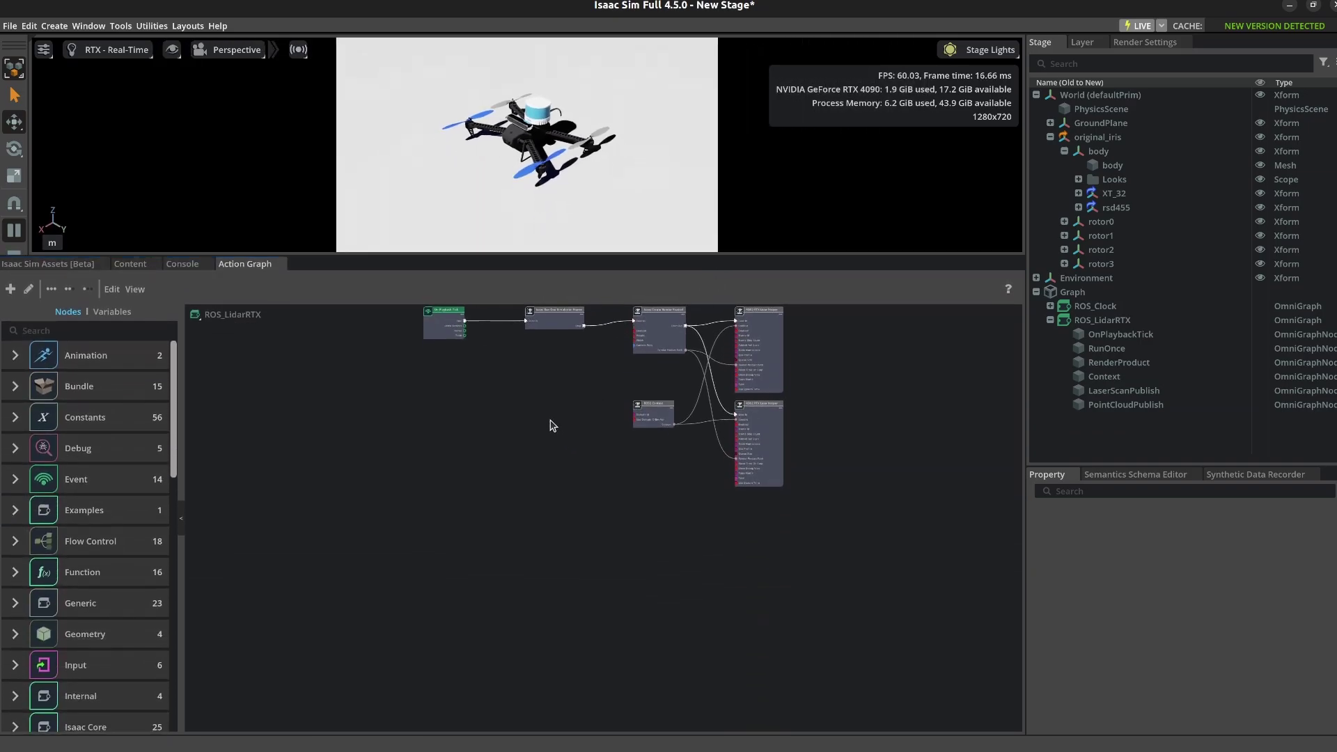
scroll(552, 425, "up", 3)
middle_click_drag(567, 410, 462, 561)
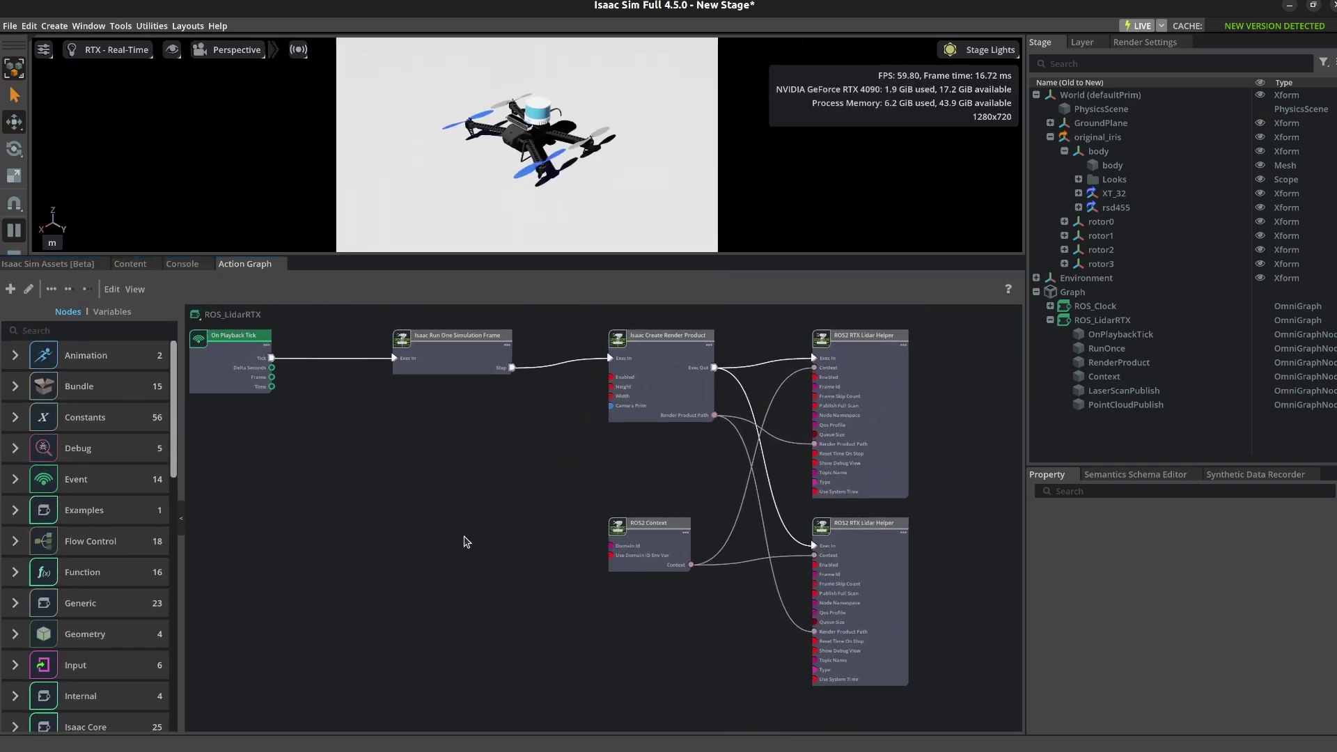
scroll(708, 465, "up", 1)
middle_click_drag(707, 465, 557, 487)
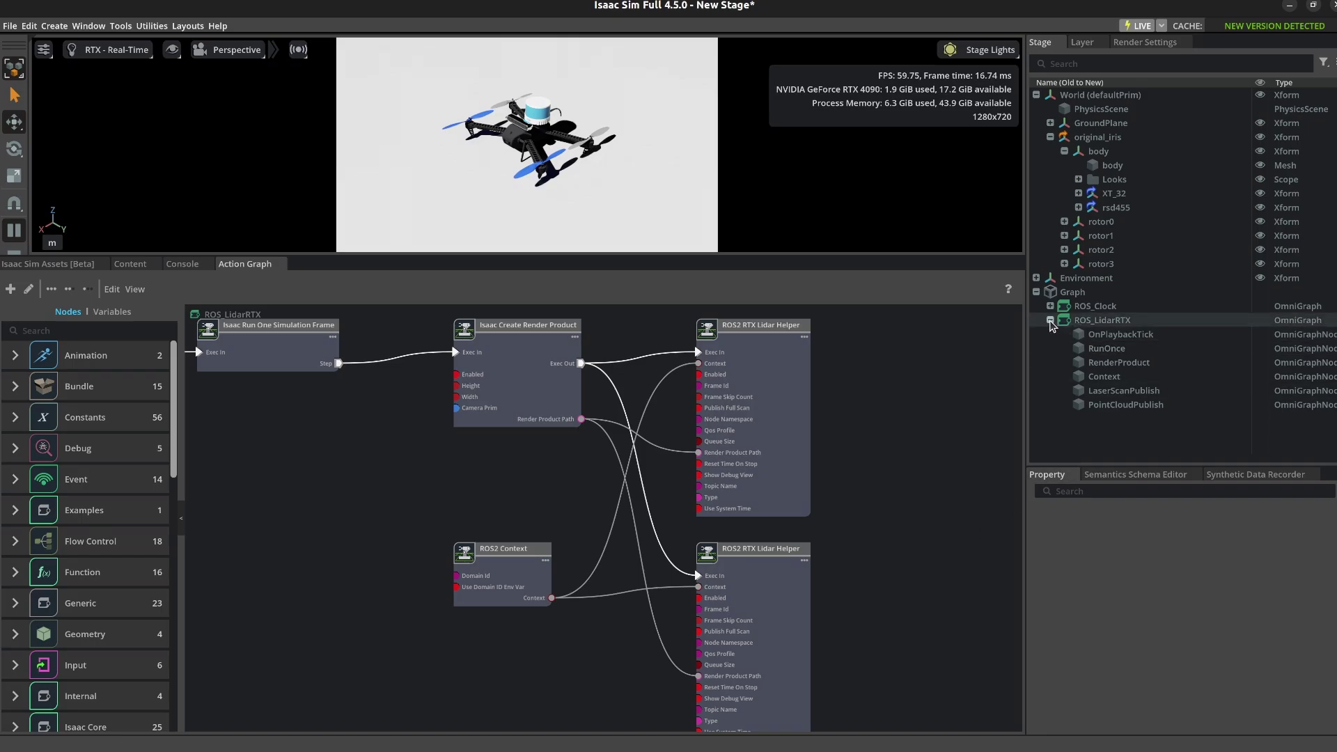
left_click(1050, 320)
left_click(1085, 210)
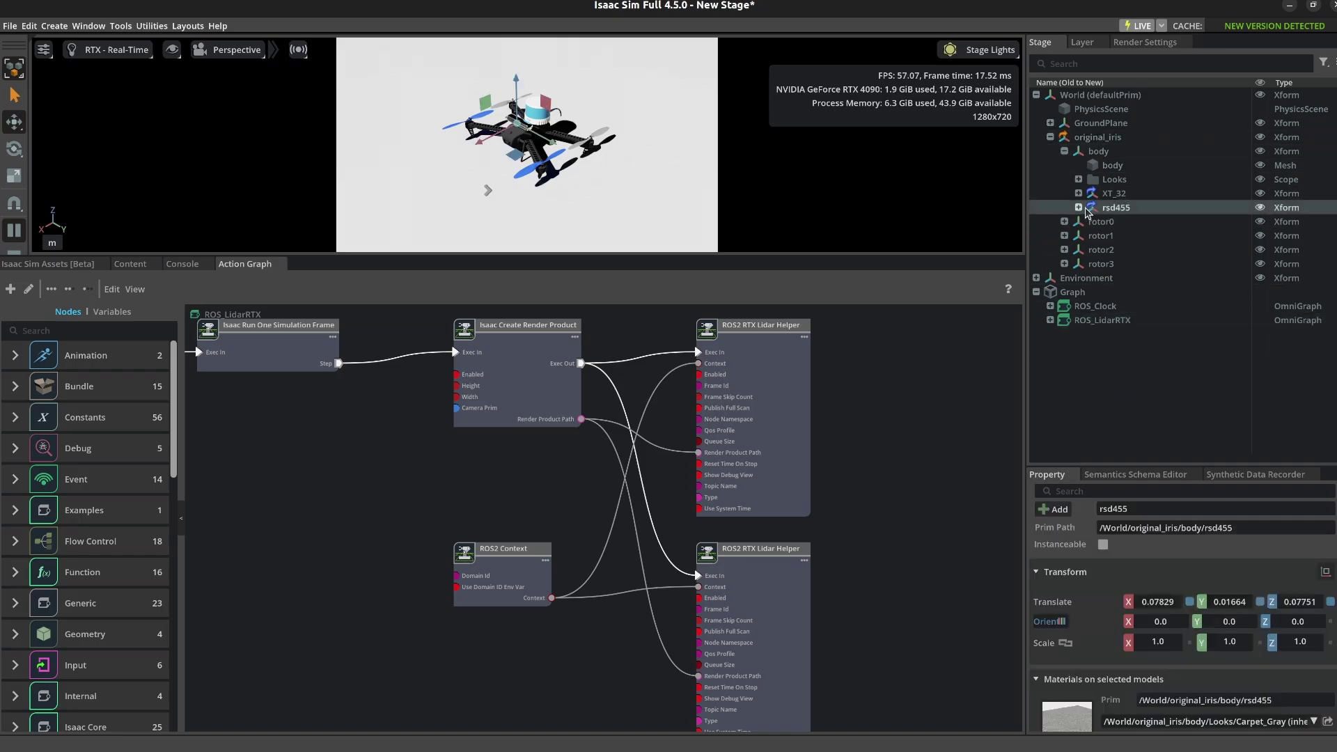
Expand rsd455 in the Stage tree to reveal the RSD455 cameras and IMU
left_click(1078, 208)
left_click(1091, 221)
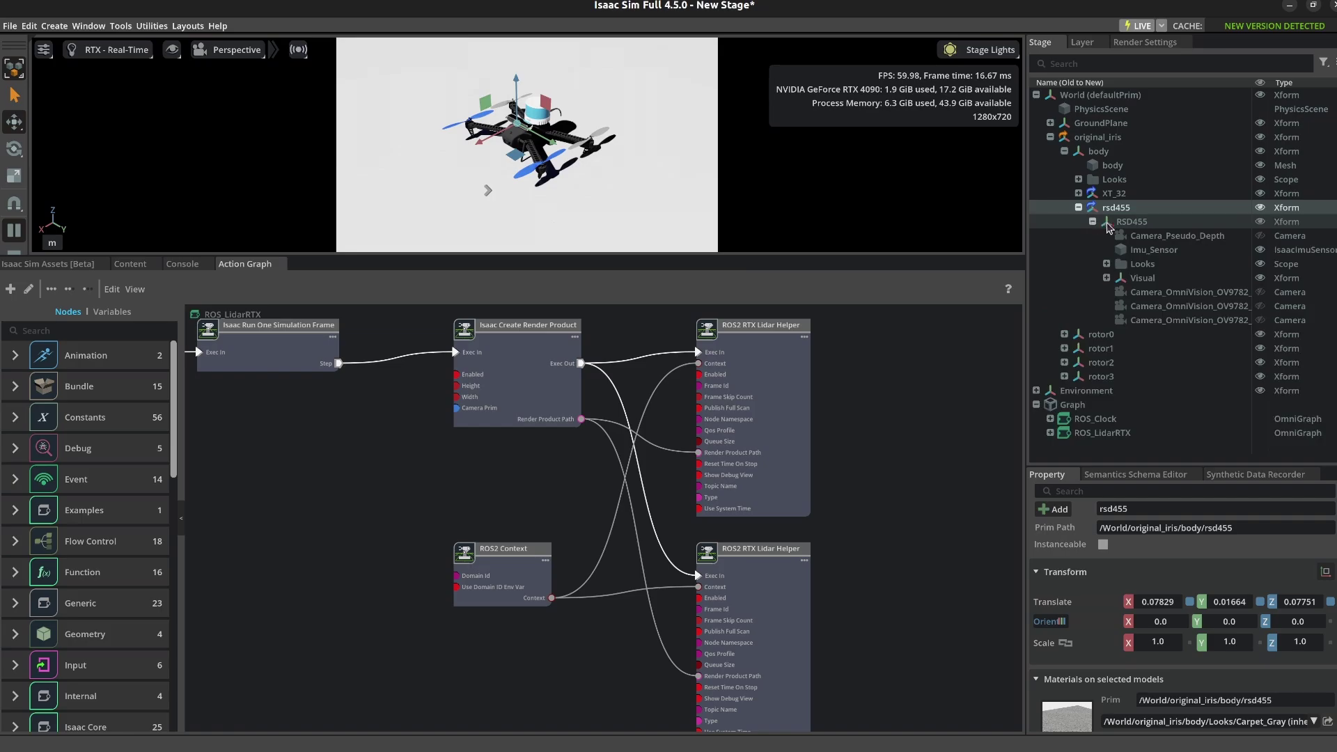
left_click(1130, 223)
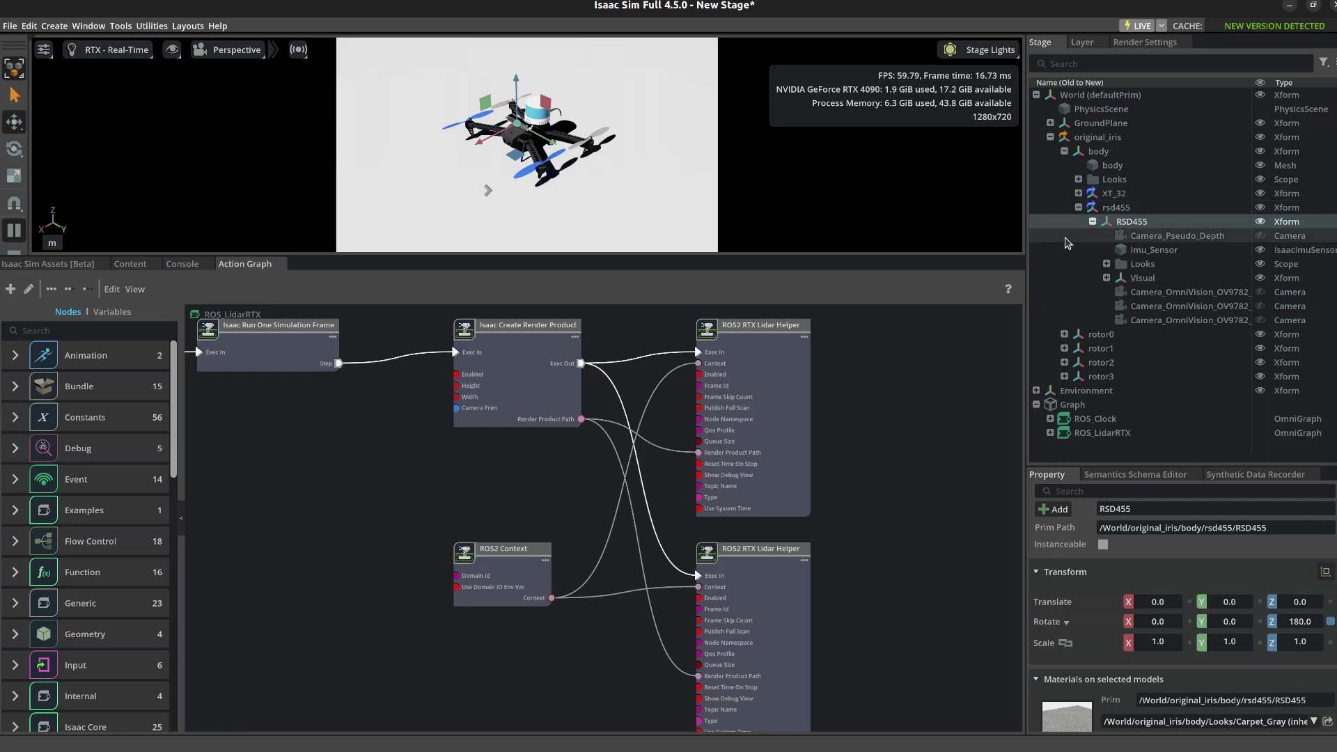
left_click_drag(788, 255, 850, 483)
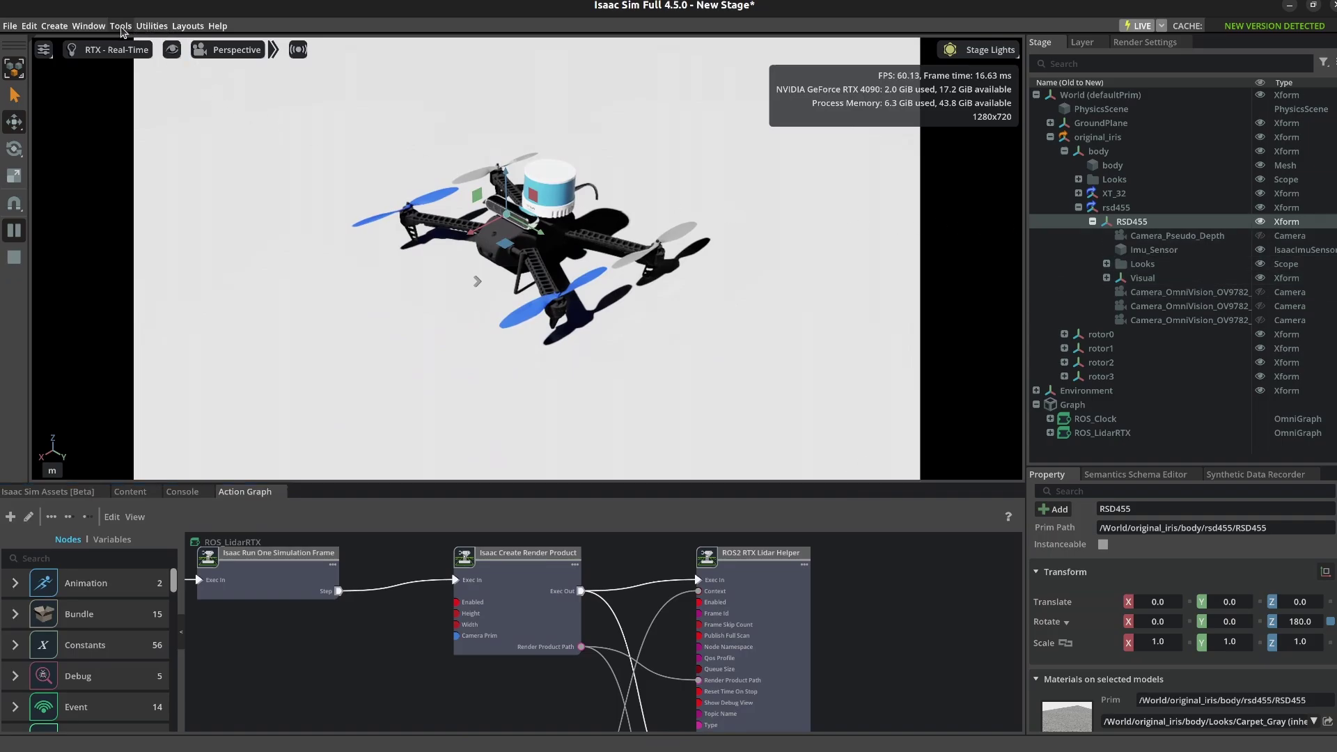
Add Viewport 2 rendering through the Camera_OmniVision_OV9782_Color camera
left_click(87, 26)
mouse_move(174, 110)
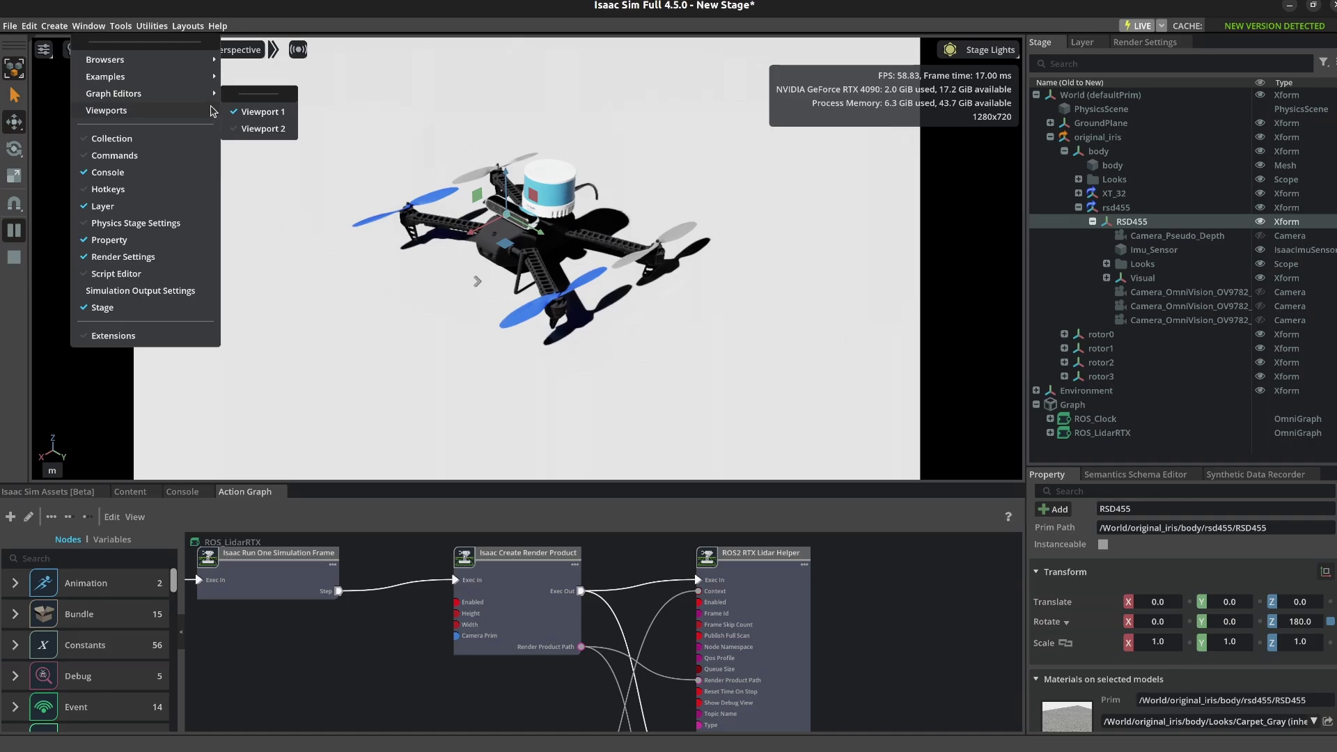
left_click(262, 129)
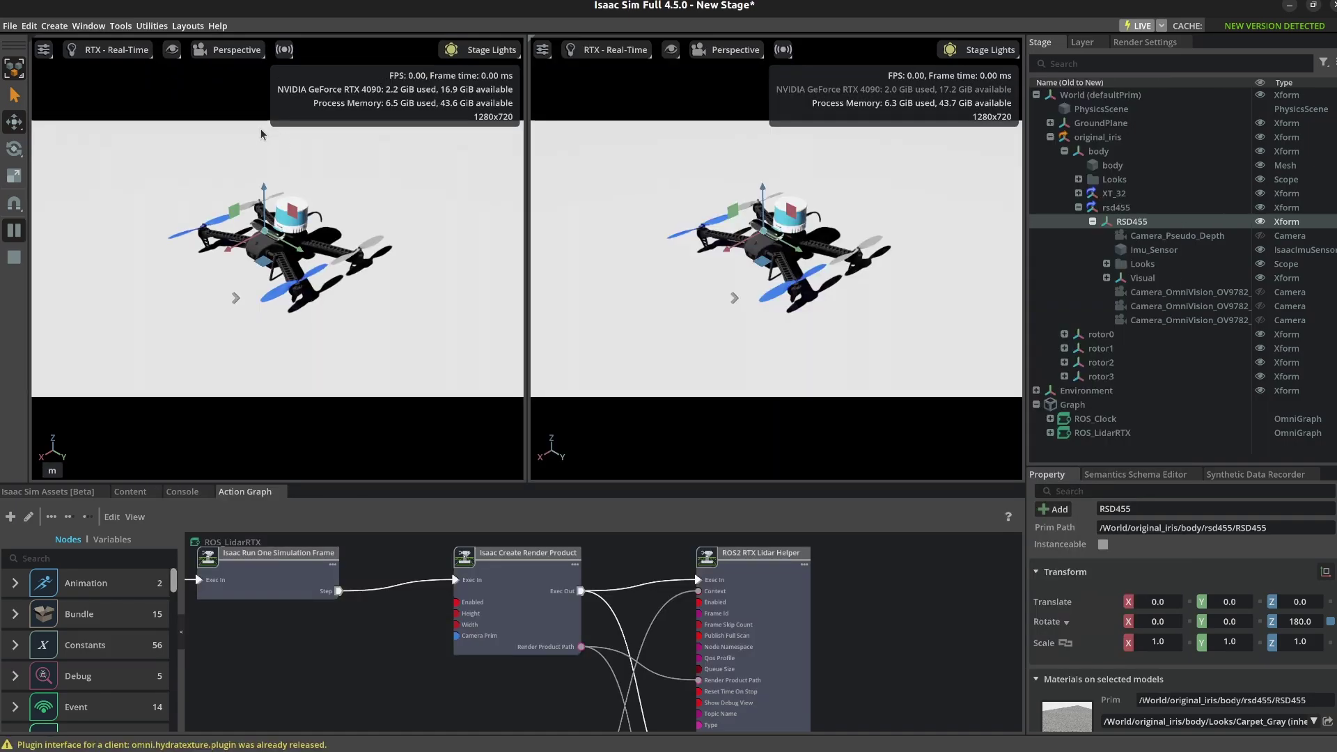
left_click(736, 56)
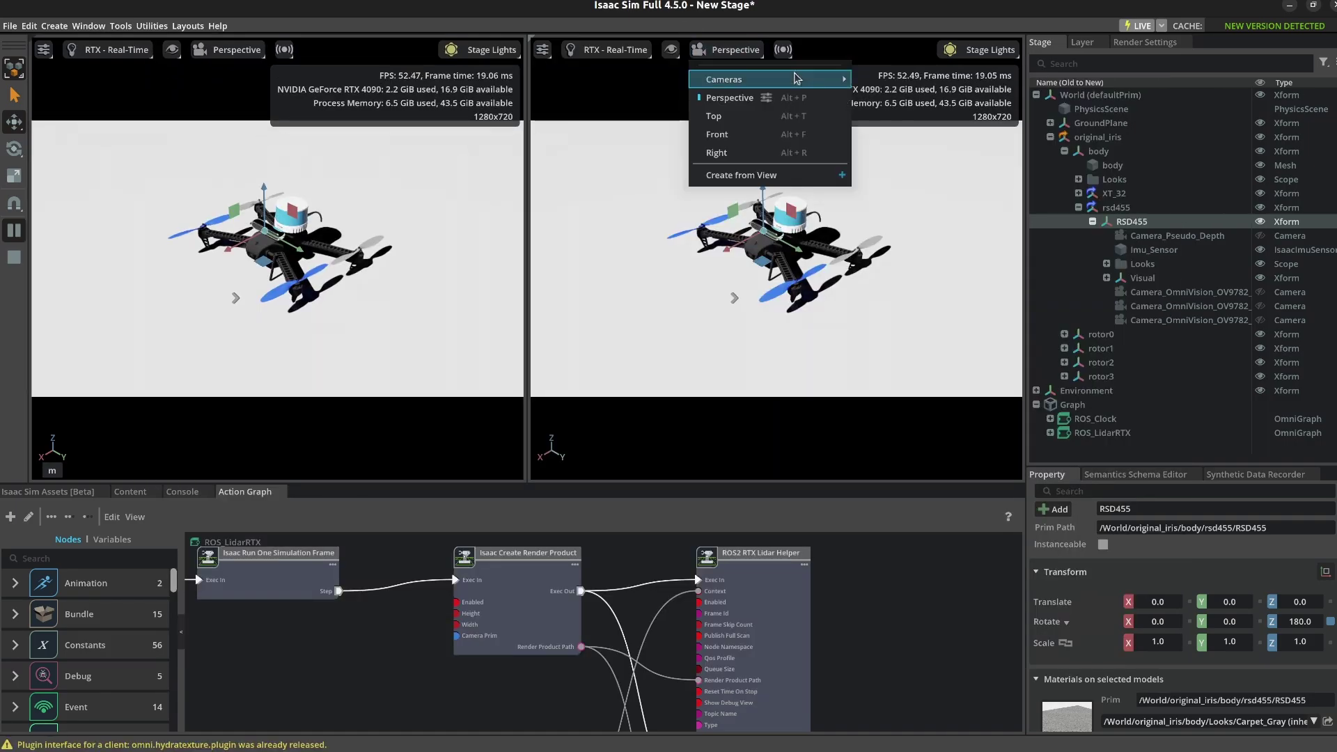
mouse_move(816, 81)
left_click(921, 81)
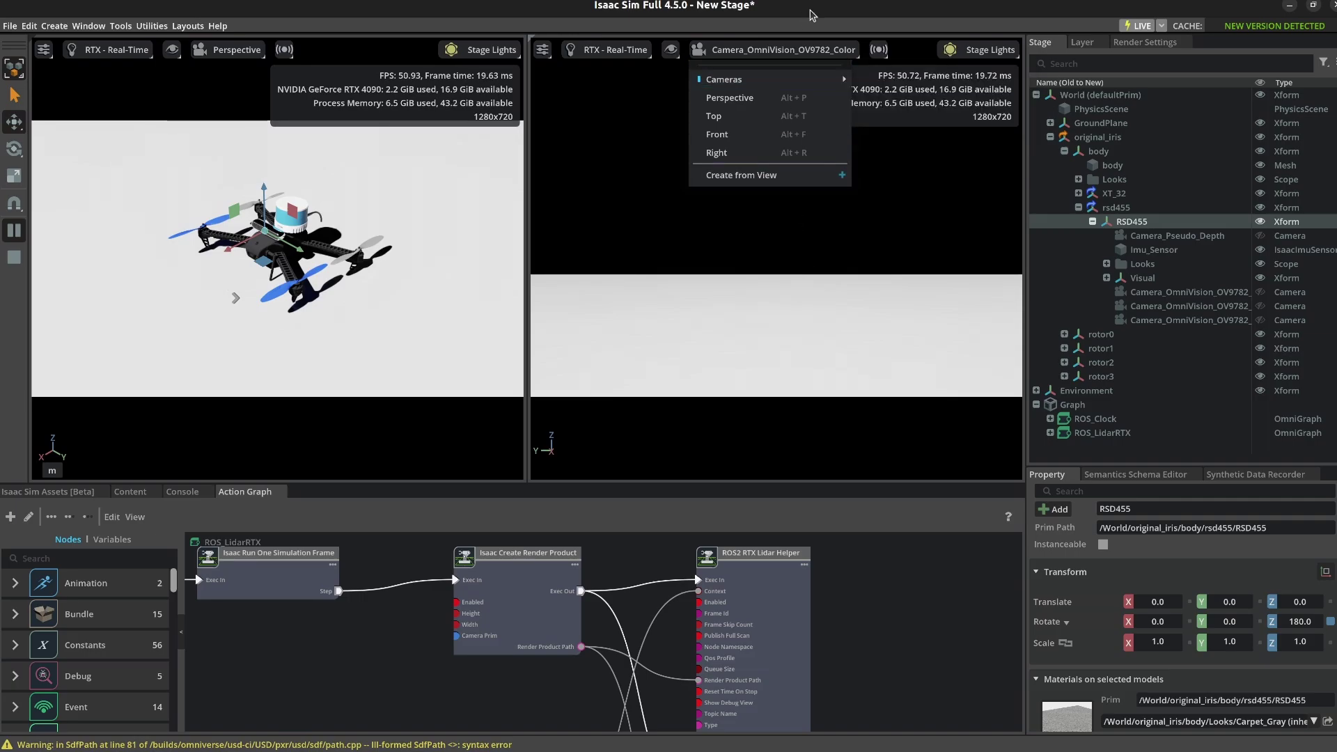
Search the Isaac Sim asset library for 'cube'
mouse_move(878, 49)
mouse_move(773, 49)
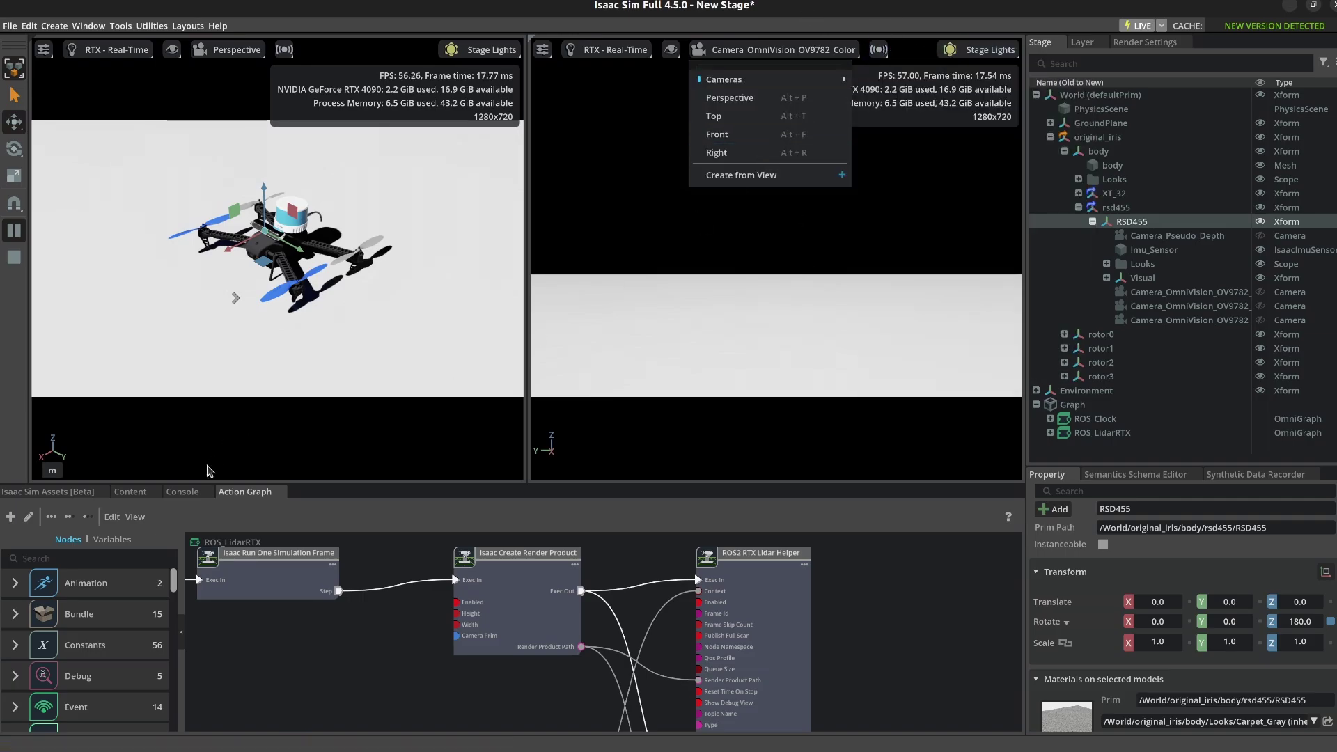
left_click(81, 499)
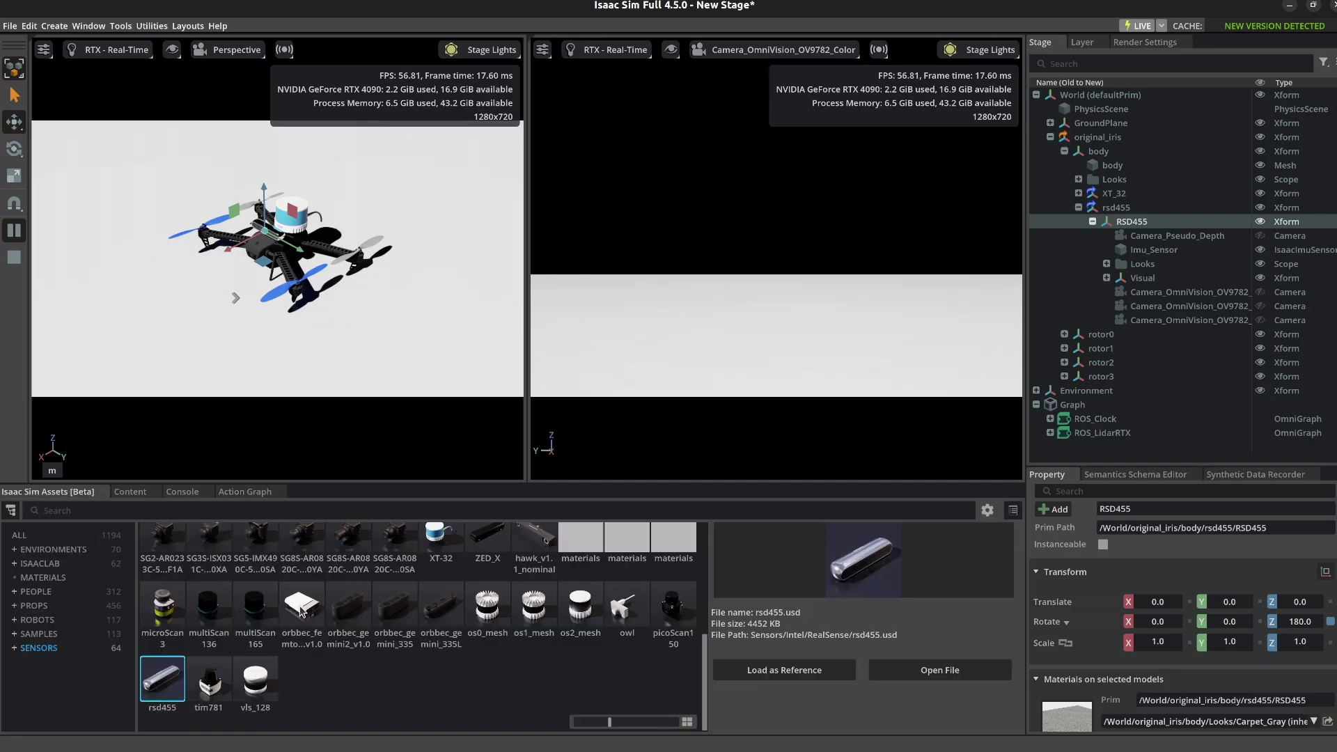
left_click(259, 511)
type("cube")
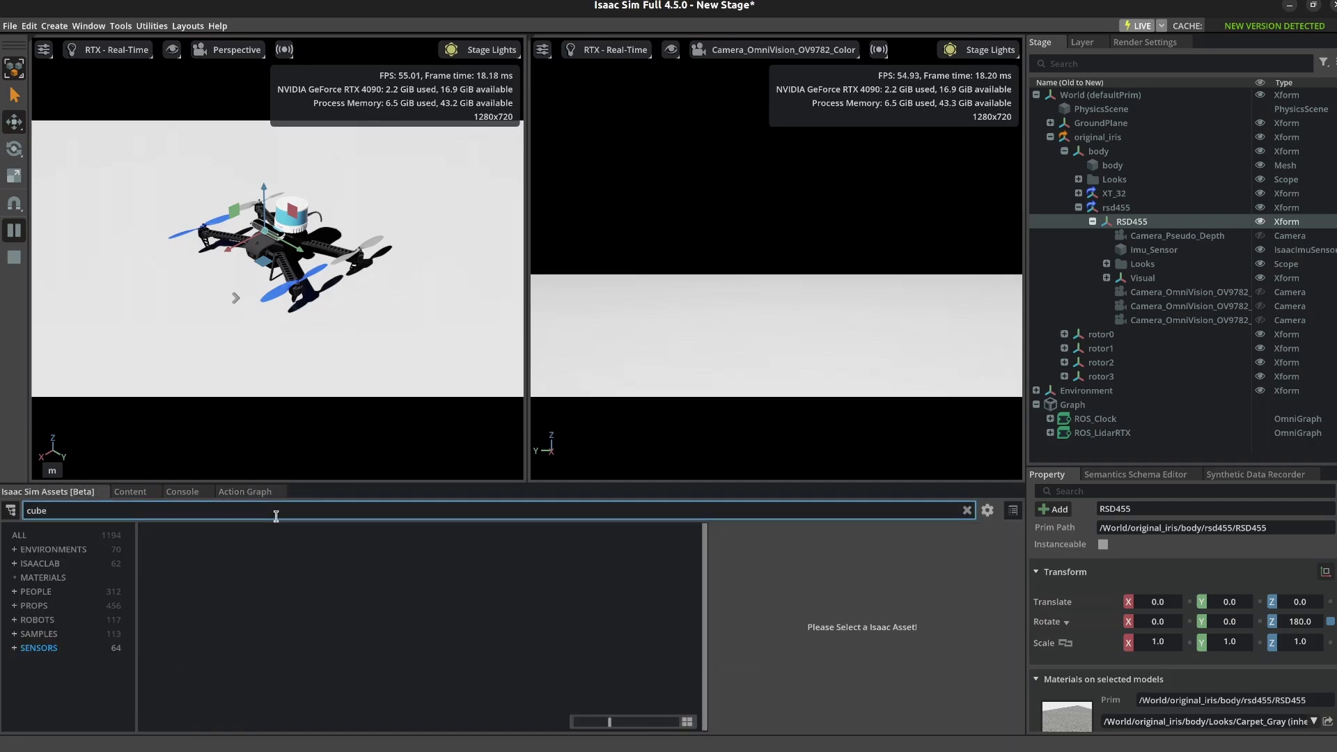
key("Return")
Place the rubiks_cube prop from PROPS in front of the drone at 0.45536, -0.00199, 0.0736
left_click(50, 562)
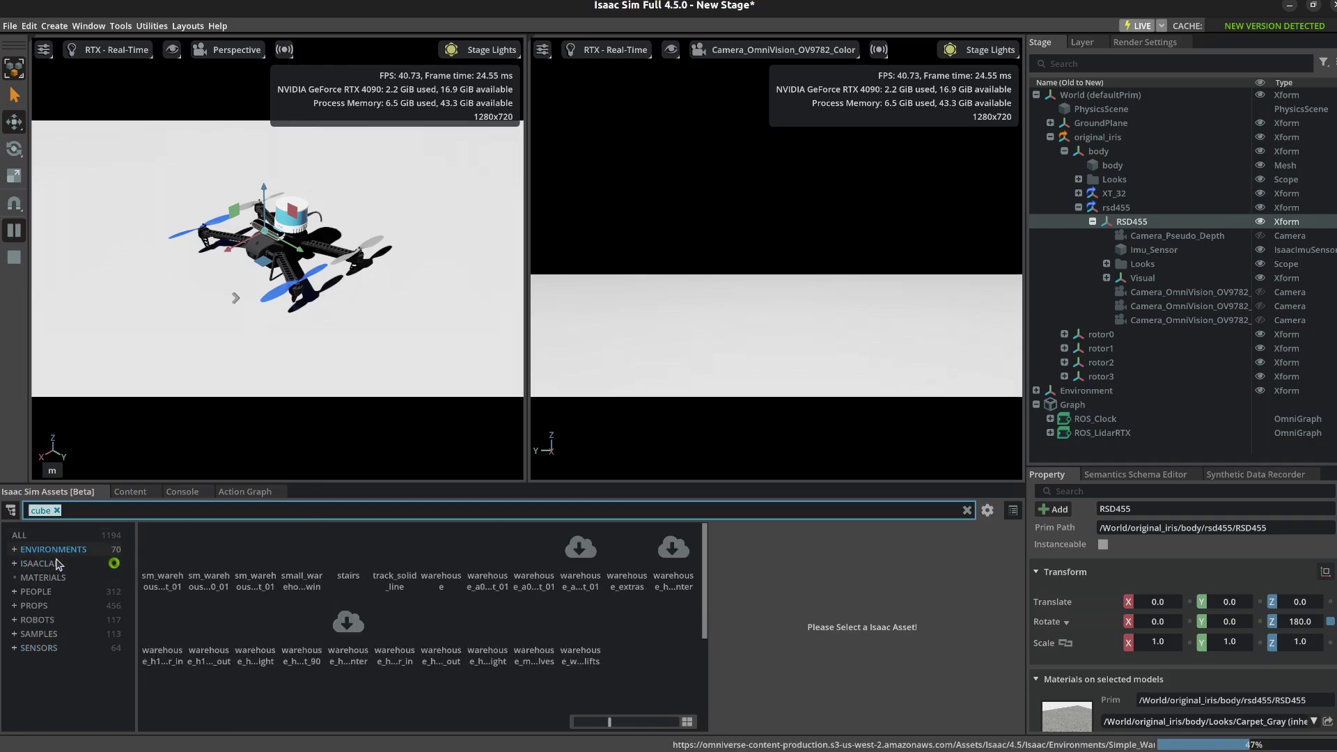
left_click(57, 578)
left_click(36, 592)
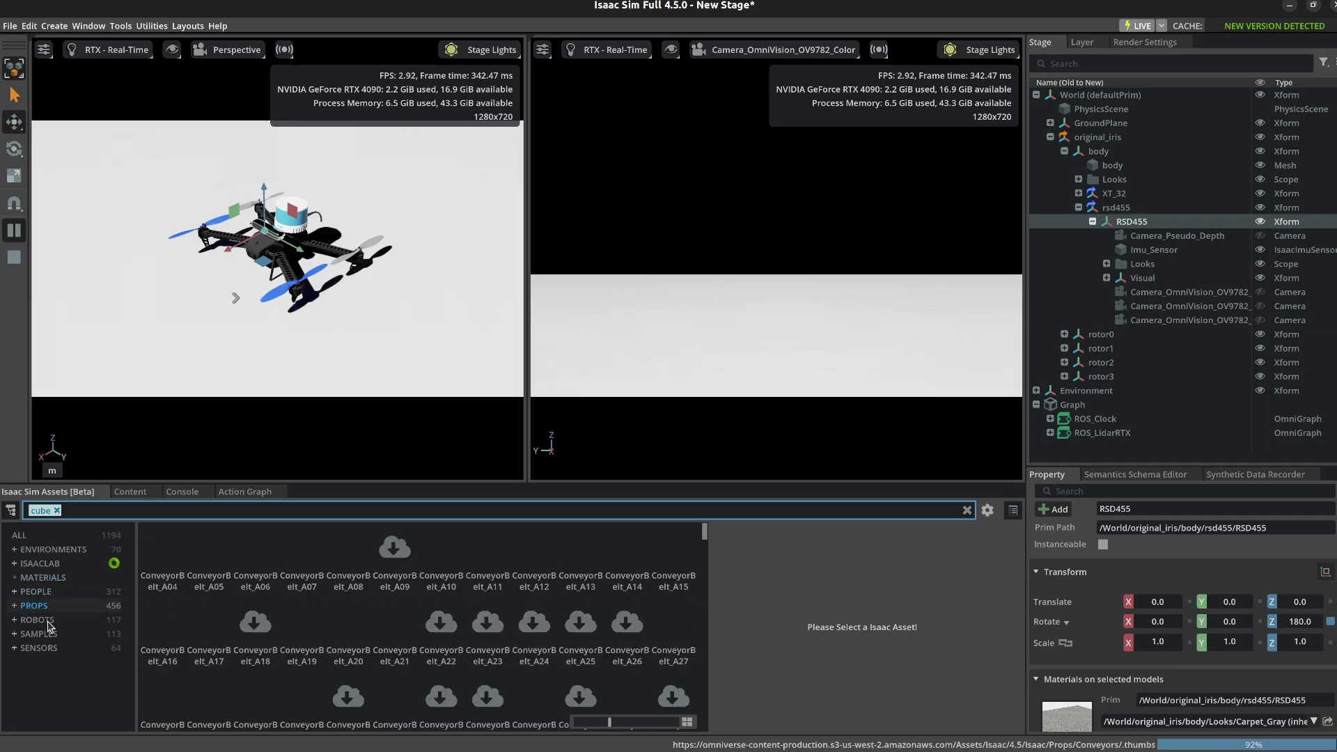
left_click(33, 605)
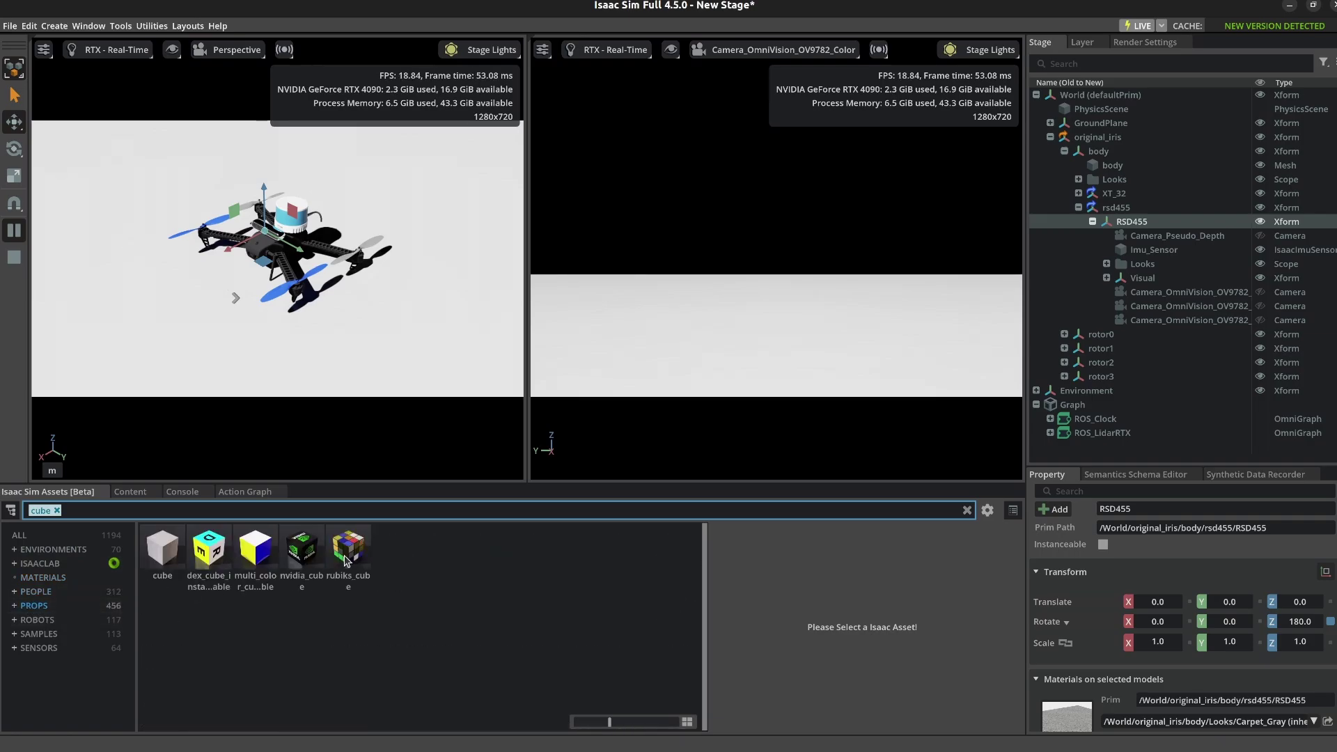
left_click_drag(346, 560, 177, 291)
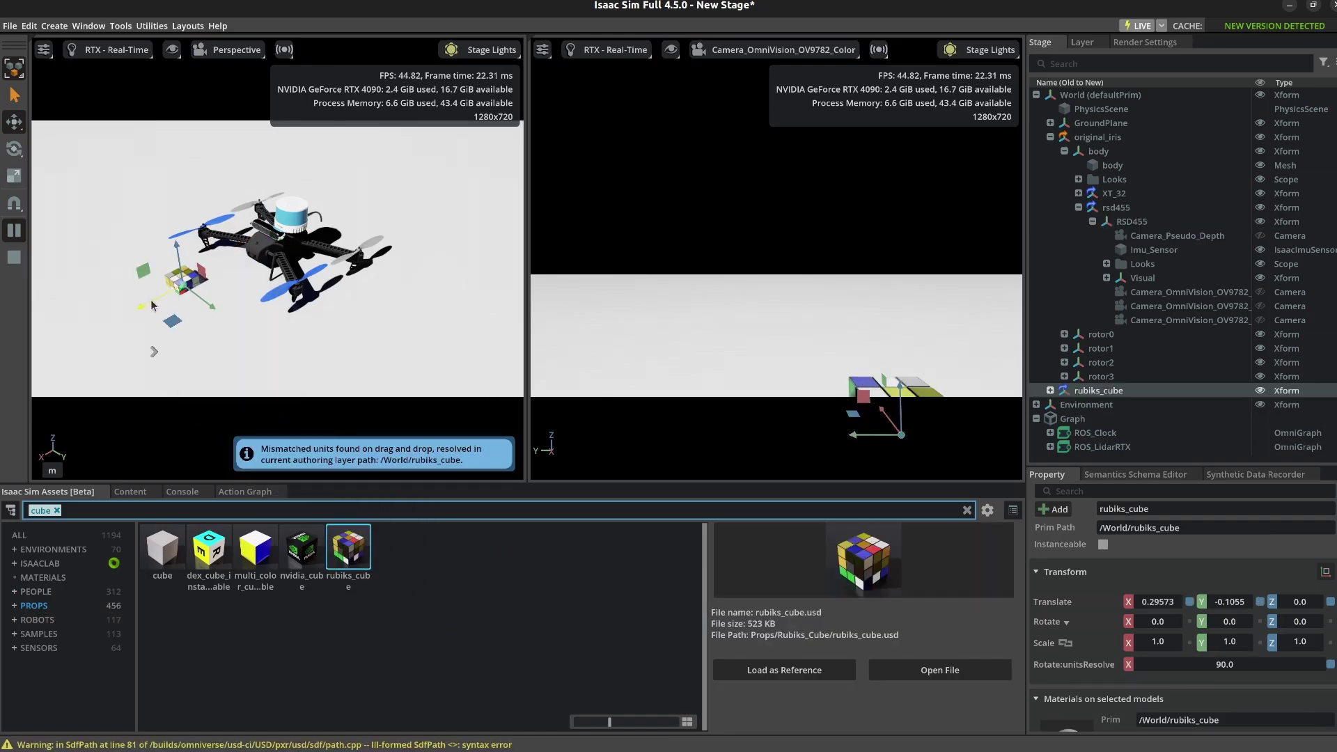
mouse_move(172, 293)
left_mouse_down()
mouse_move(127, 325)
mouse_move(138, 285)
mouse_move(179, 315)
left_mouse_up()
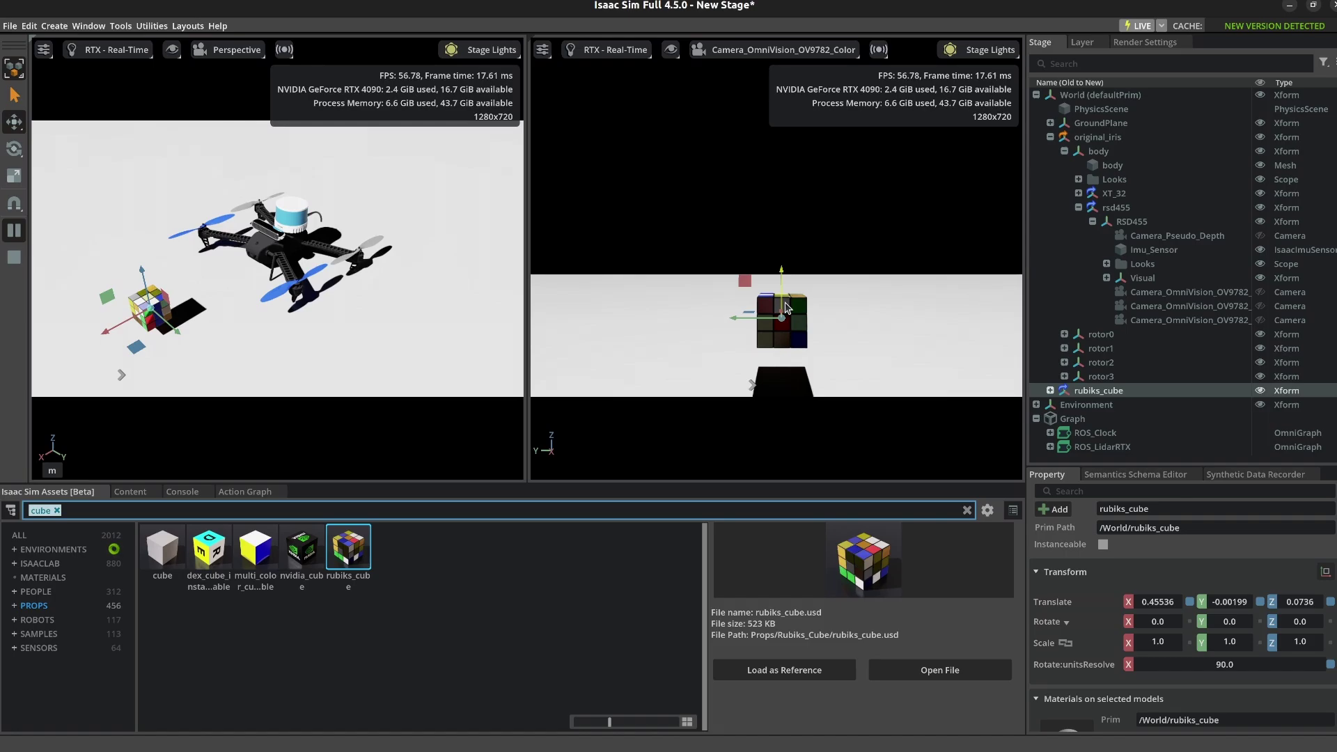
Start a ROS 2 Camera graph and change its frame ID from sim_camera to world
left_click(646, 165)
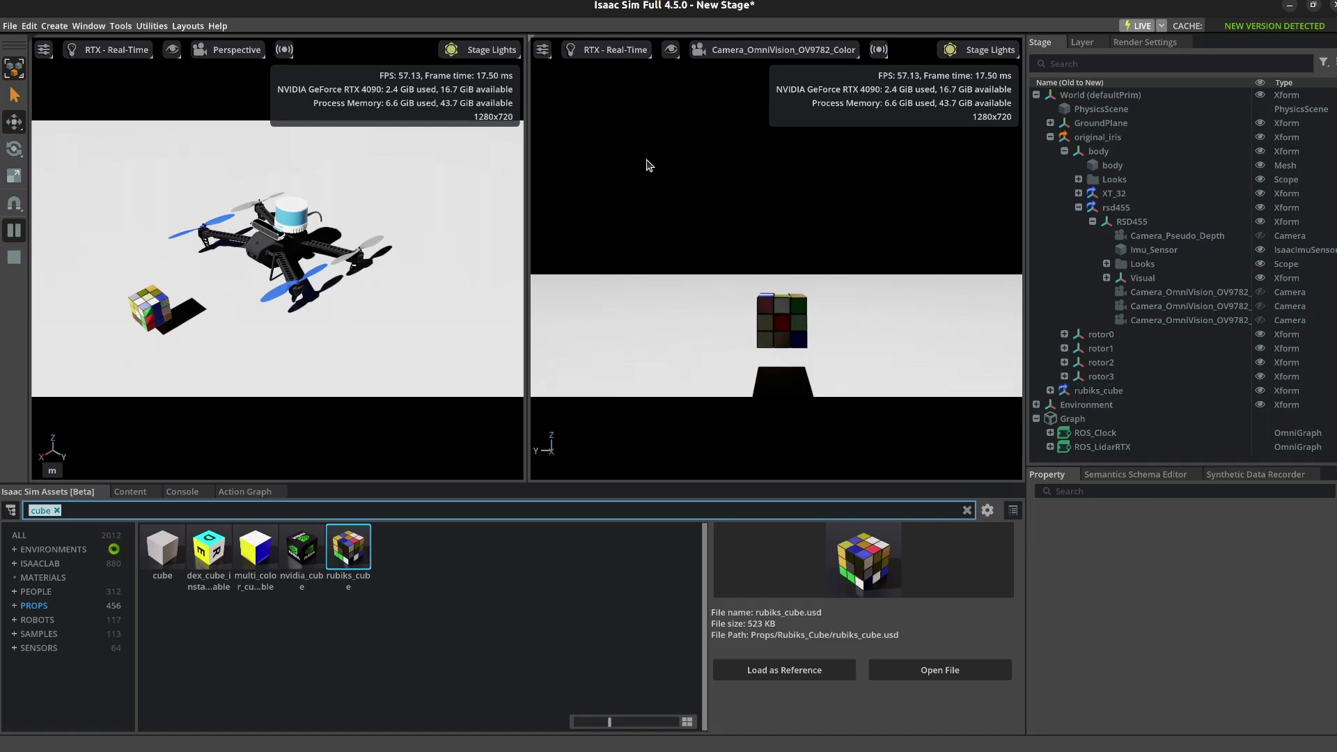
left_click(119, 27)
mouse_move(160, 110)
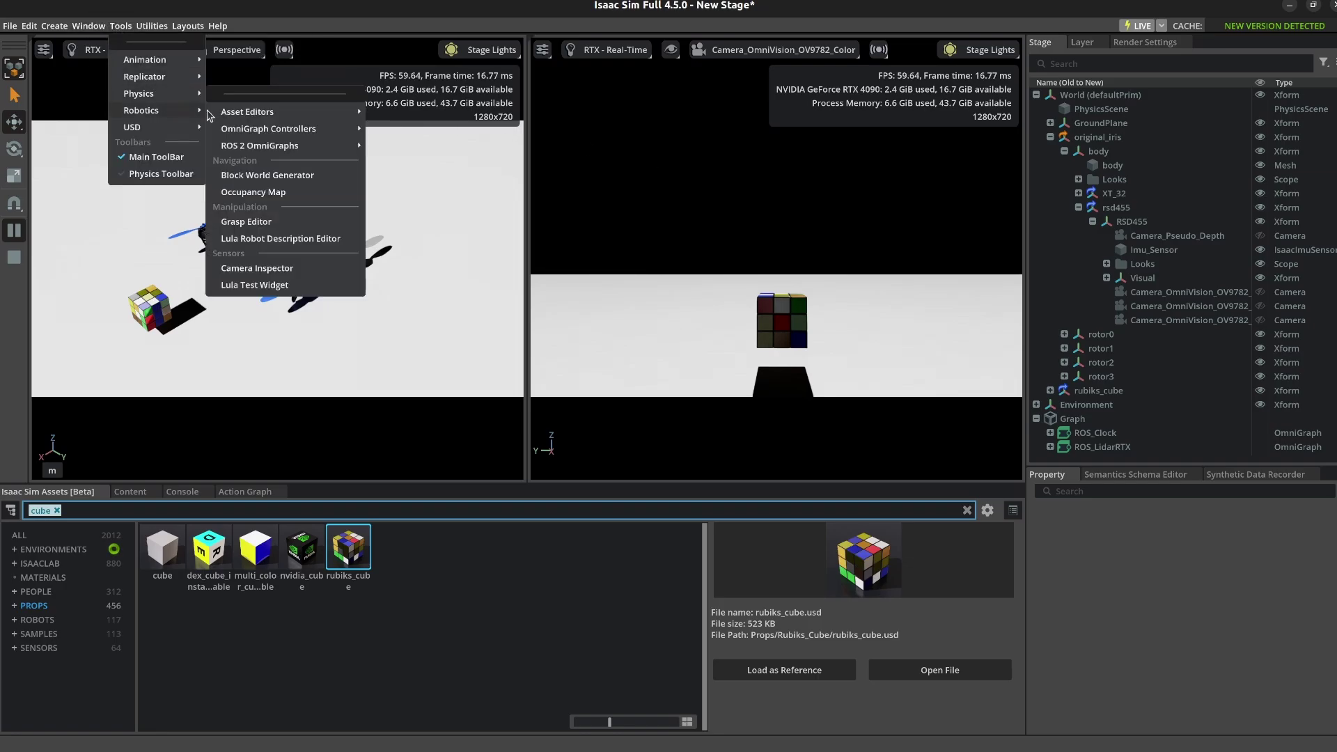
mouse_move(352, 146)
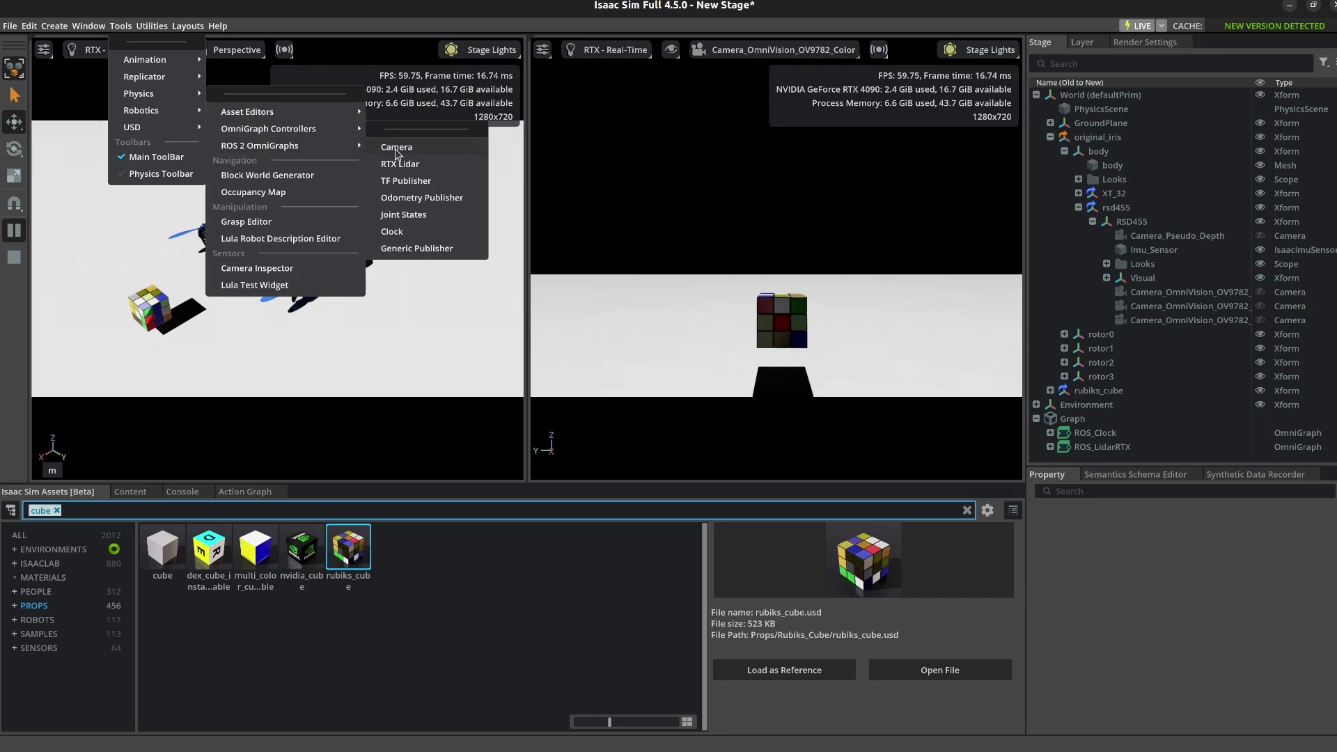
left_click(395, 150)
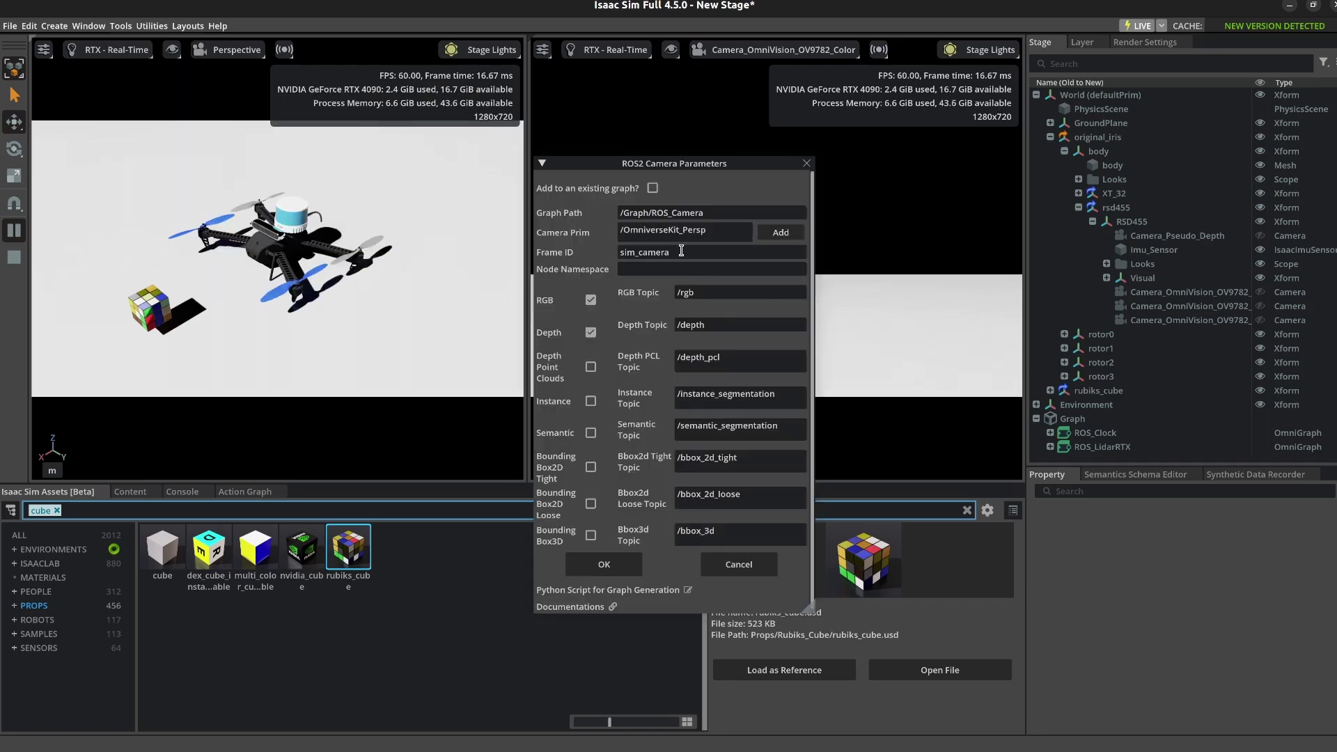
left_click_drag(677, 250, 608, 255)
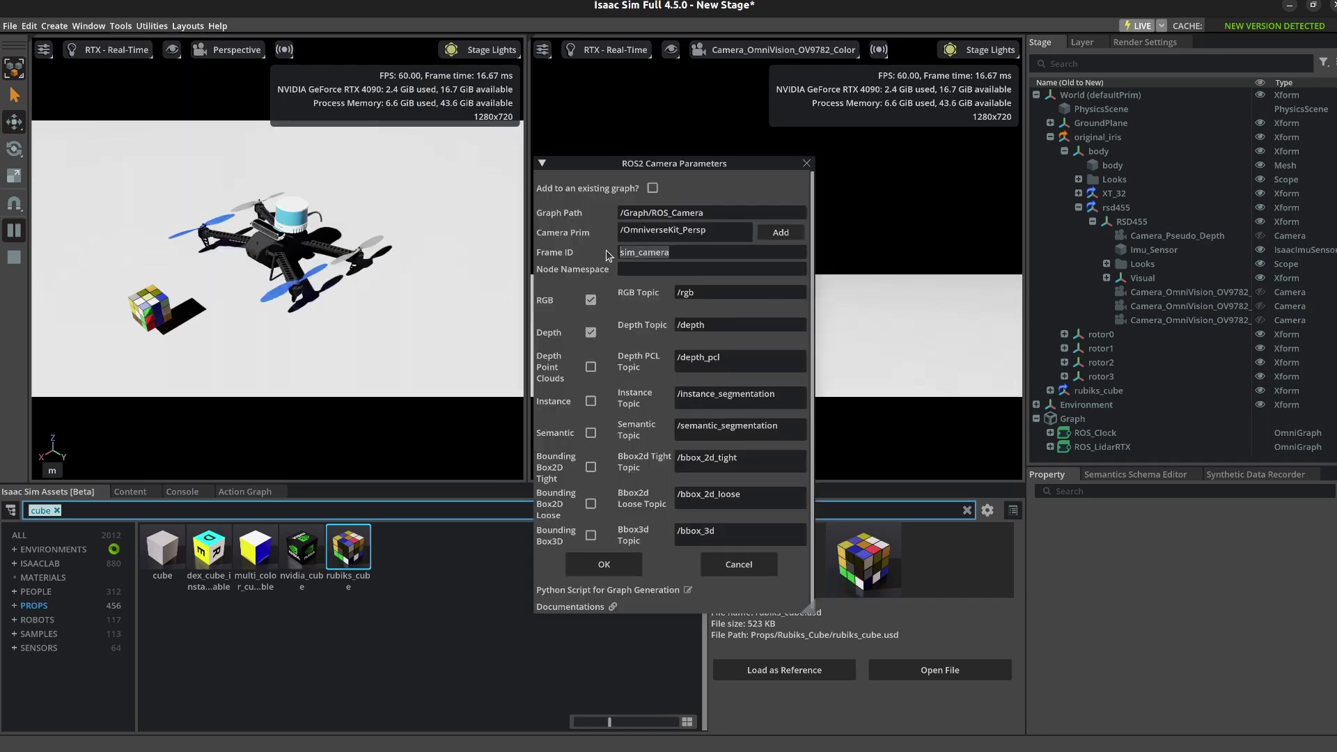
key("BackSpace")
type("m")
key("BackSpace")
type("world")
left_click(660, 269)
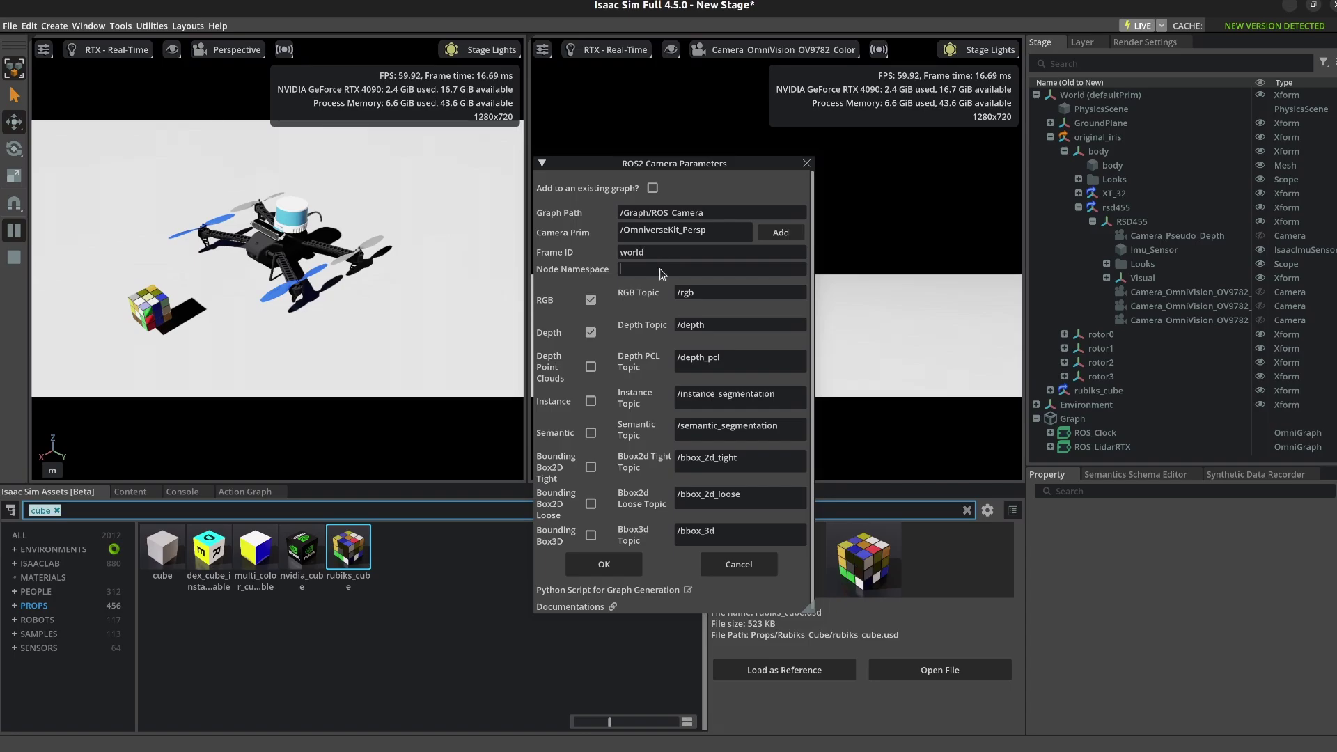
Add rsd455 as the camera target and create the graph at /Graph/ROS_Camera
left_click(779, 233)
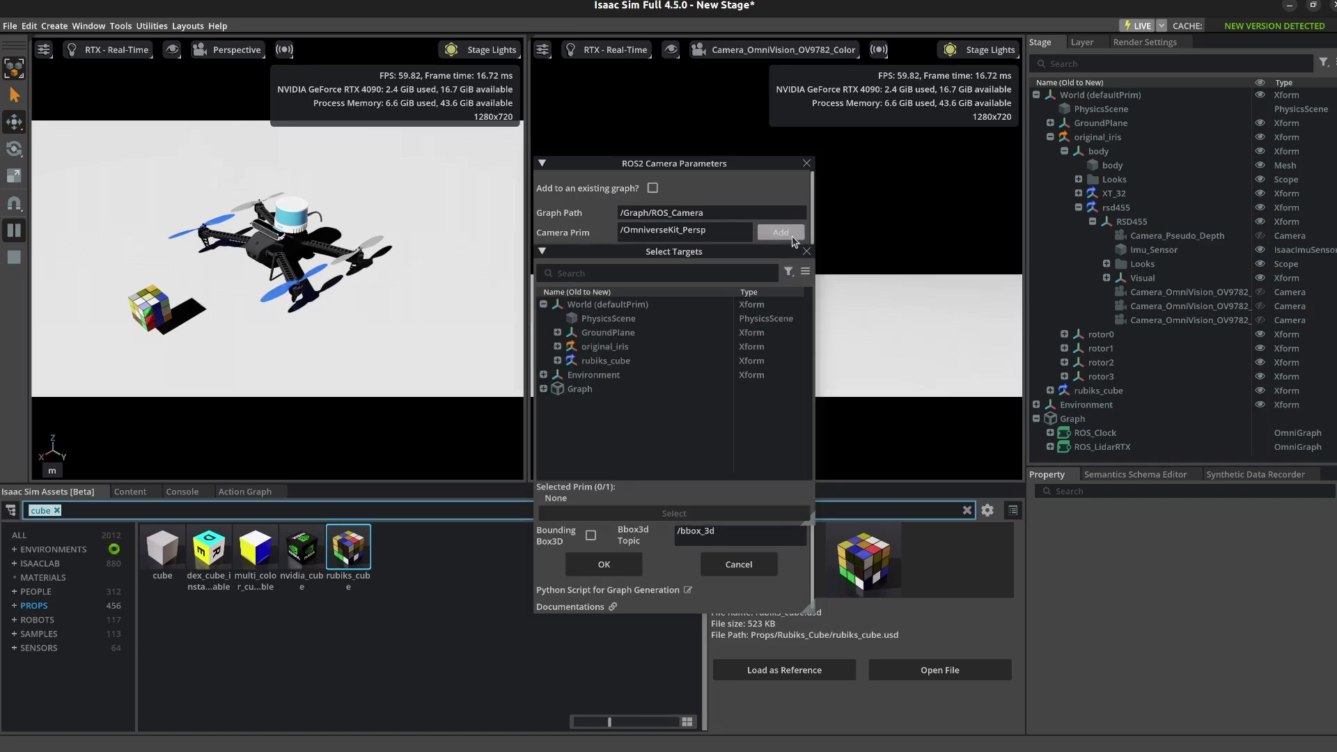
left_click(557, 347)
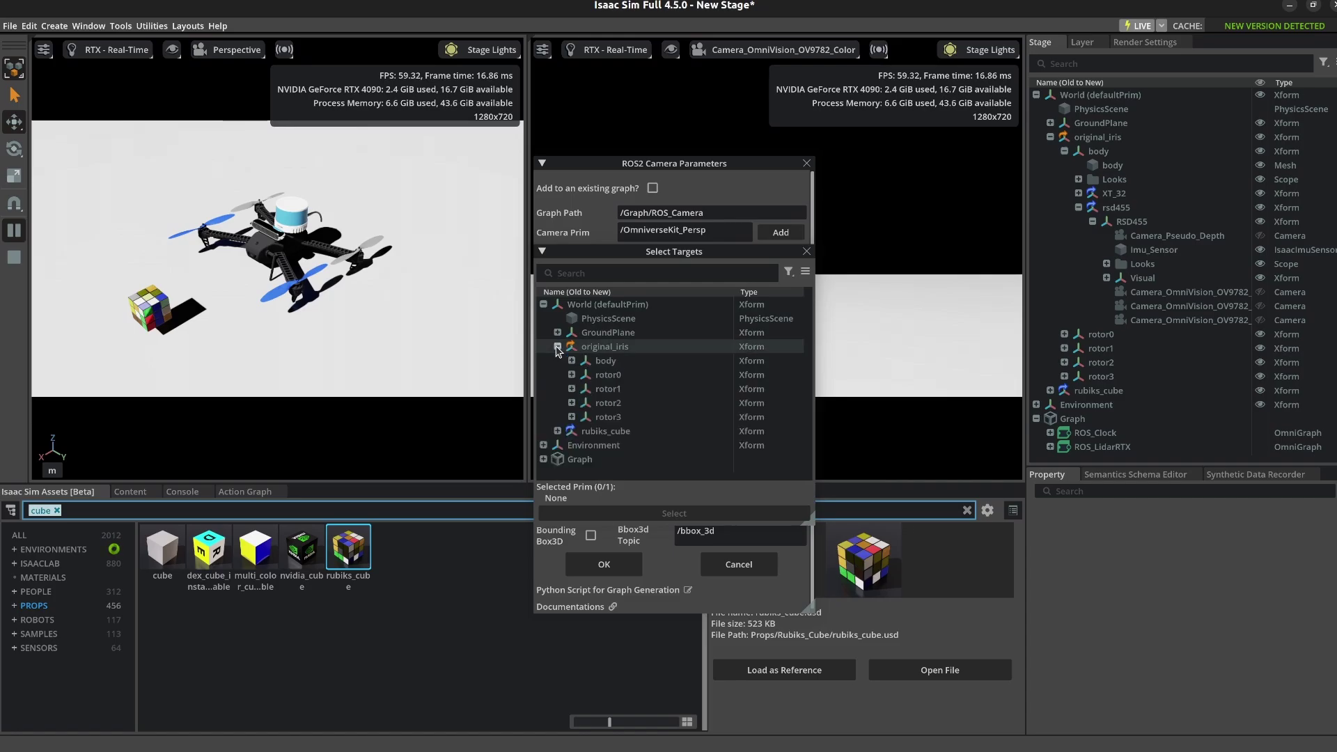
left_click(572, 360)
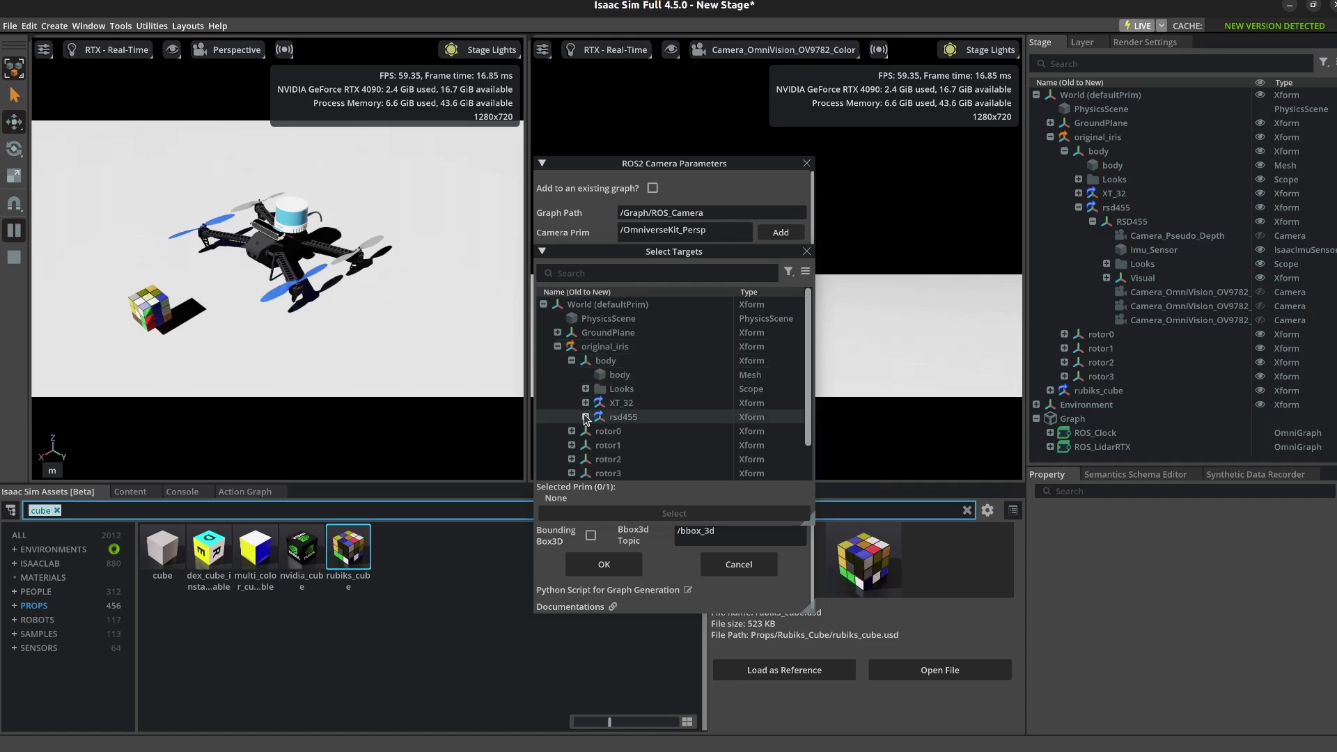
left_click(616, 418)
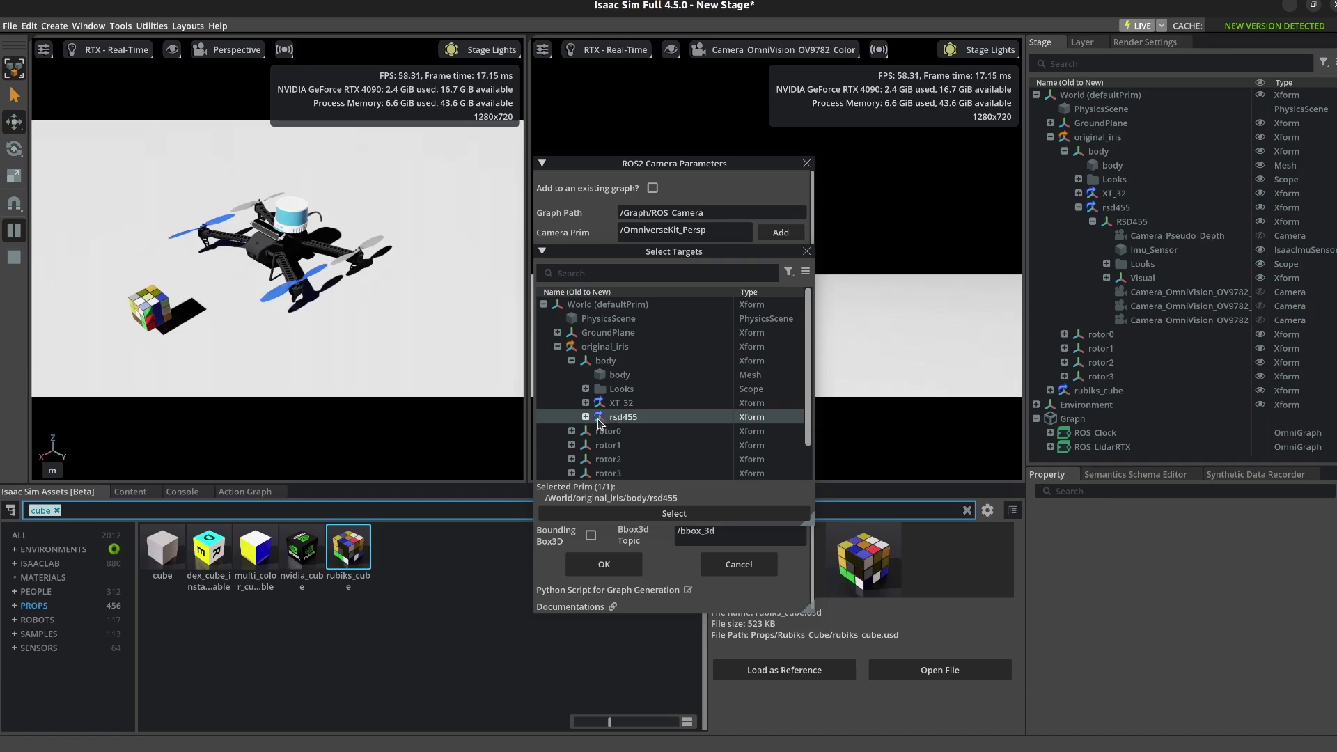
left_click(585, 417)
left_click(601, 432)
scroll(696, 348, "down", 3)
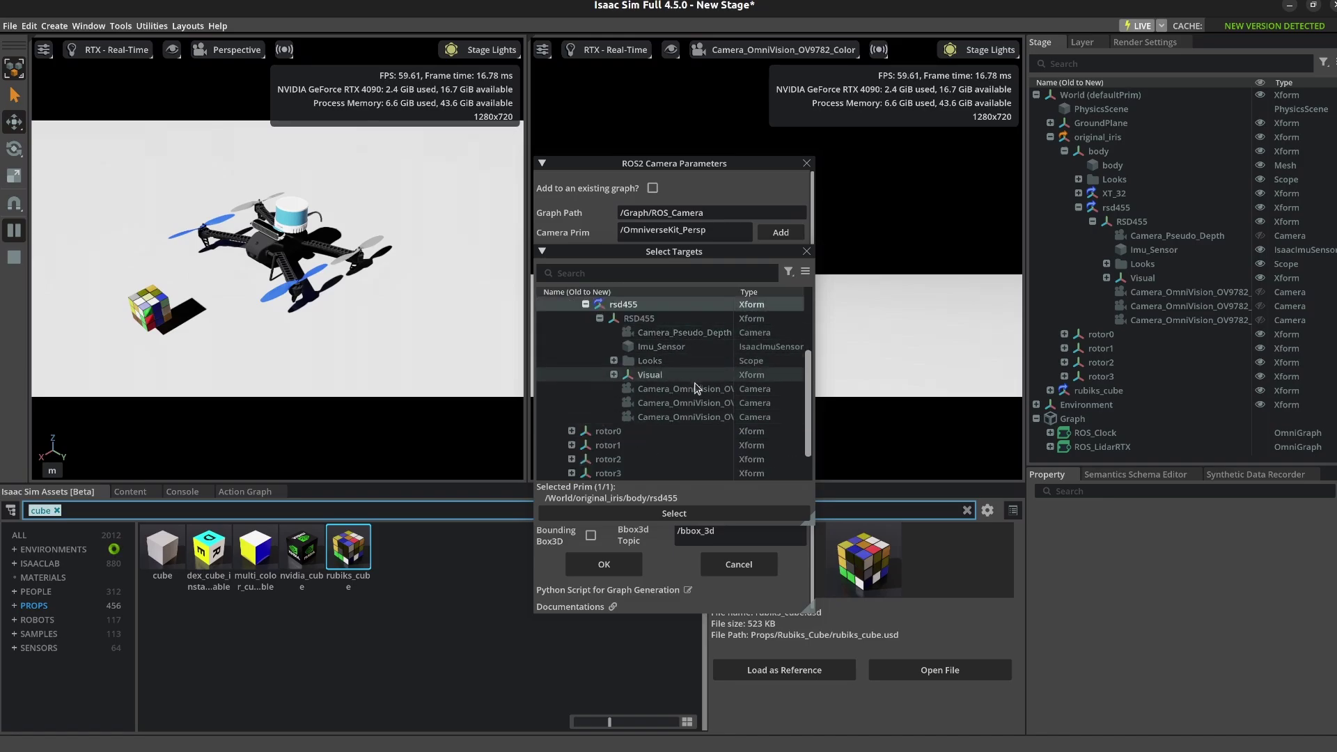
scroll(696, 390, "up", 3)
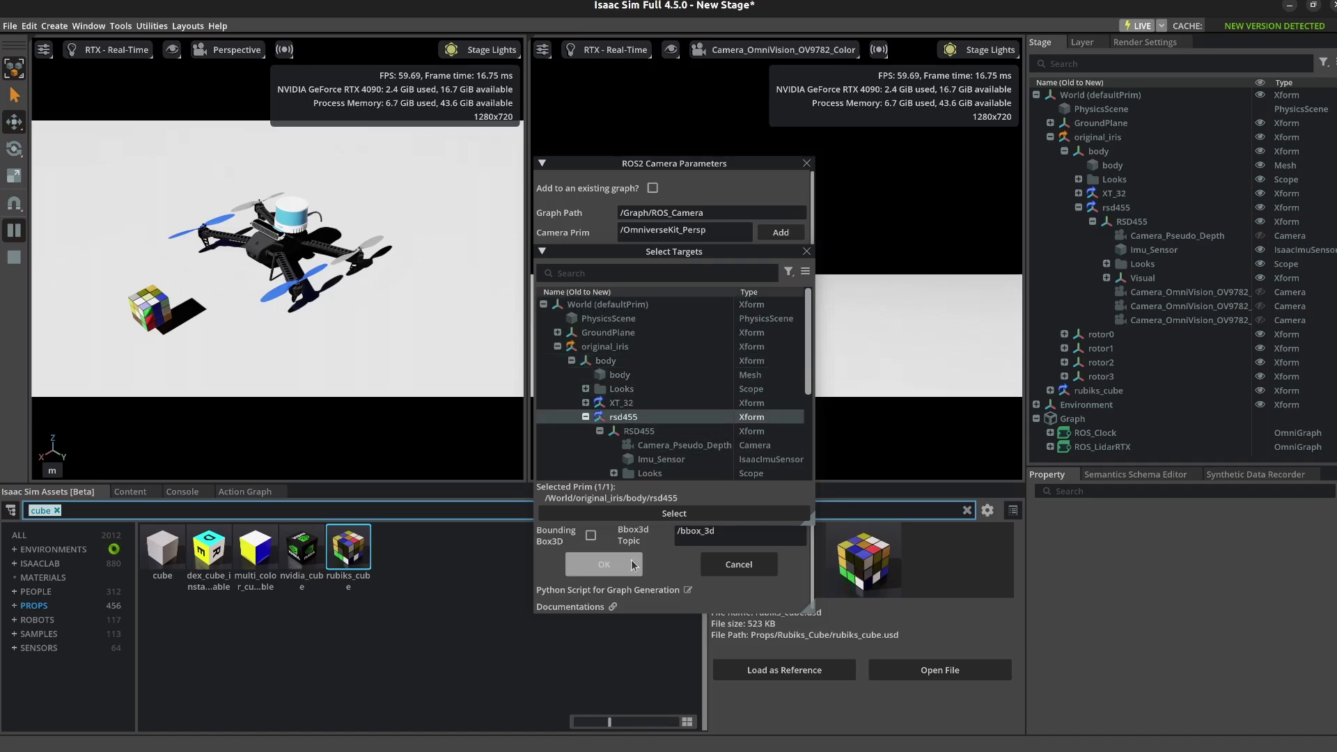
left_click(603, 563)
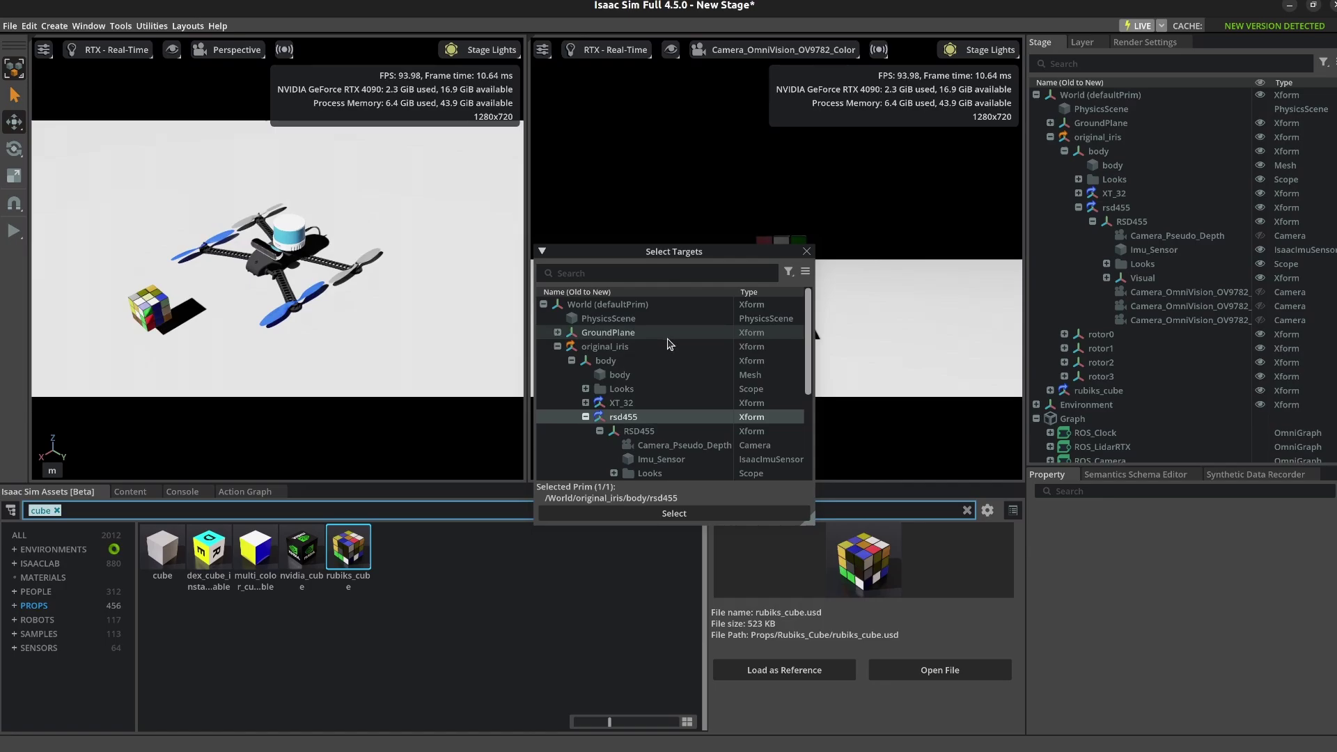
scroll(1110, 417, "down", 1)
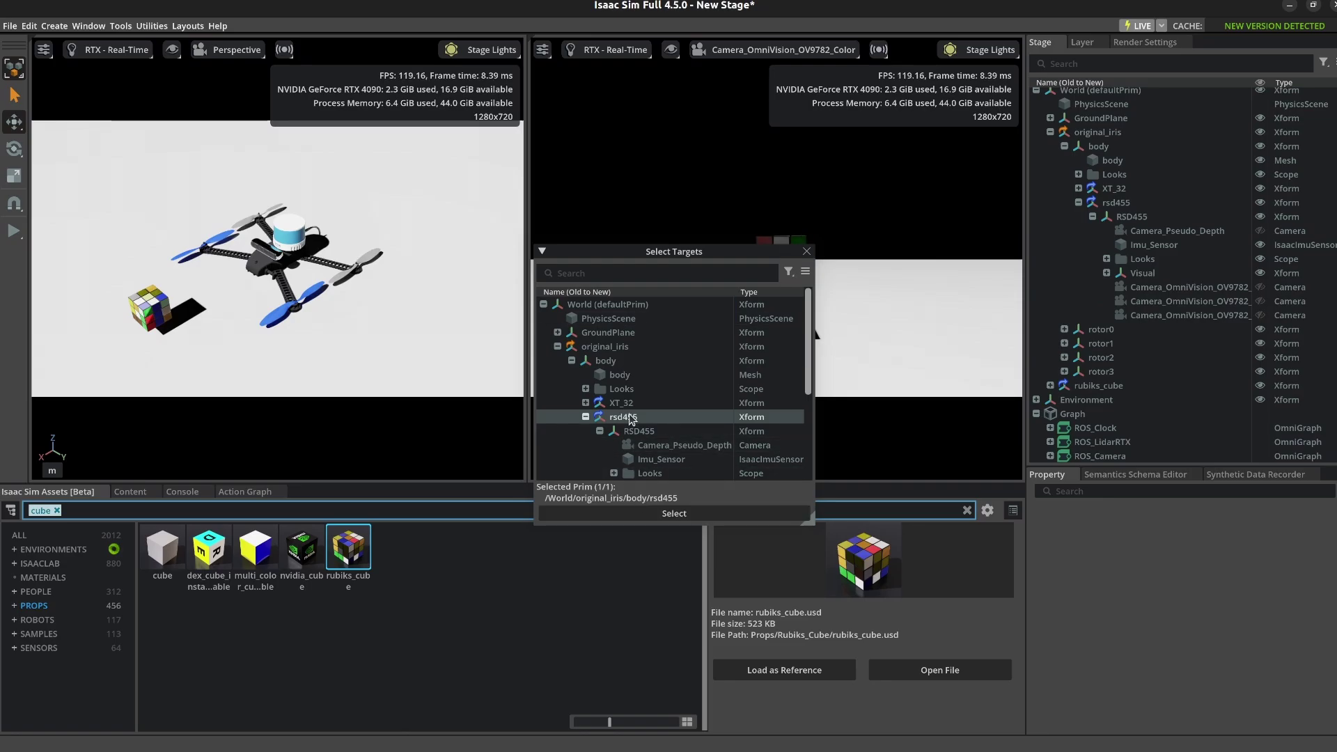
Launch rviz2 from the terminal and maximize the RViz window
left_click(668, 512)
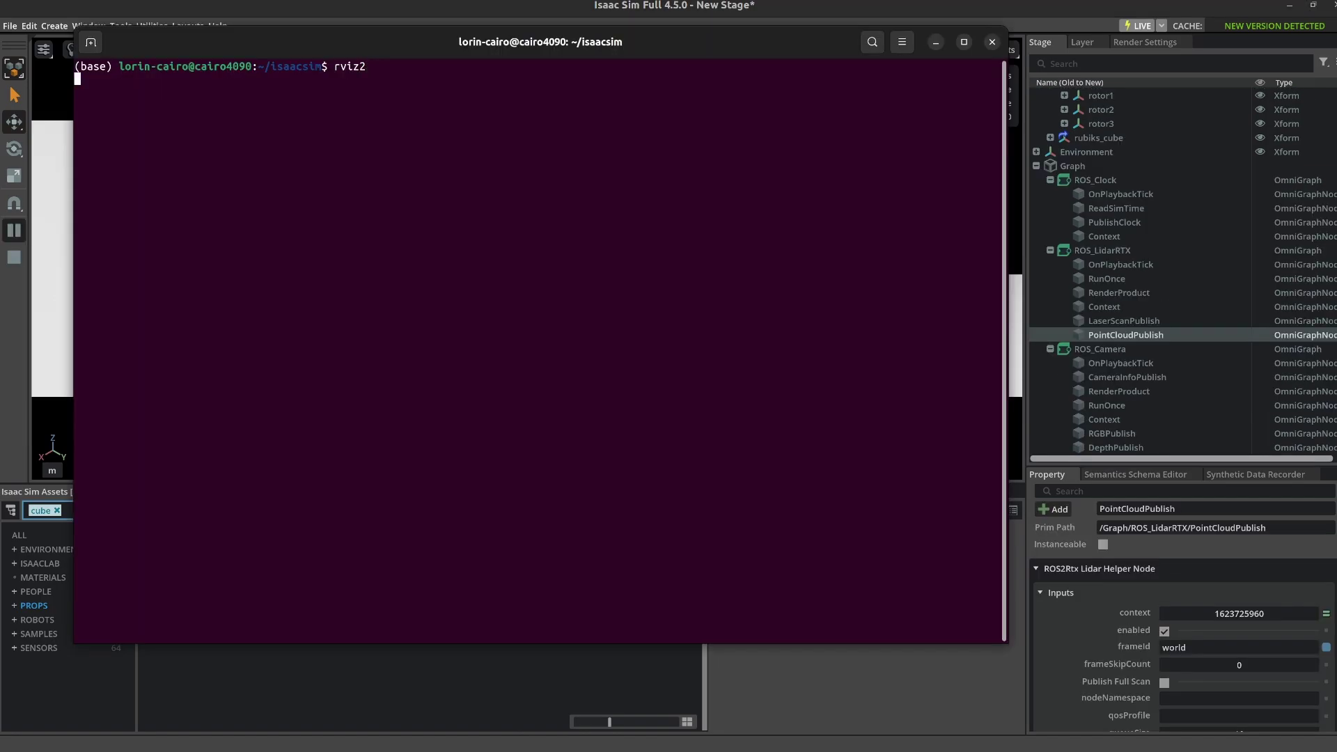
key("Return")
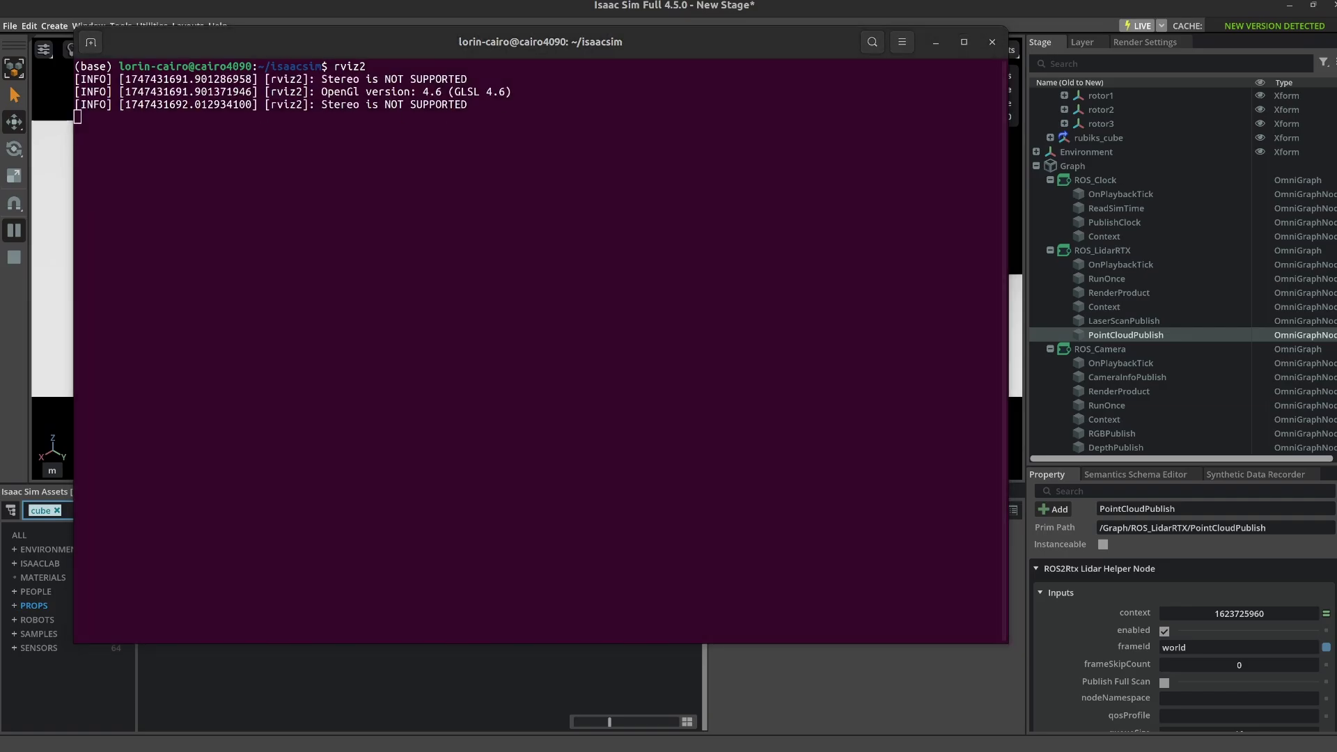
double_click(701, 49)
Add a PointCloud2 display for the /point_cloud topic
left_click(145, 87)
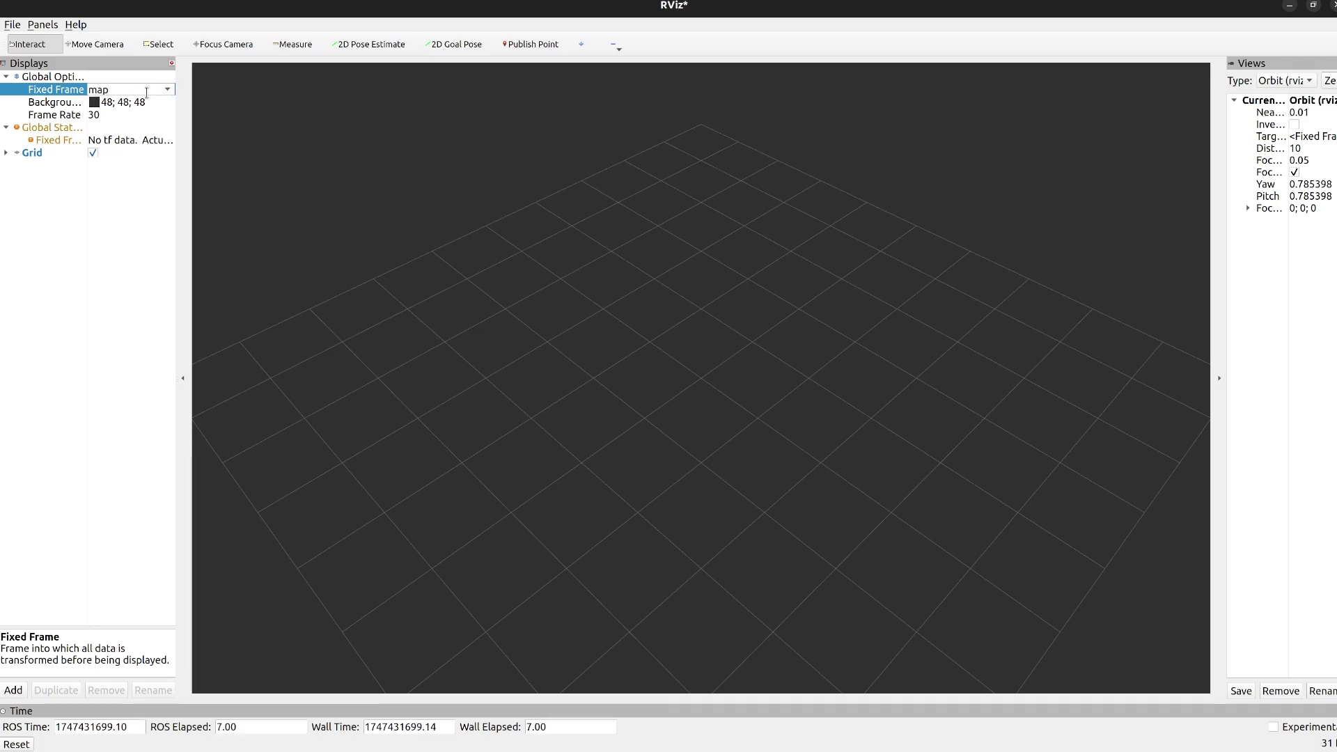
left_click(5, 153)
left_click(13, 690)
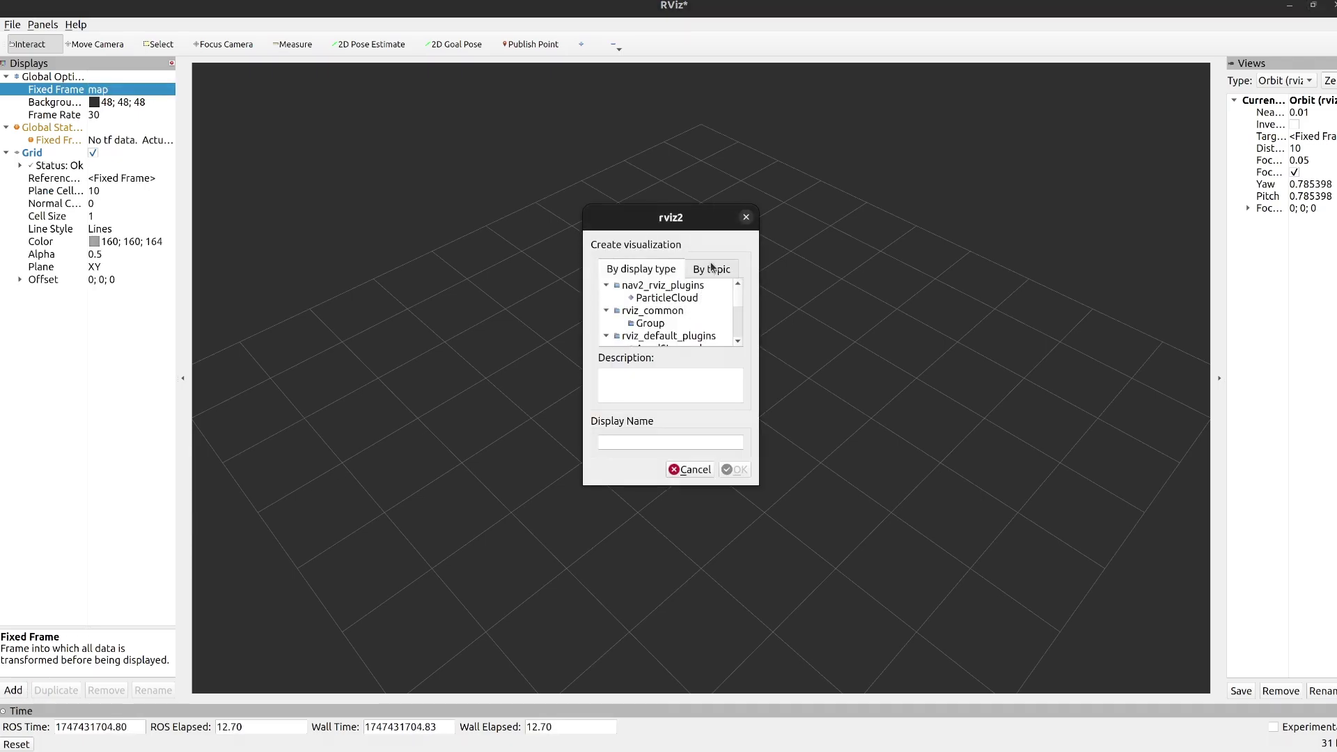
left_click(711, 268)
left_click(666, 297)
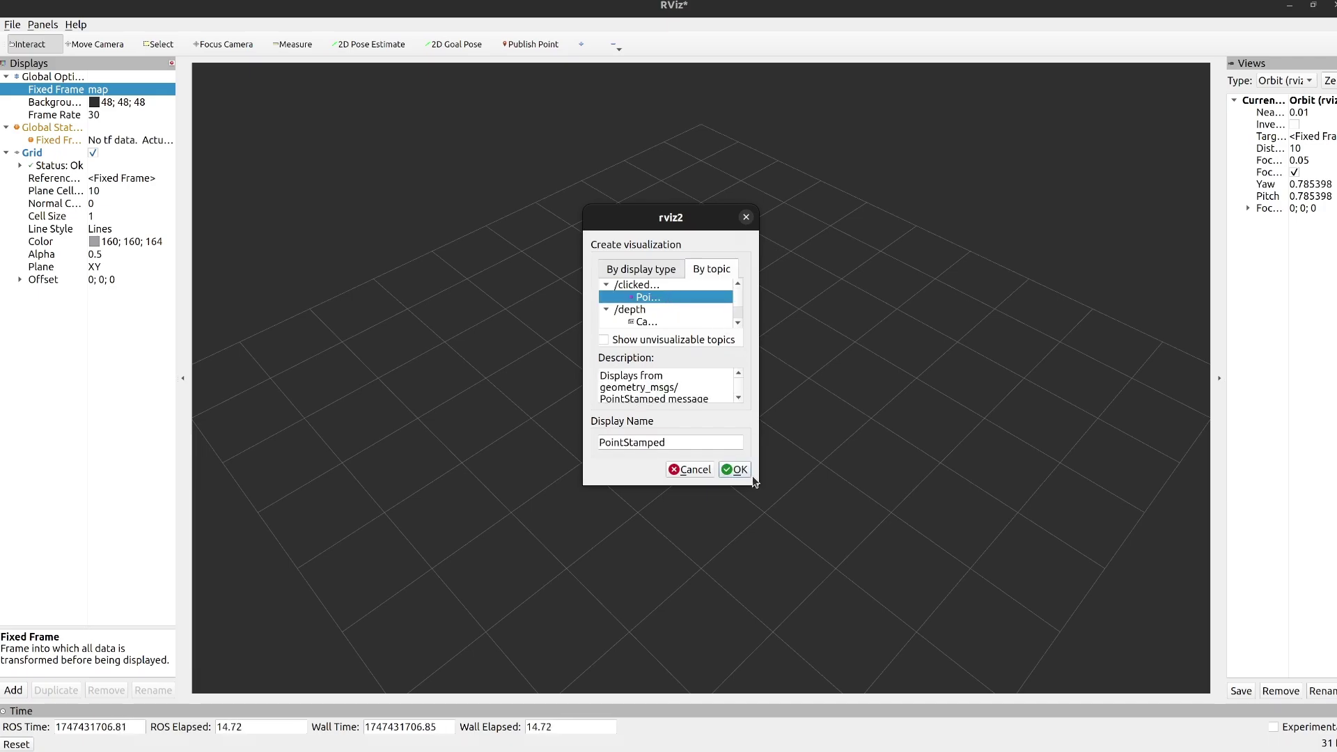
left_click_drag(755, 485, 969, 646)
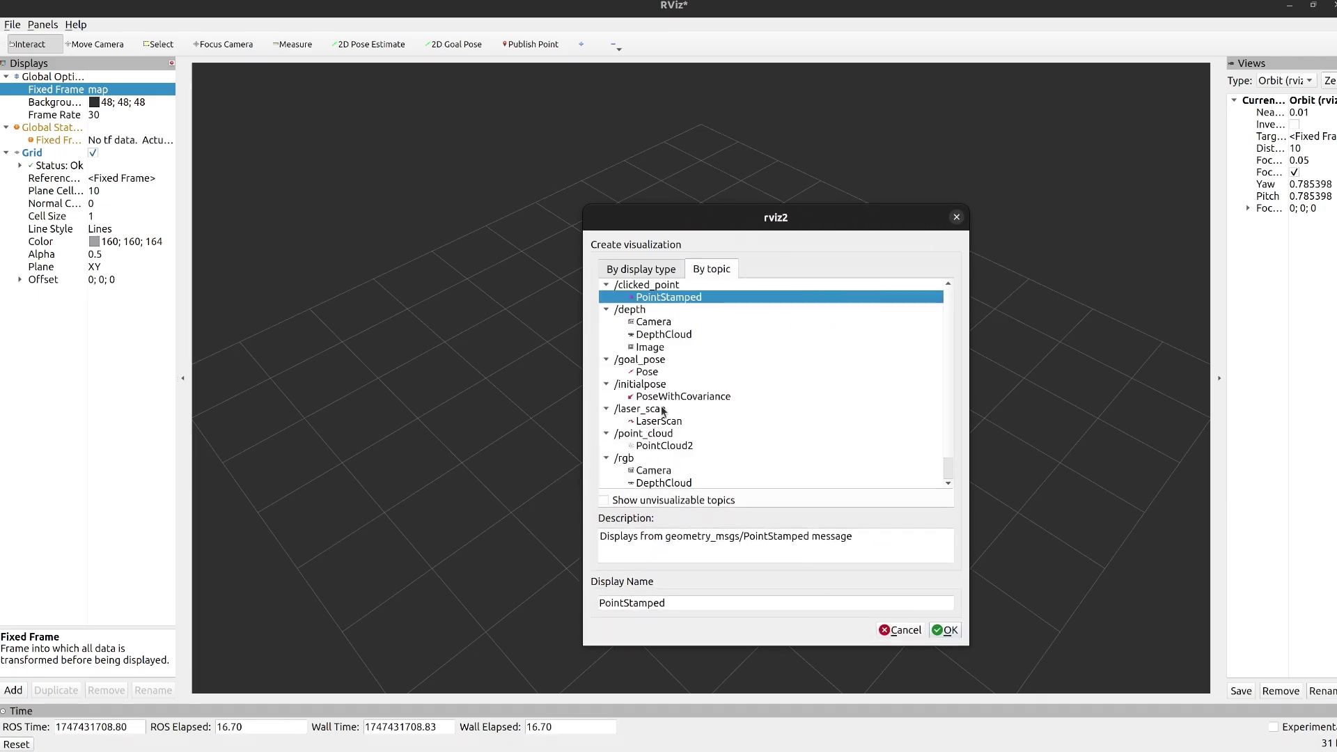
left_click(666, 449)
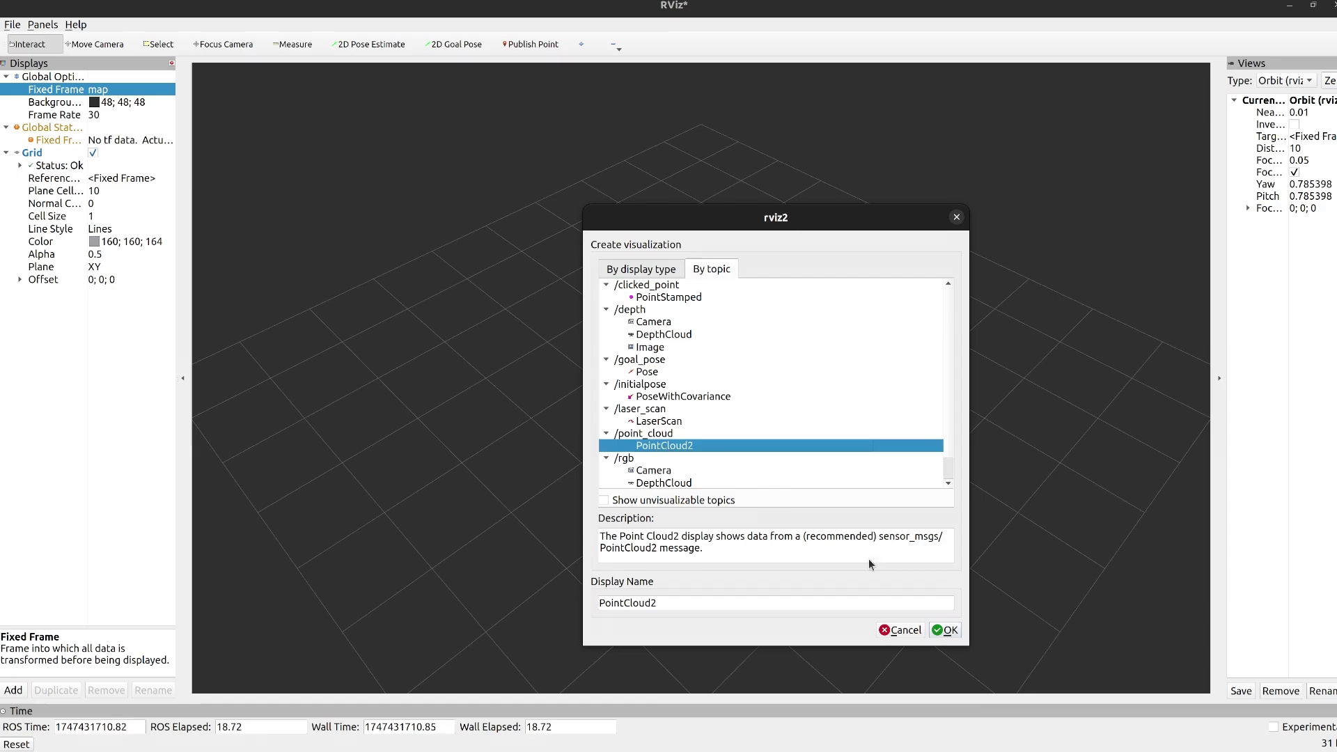
left_click(948, 630)
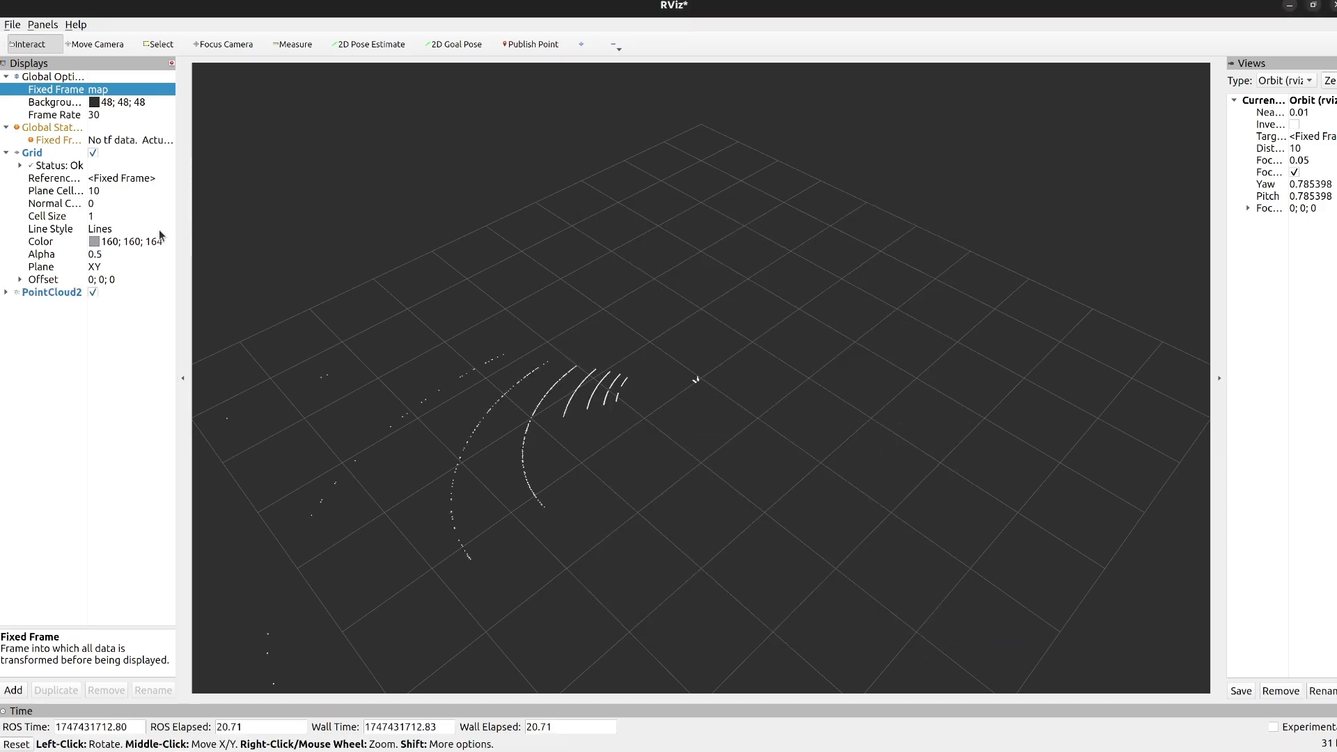
Render the point cloud as Spheres with a size of 0.1 m
left_click(140, 89)
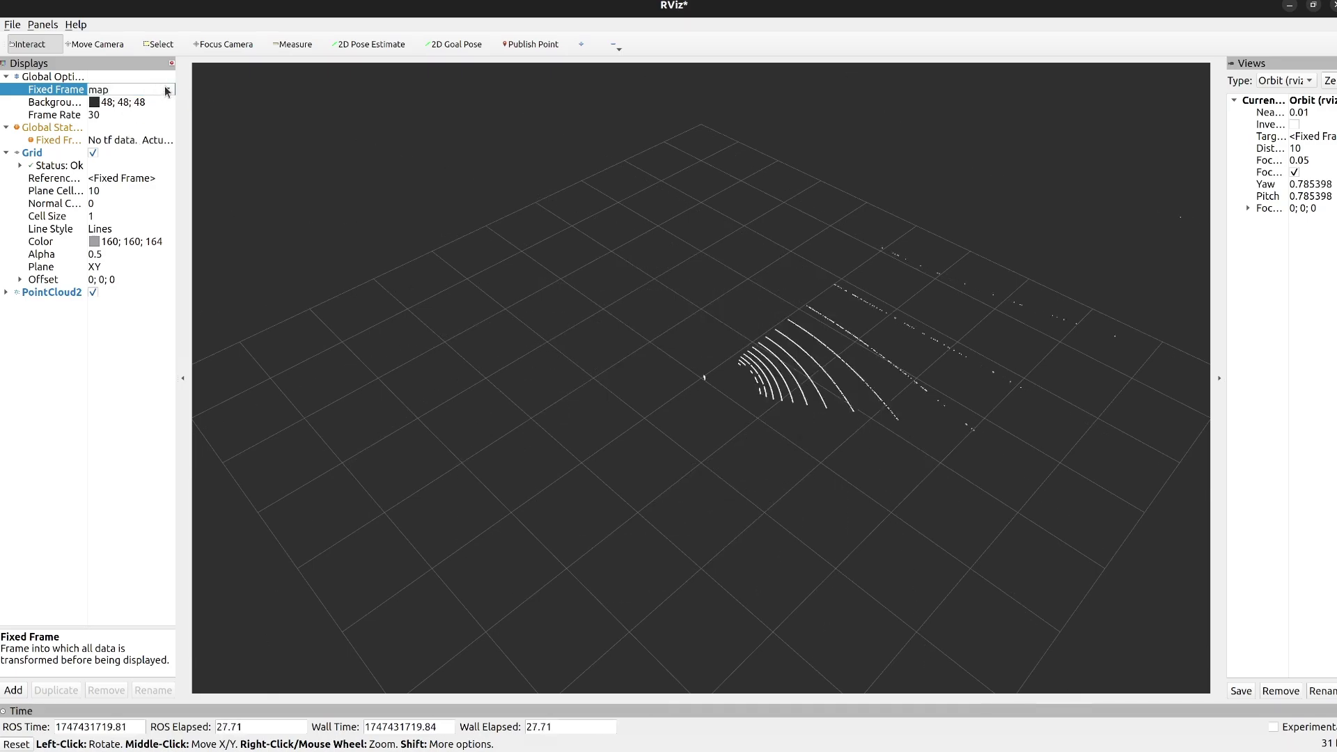
left_click(7, 291)
left_click(110, 357)
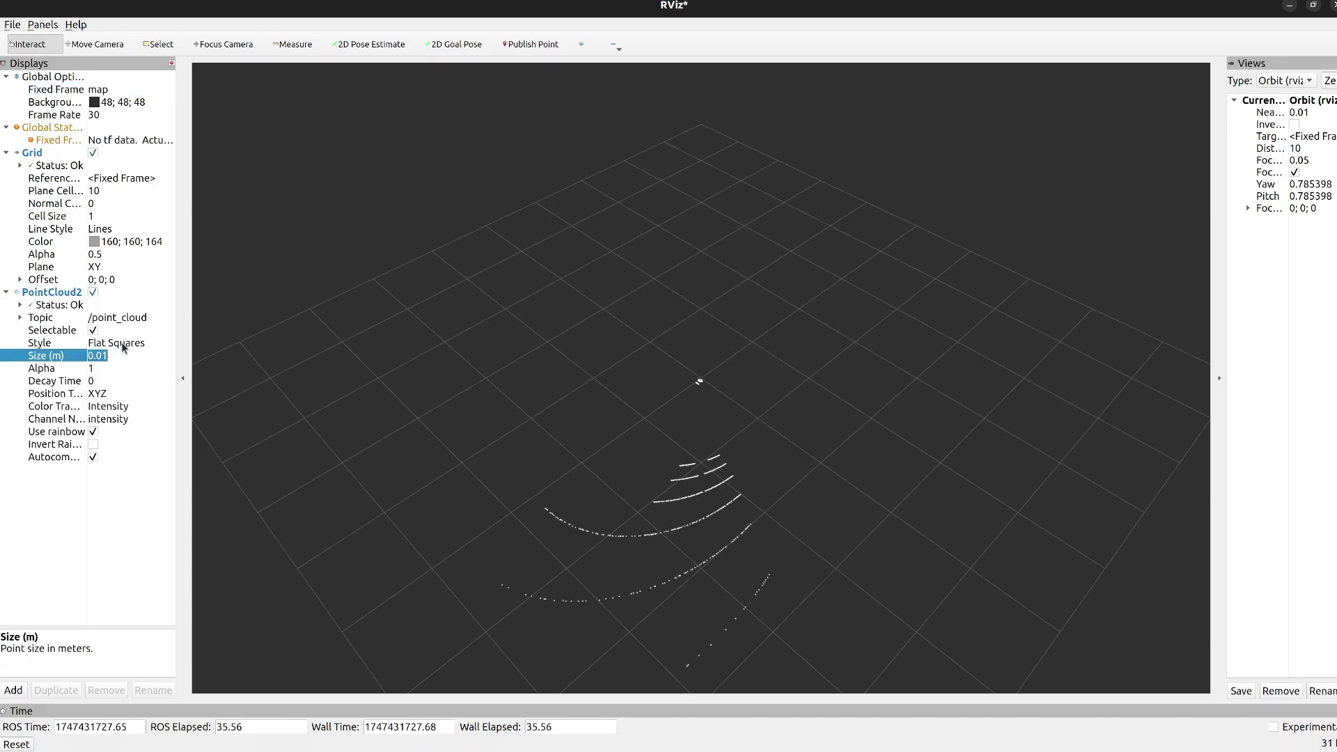
left_click(128, 344)
left_click(137, 345)
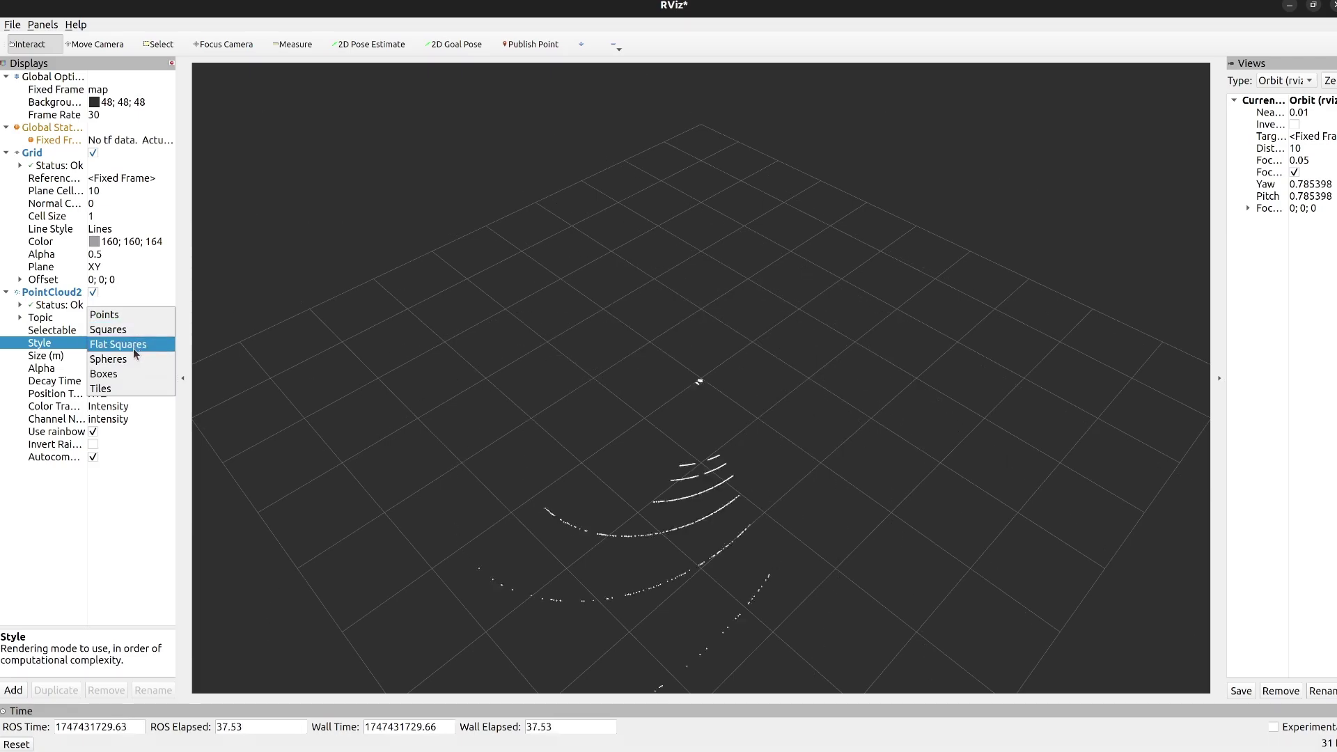
left_click(129, 358)
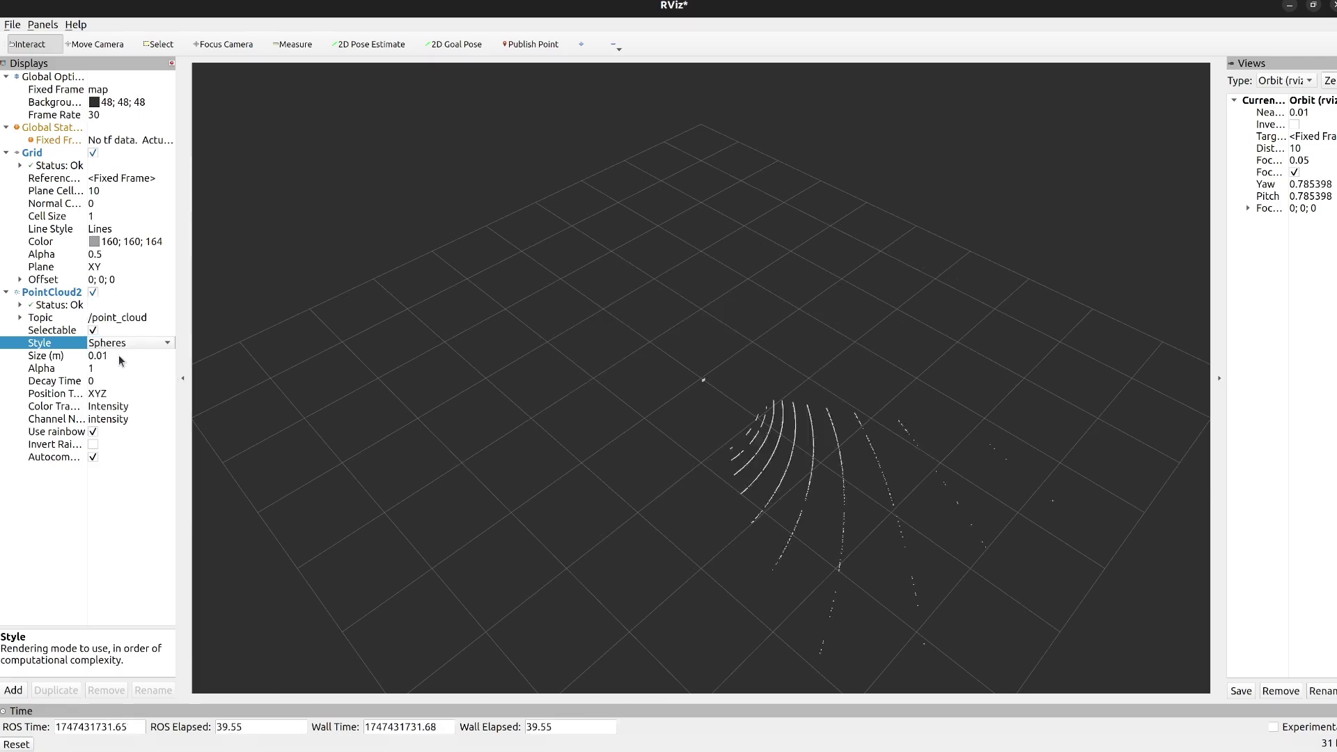
double_click(119, 355)
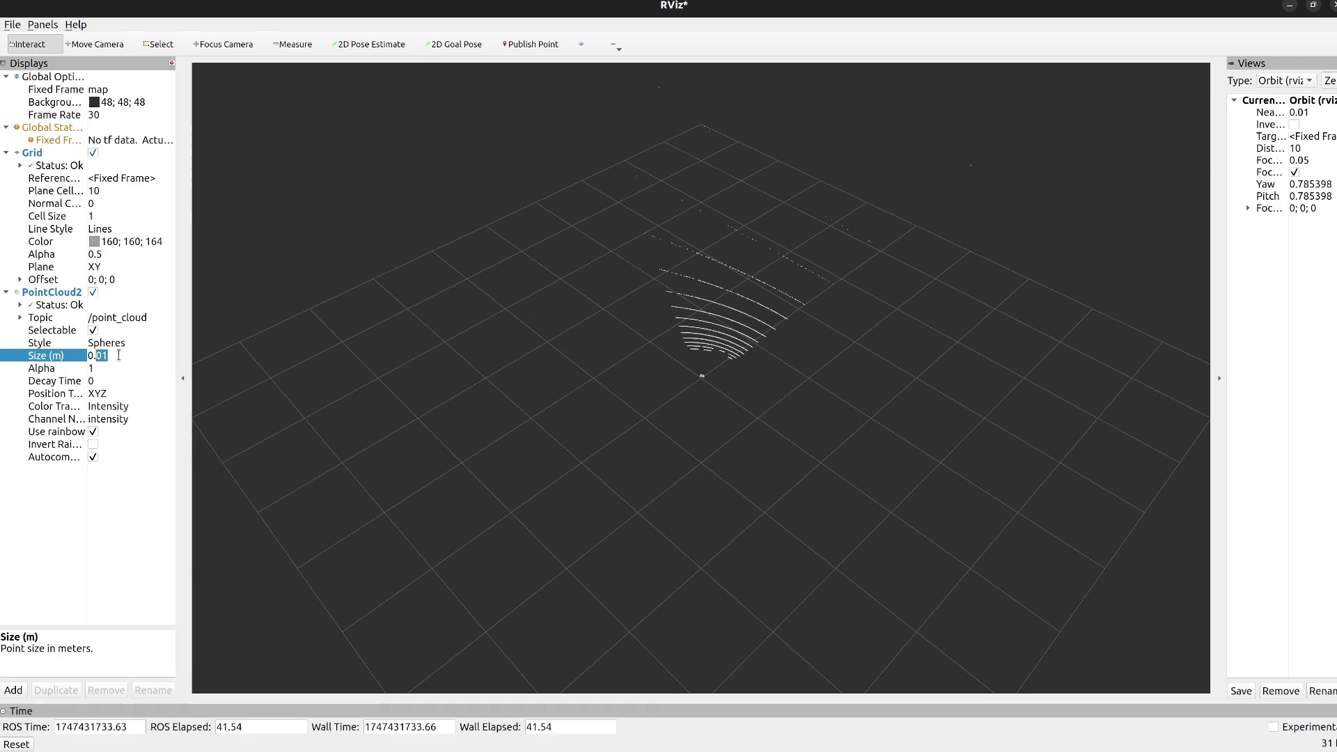
key("BackSpace")
key("BackSpace")
type("1")
key("Return")
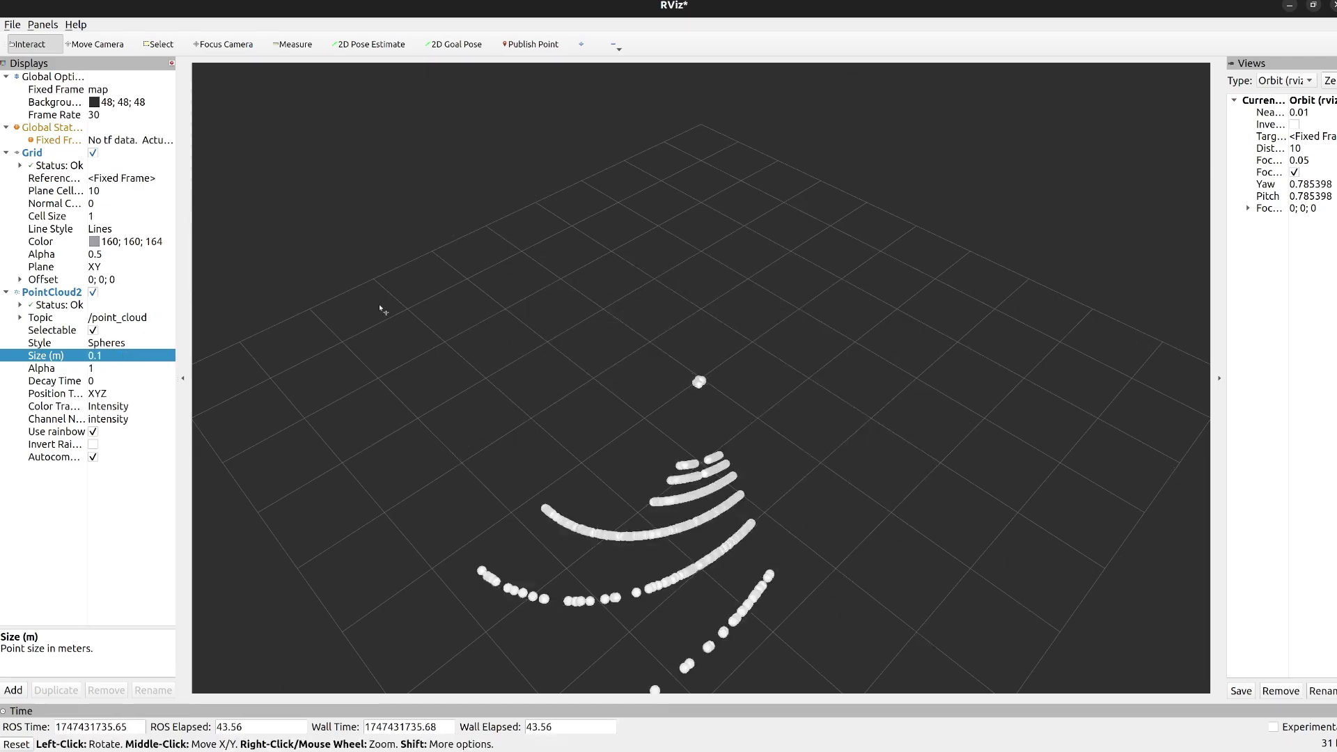
scroll(501, 416, "up", 2)
scroll(501, 415, "down", 8)
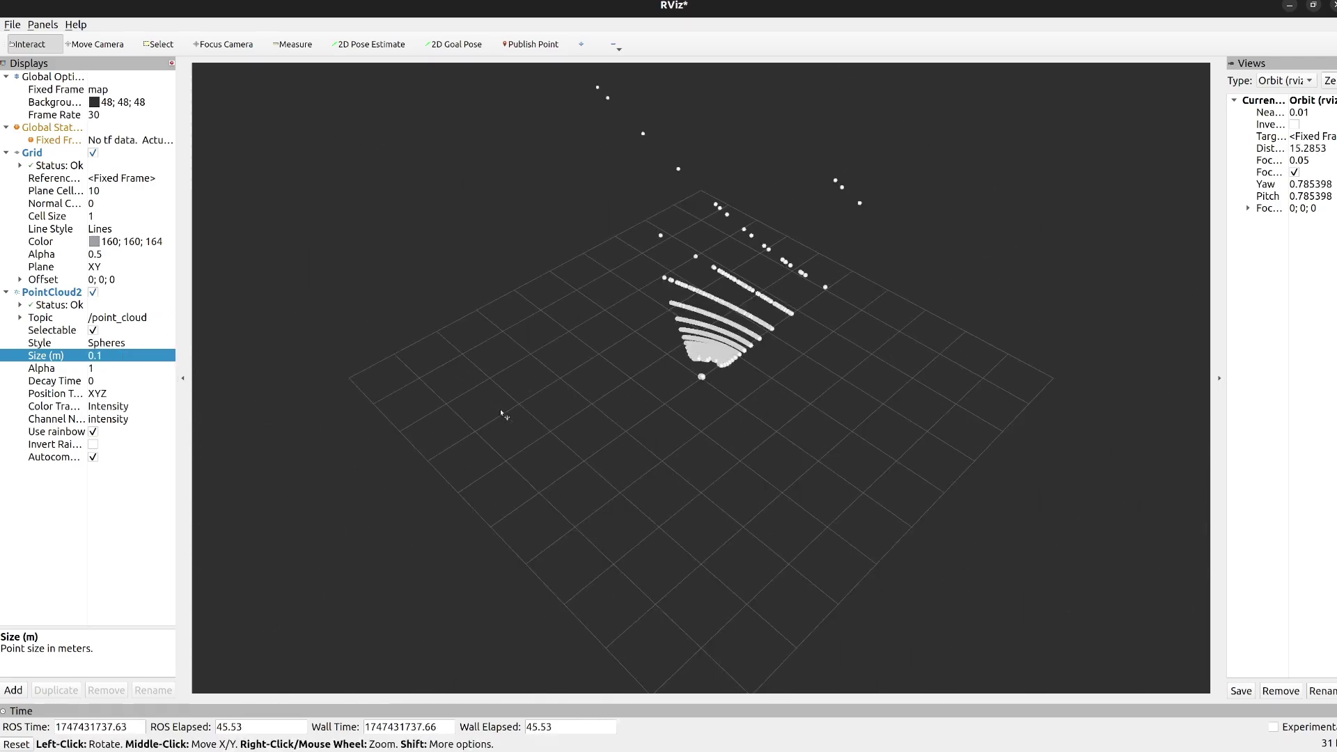
scroll(501, 416, "up", 4)
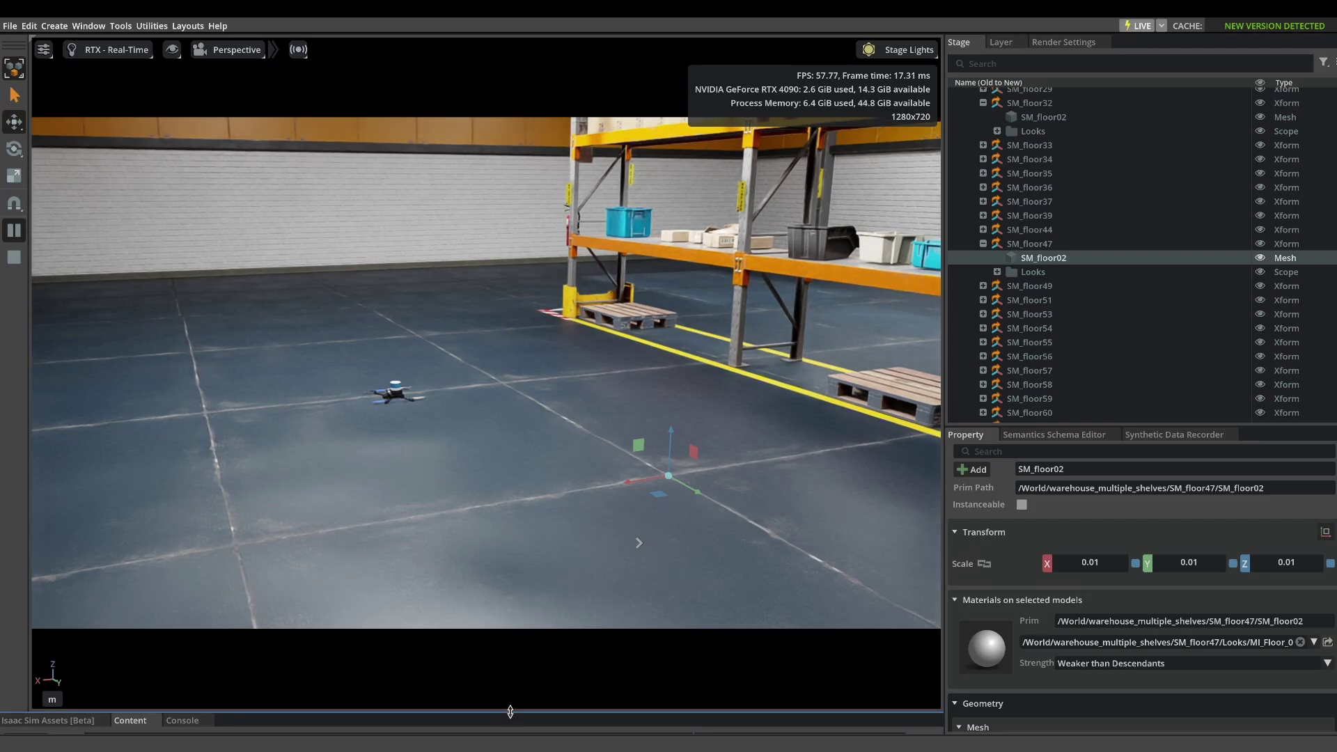
Browse ENVIRONMENTS in Isaac Sim Assets, then open the warehouse drone stage via File
left_click_drag(508, 710, 418, 438)
left_click(78, 428)
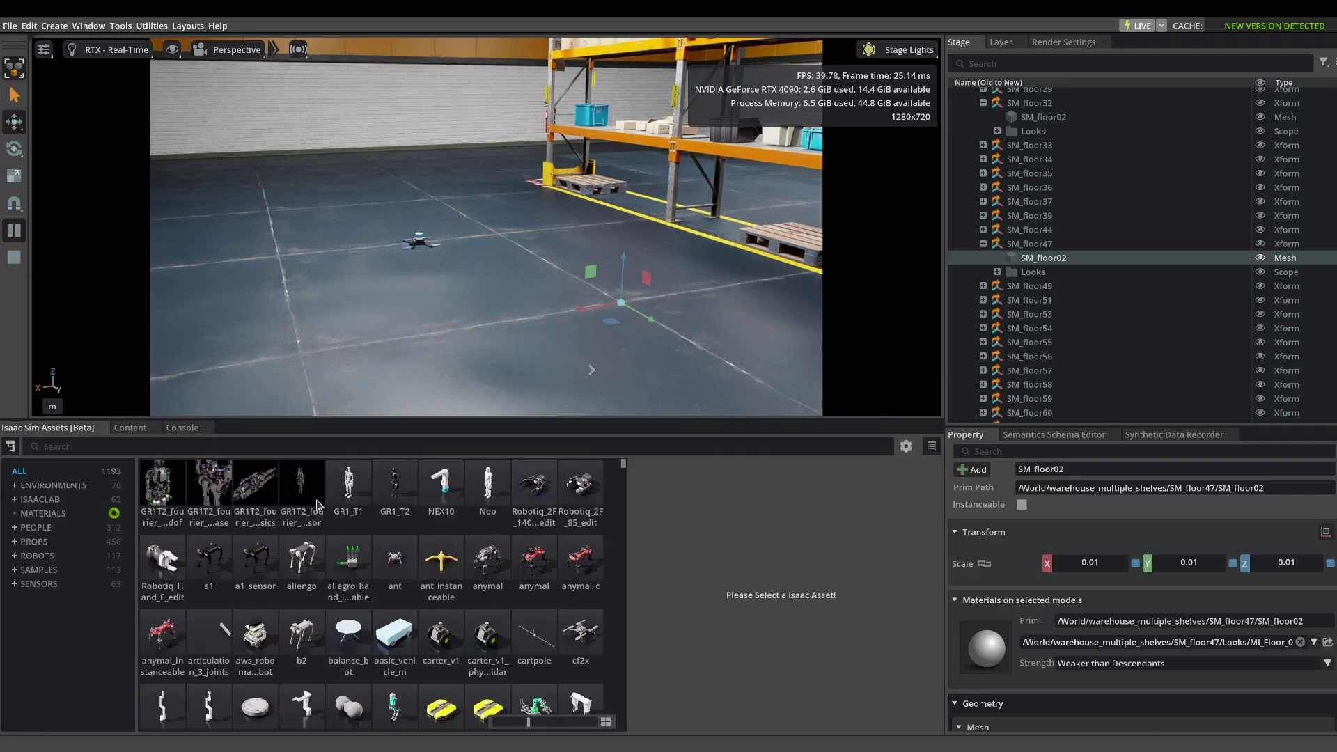
left_click(75, 488)
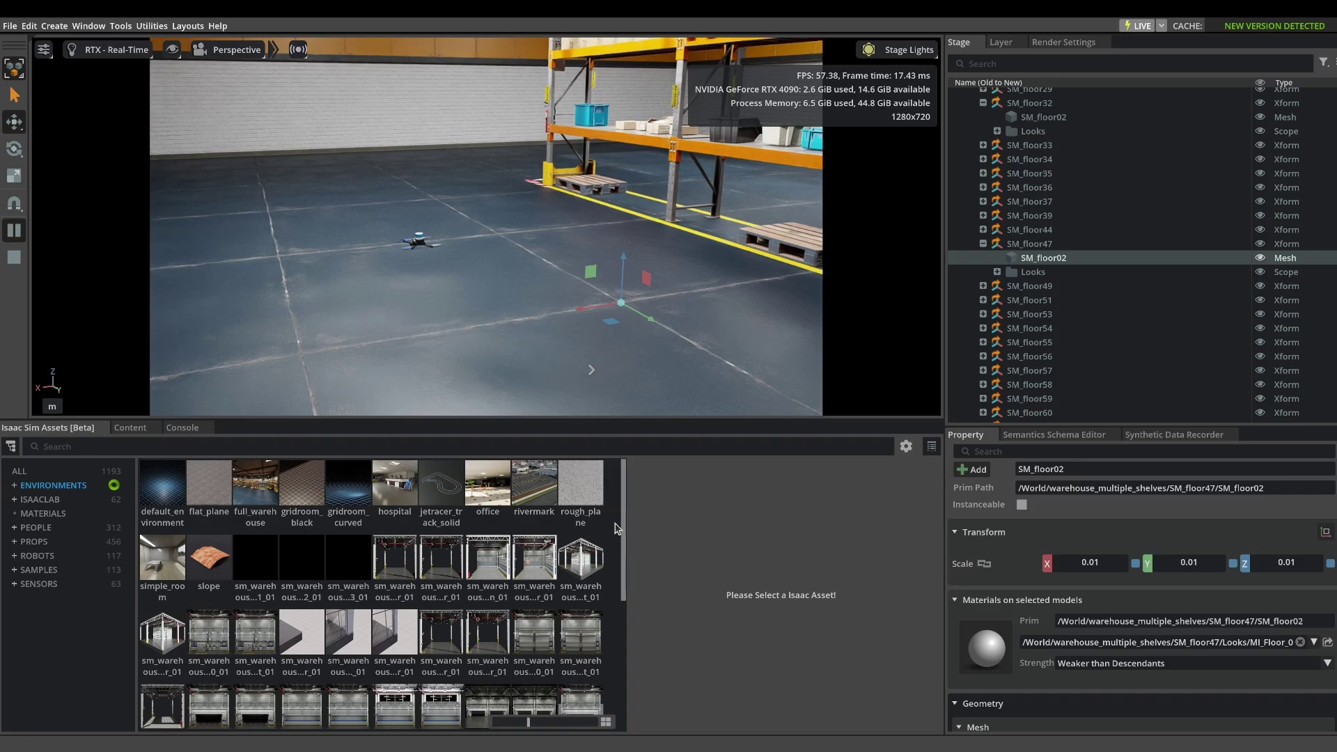
left_click_drag(625, 521, 898, 527)
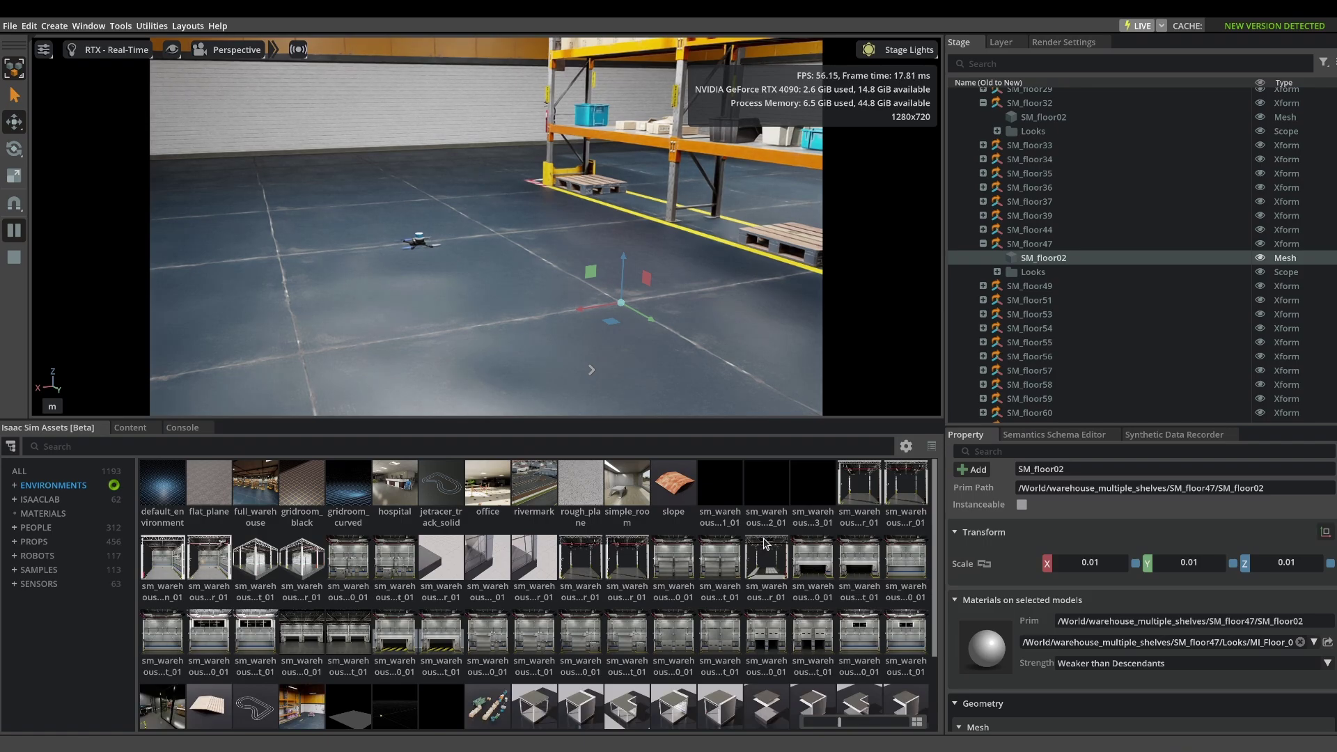
left_click(11, 26)
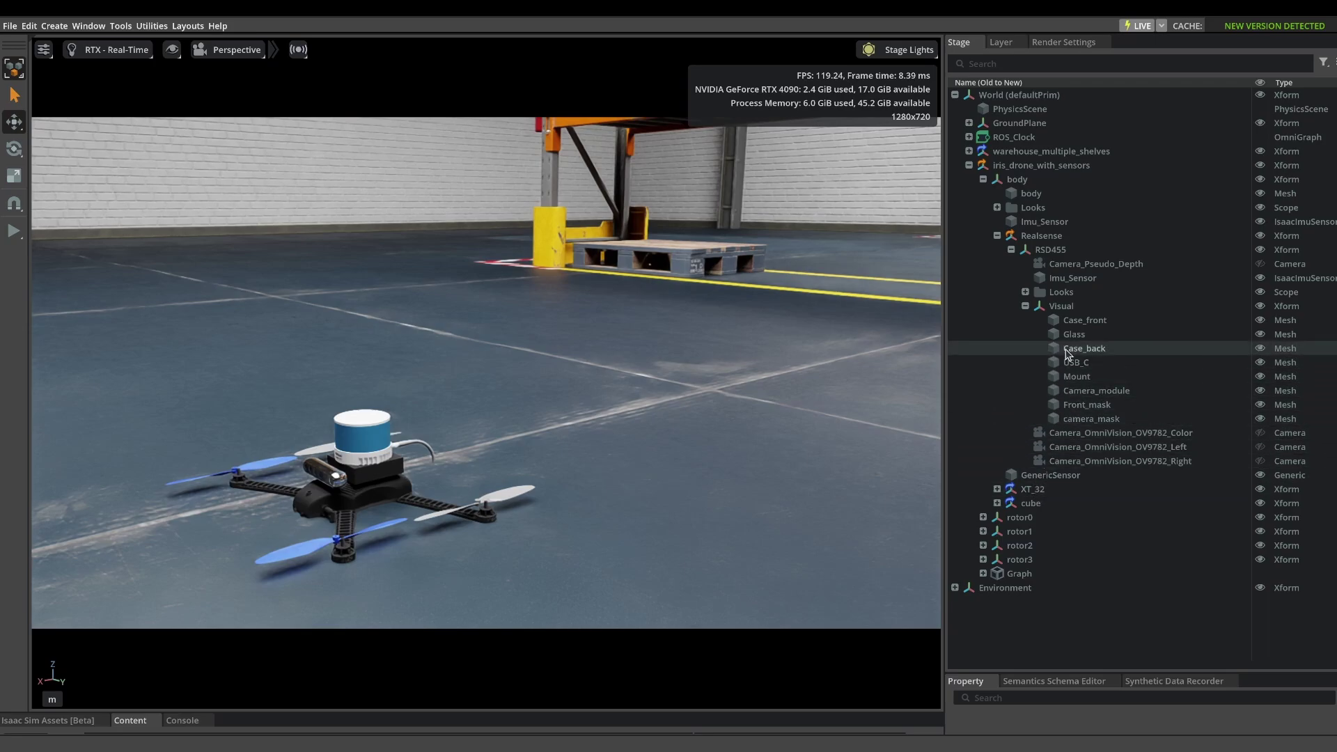
Enable Rigid Body on the RSD455 camera with gravity left active
left_click(1061, 252)
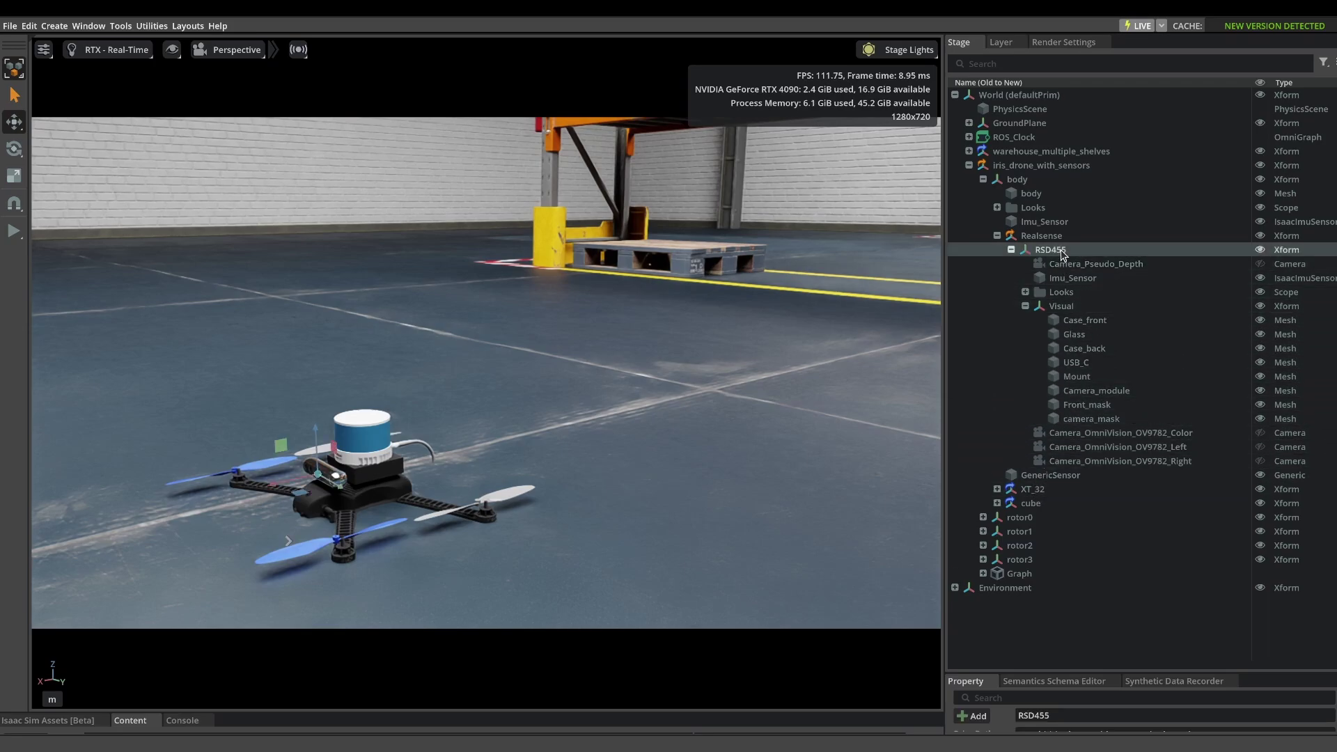
left_click_drag(1054, 672, 1055, 106)
scroll(1037, 511, "down", 3)
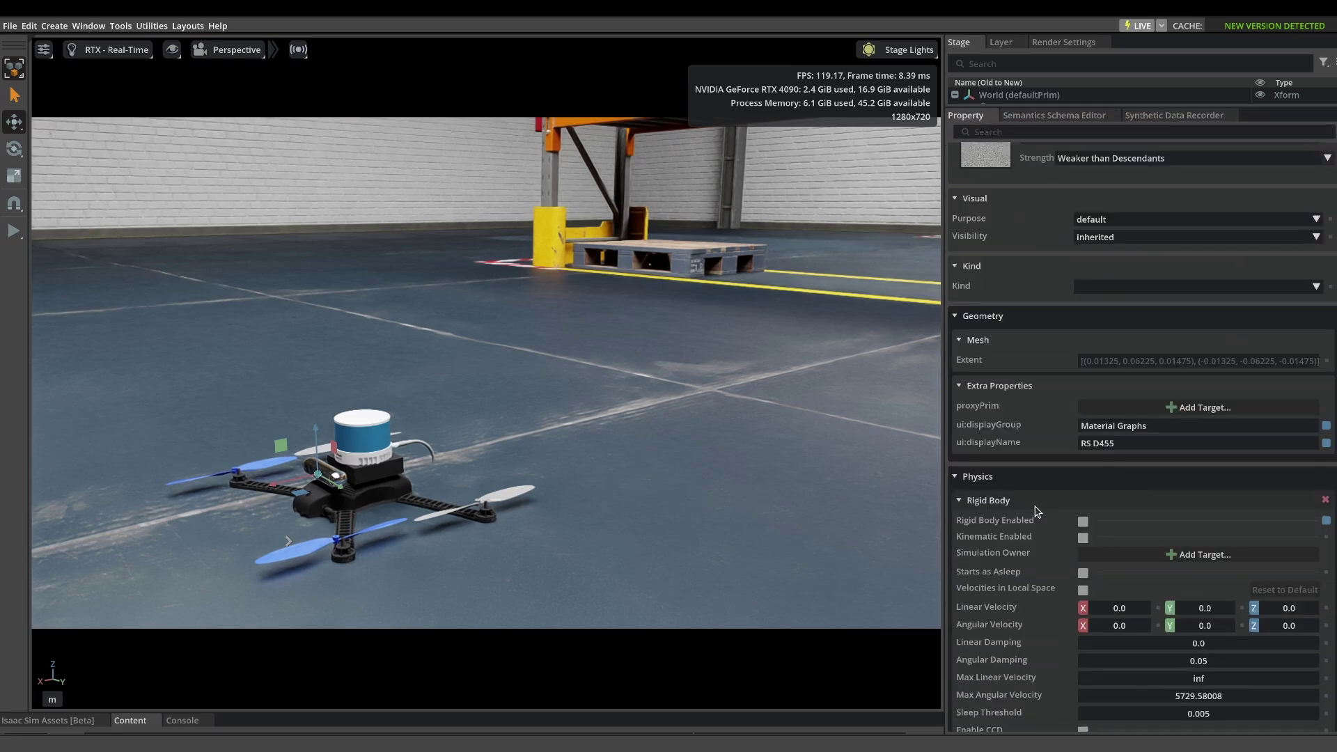
scroll(1038, 512, "down", 4)
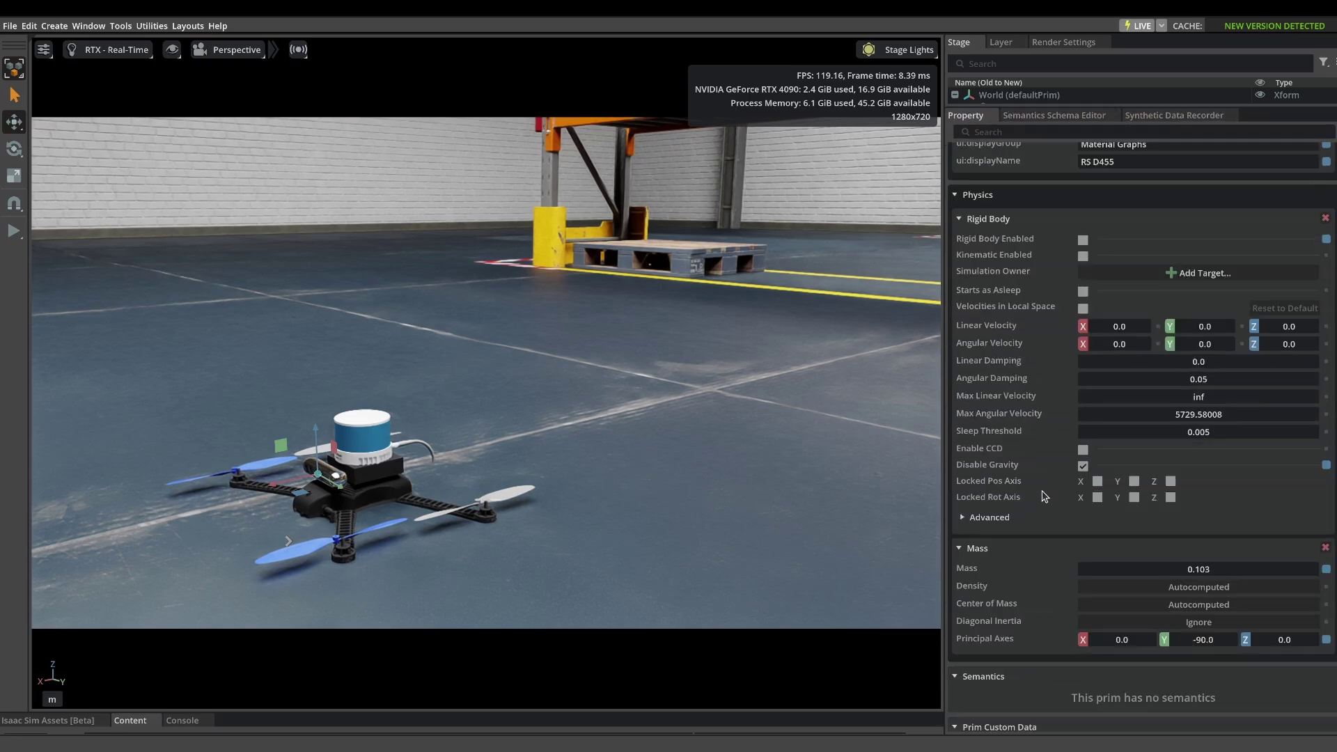
left_click(1082, 466)
left_click(1083, 465)
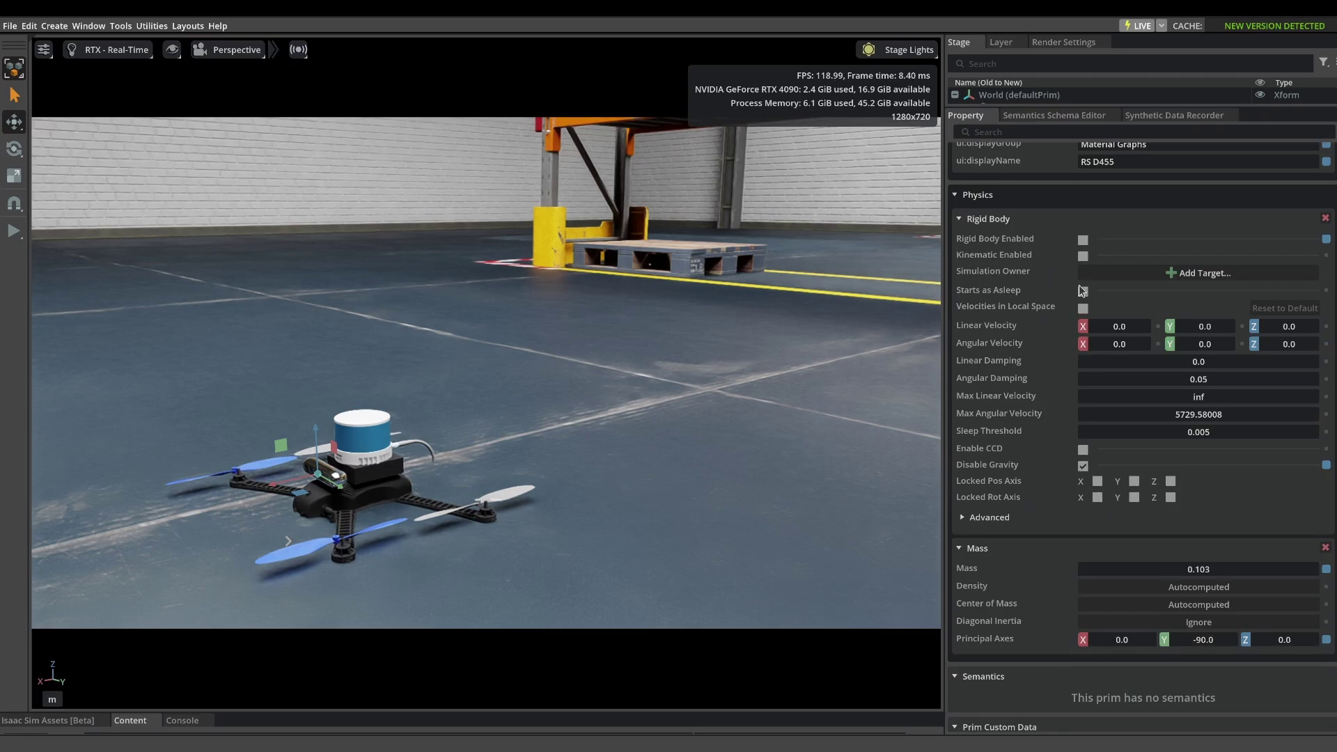
left_click(1082, 241)
Play and stop the simulation once to test the RSD455 physics
left_click(13, 232)
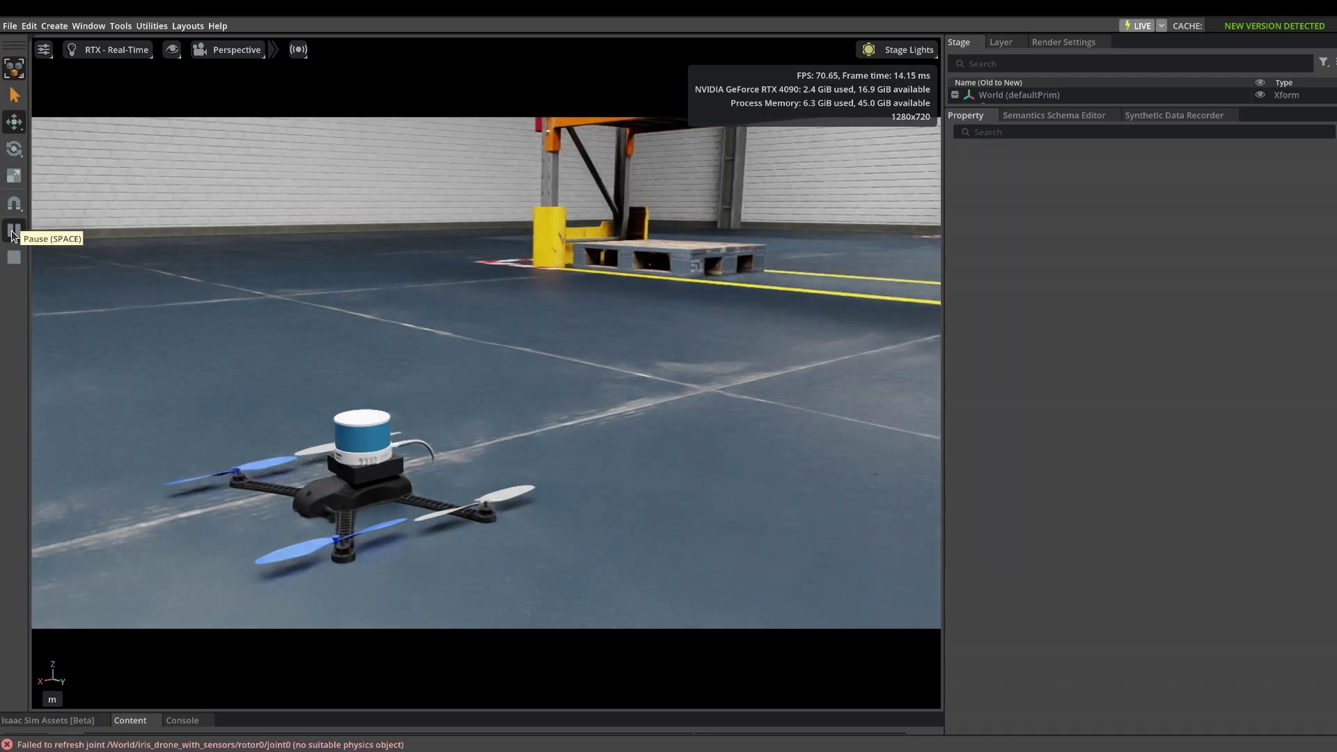
left_click(14, 257)
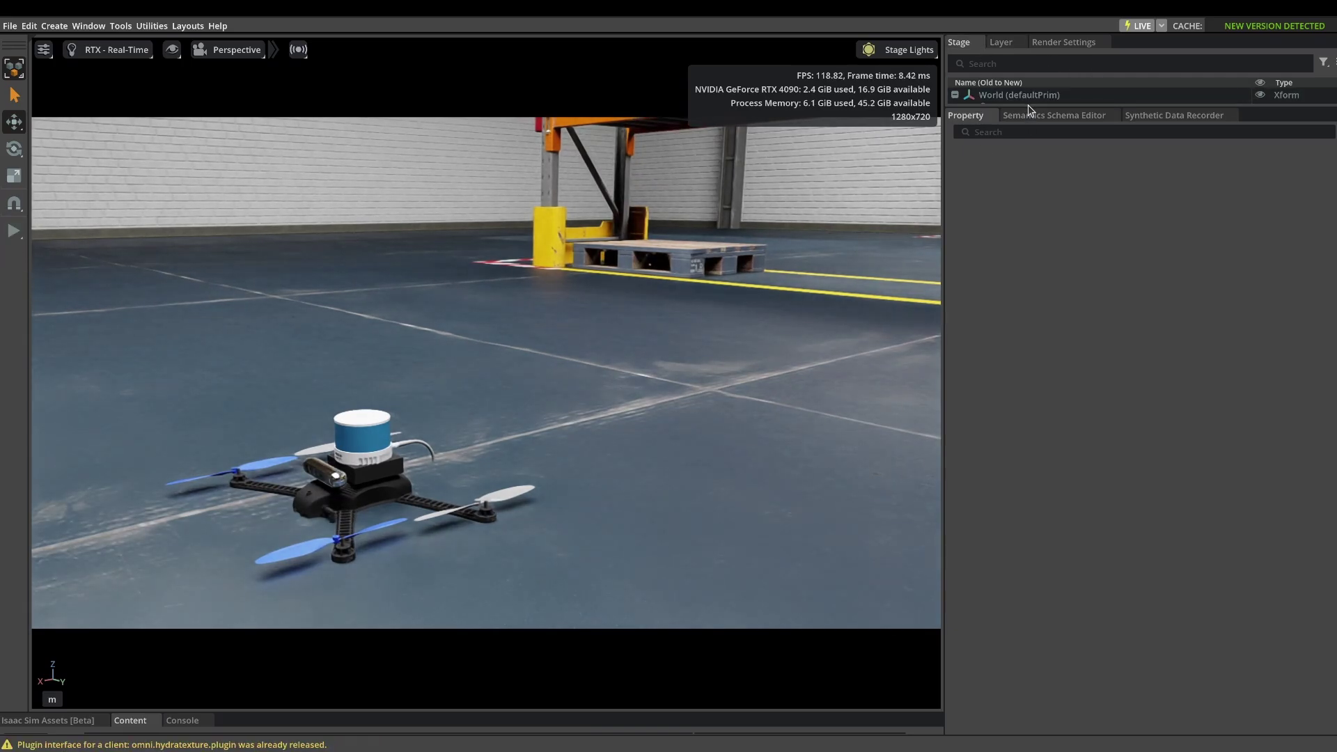
left_click_drag(1029, 105, 1032, 426)
Turn on Disable Gravity for the RSD455 camera
left_click(1050, 249)
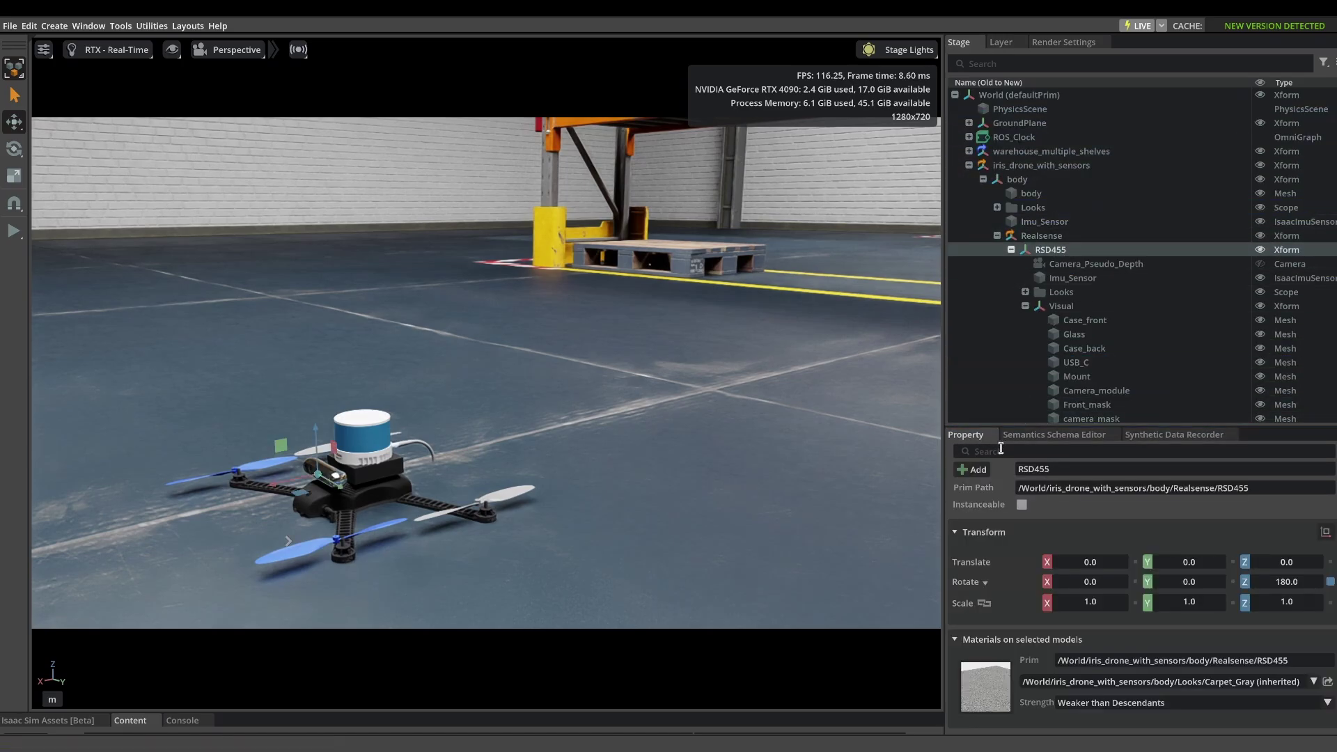
scroll(1051, 536, "down", 15)
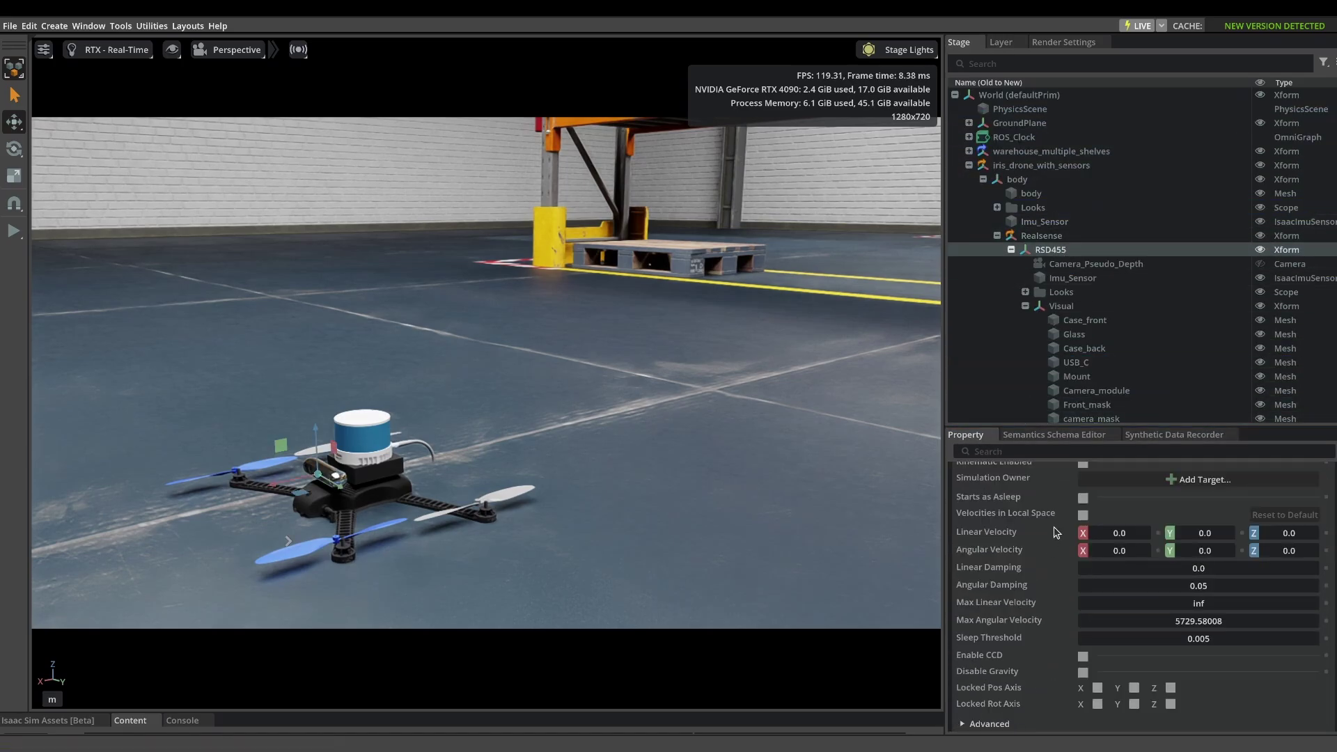
scroll(1056, 529, "up", 2)
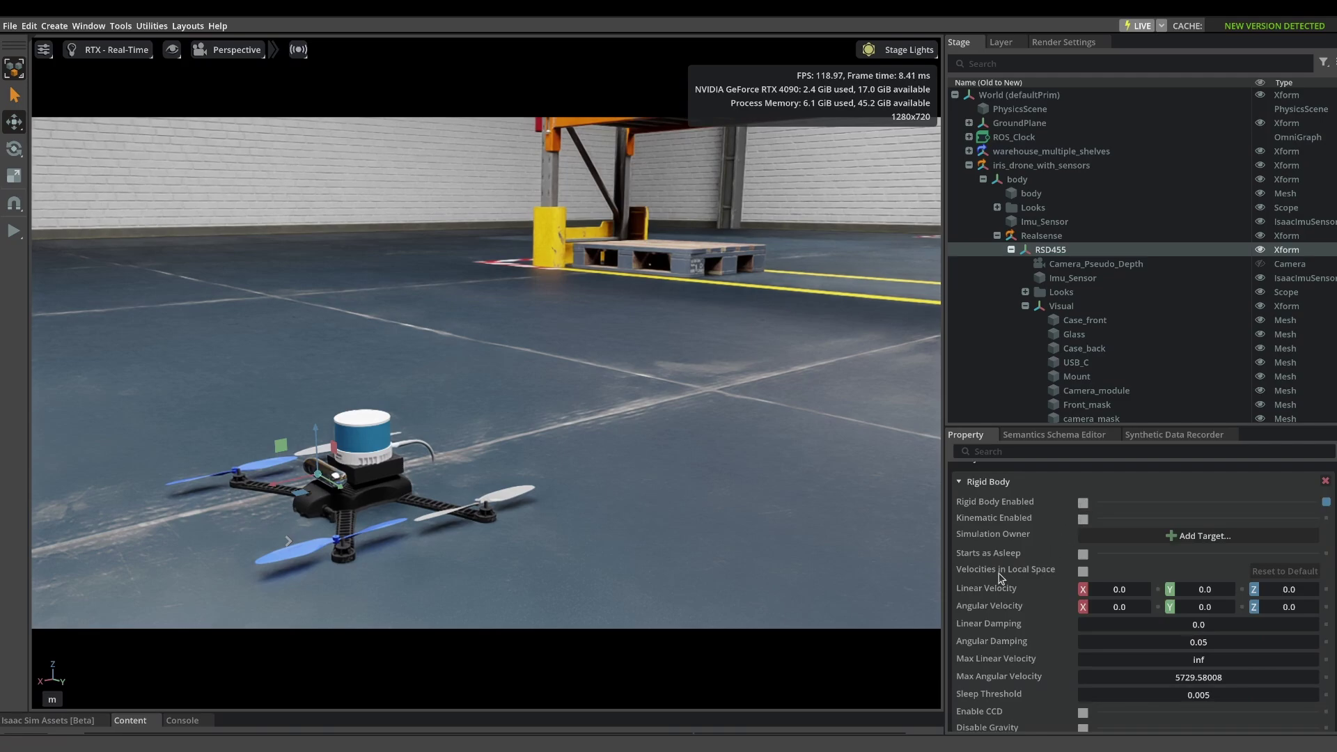
scroll(1041, 607, "down", 3)
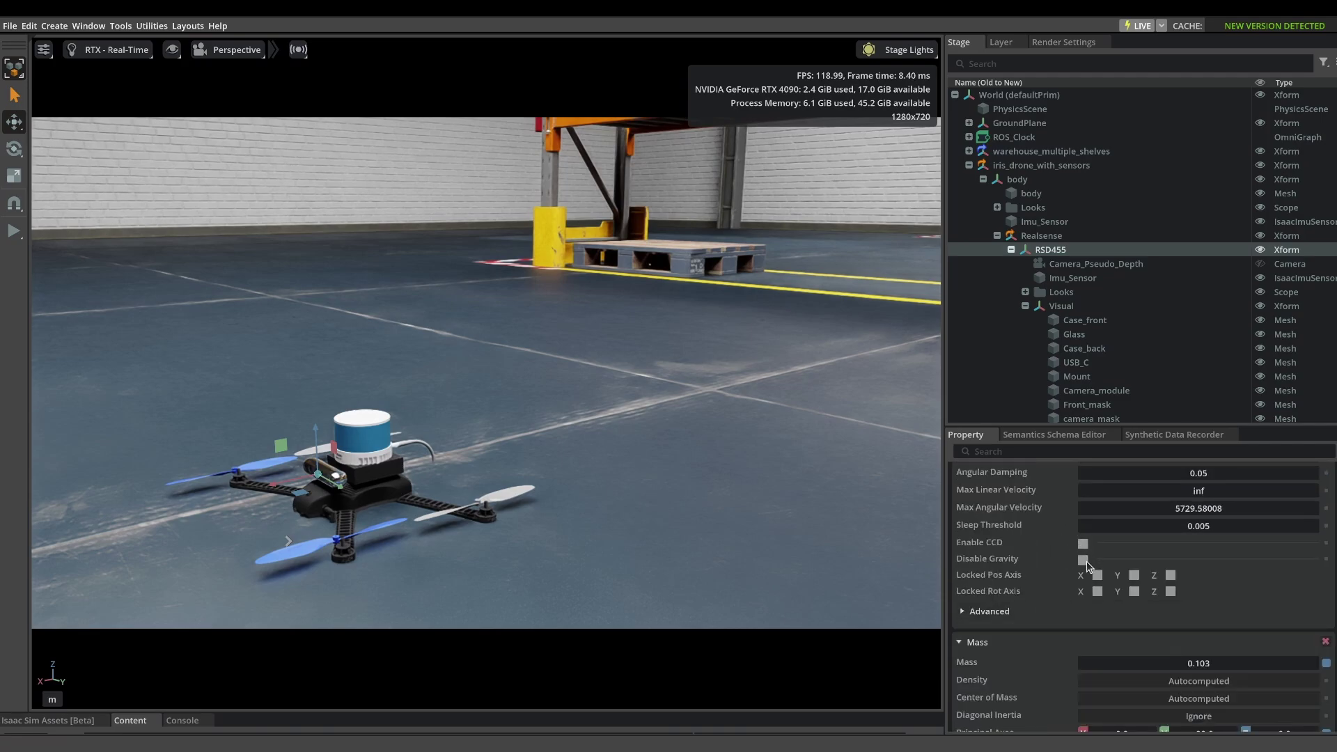
left_click(1084, 561)
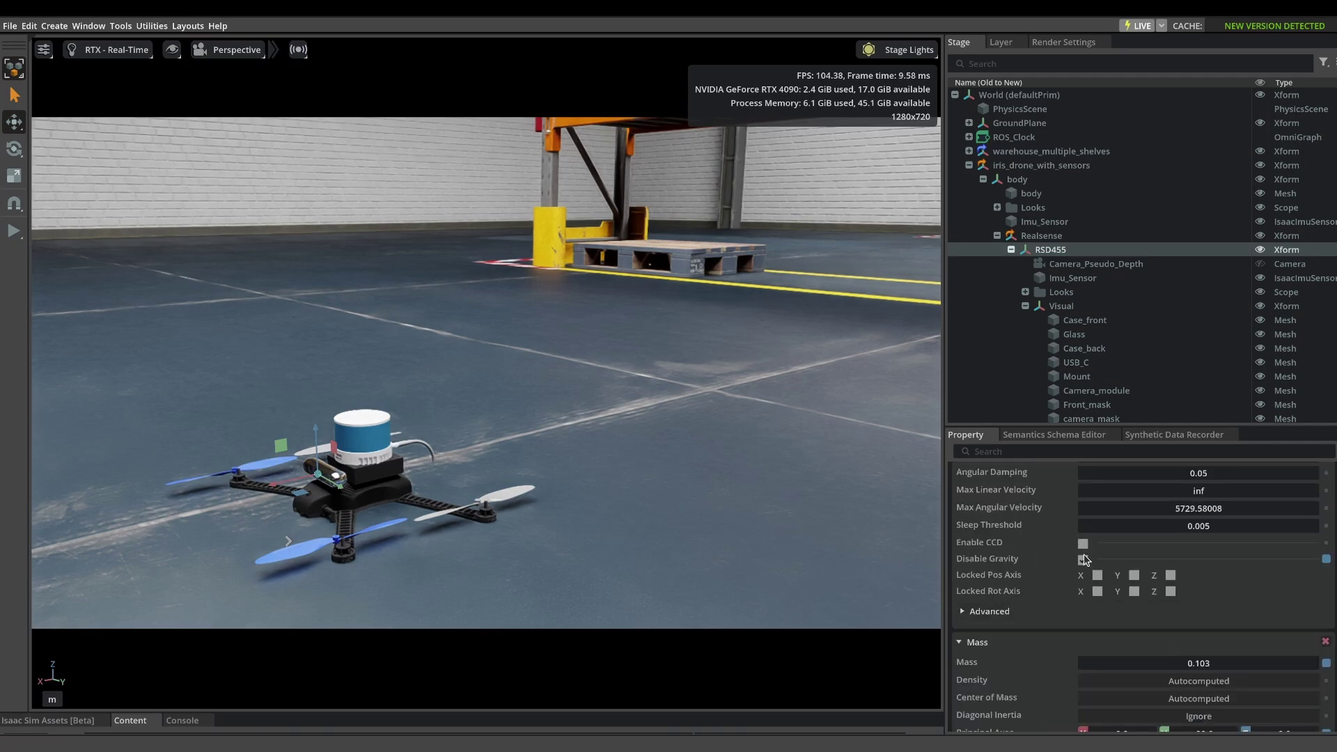
Turn off Disable Gravity on the iris drone body and start the simulation
left_click(1040, 167)
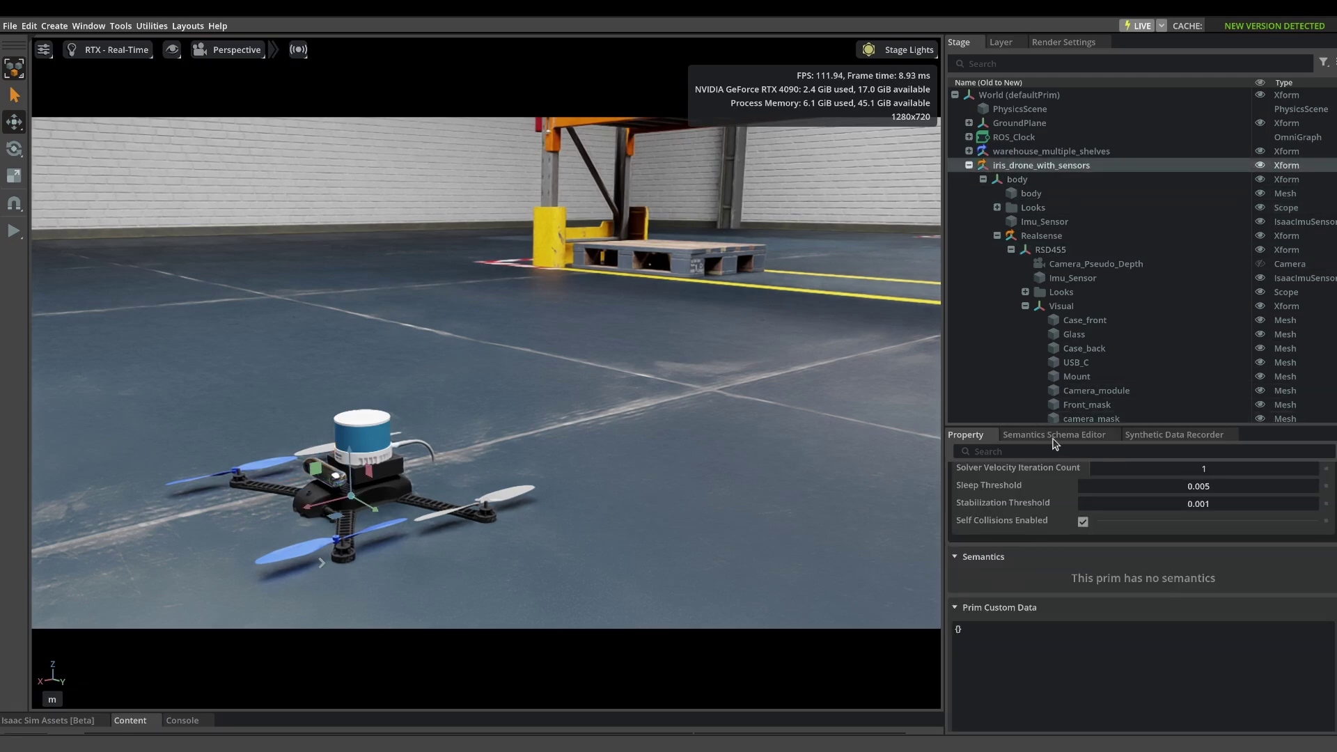
scroll(1034, 543, "up", 5)
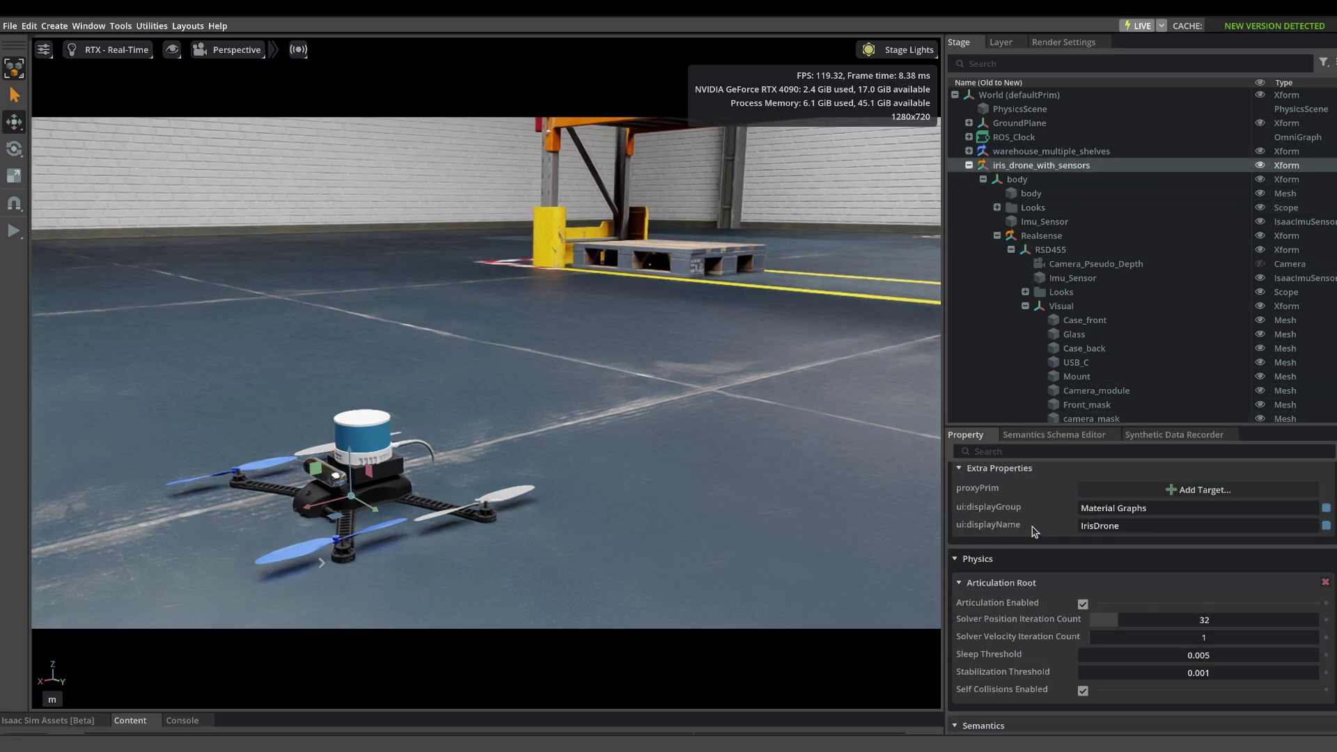
left_click(1024, 179)
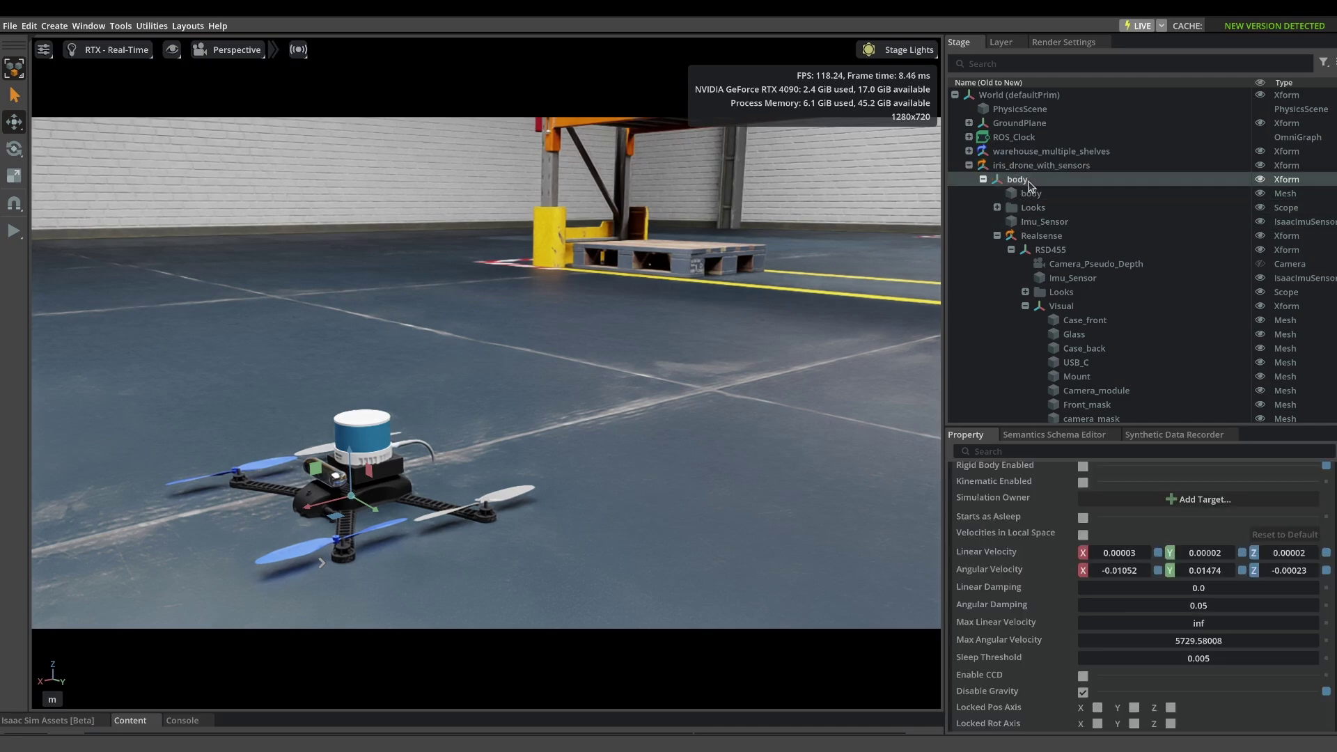
scroll(1060, 496, "up", 1)
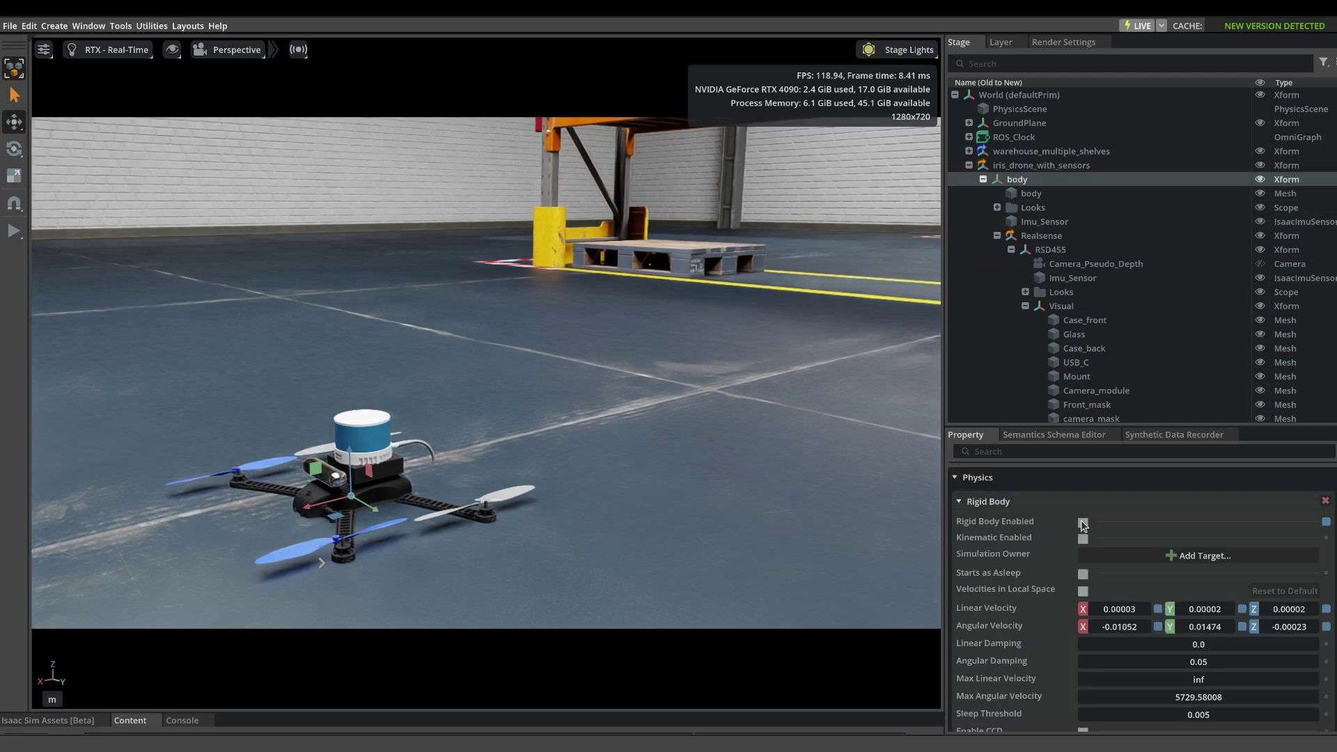
scroll(1056, 605, "down", 2)
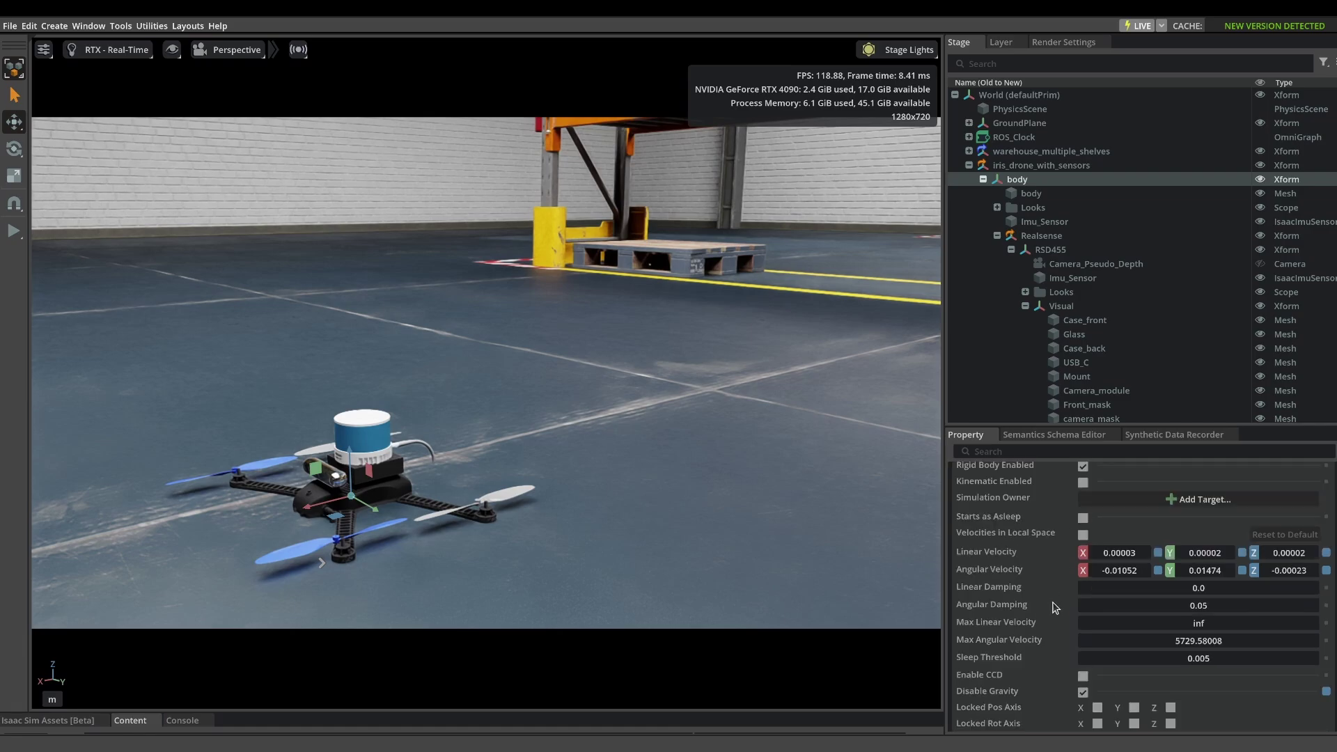
left_click(1082, 635)
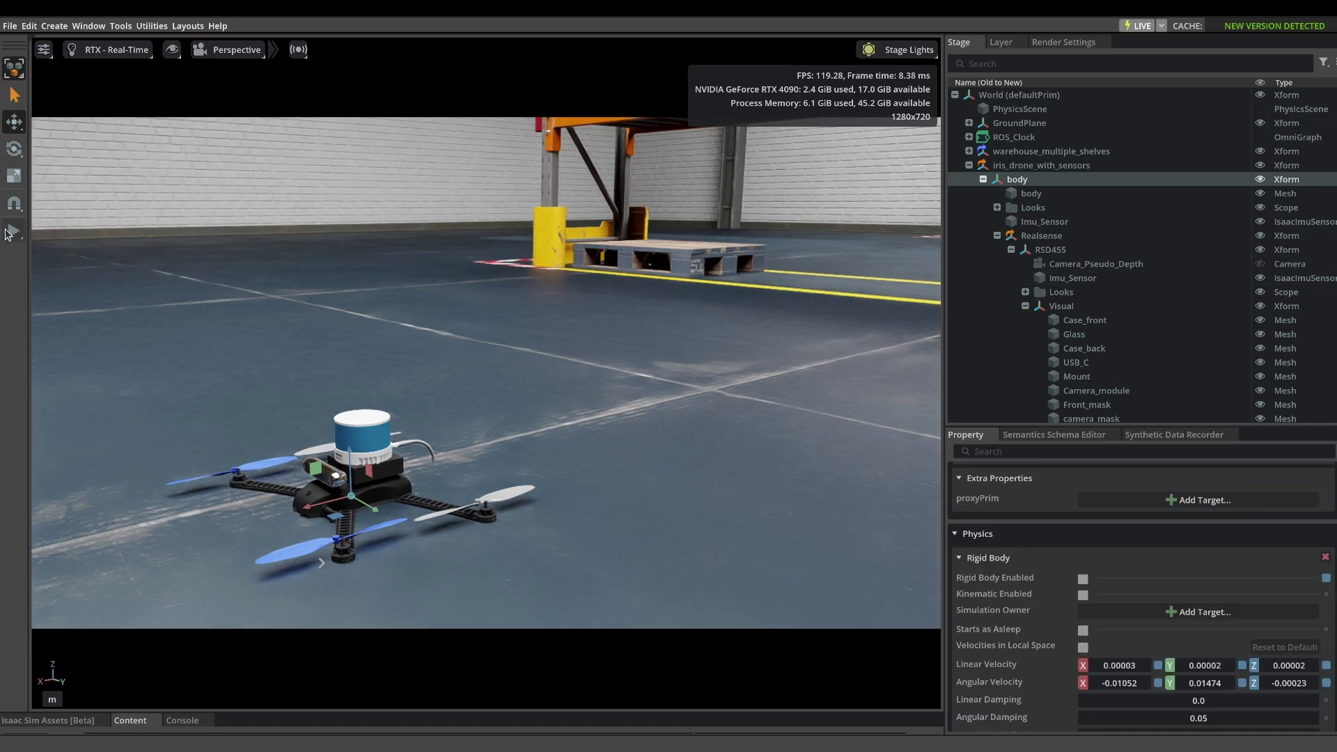
left_click(14, 233)
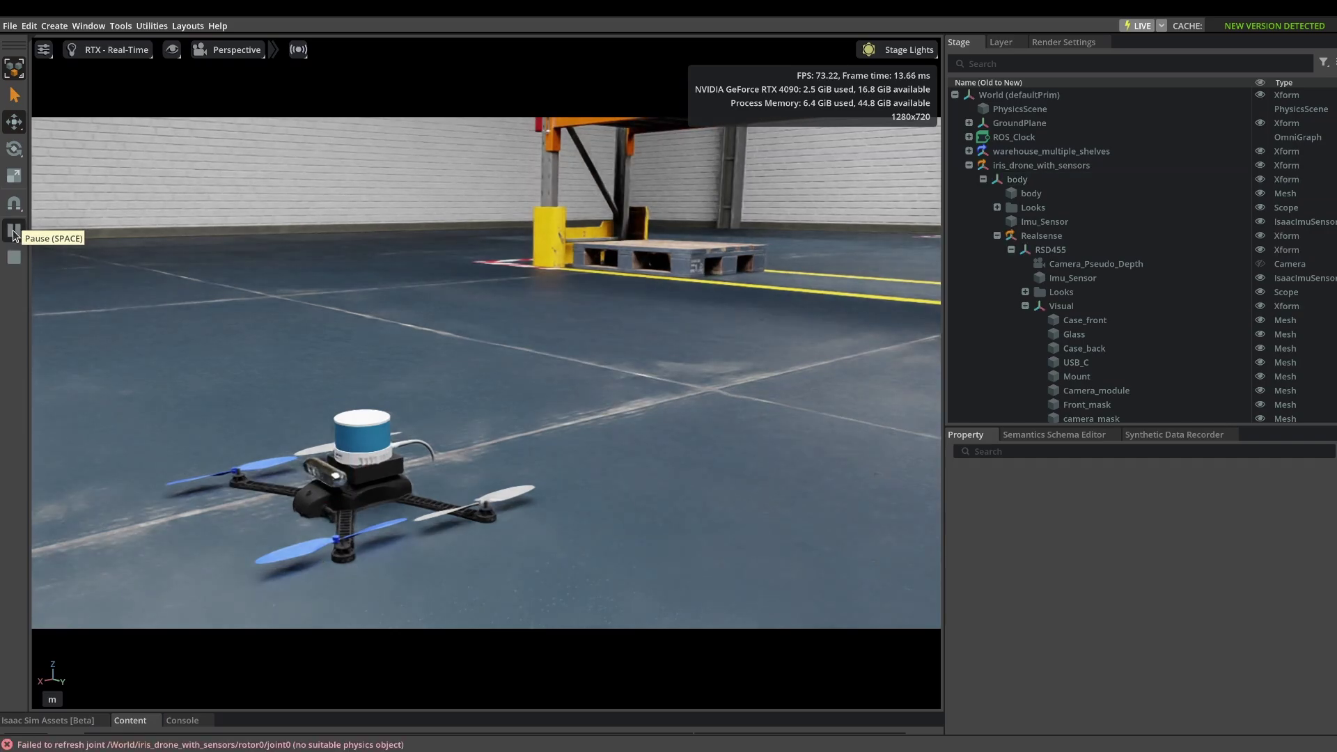
Relaunch rviz2 in the terminal by rerunning the previous command
key("alt+Tab")
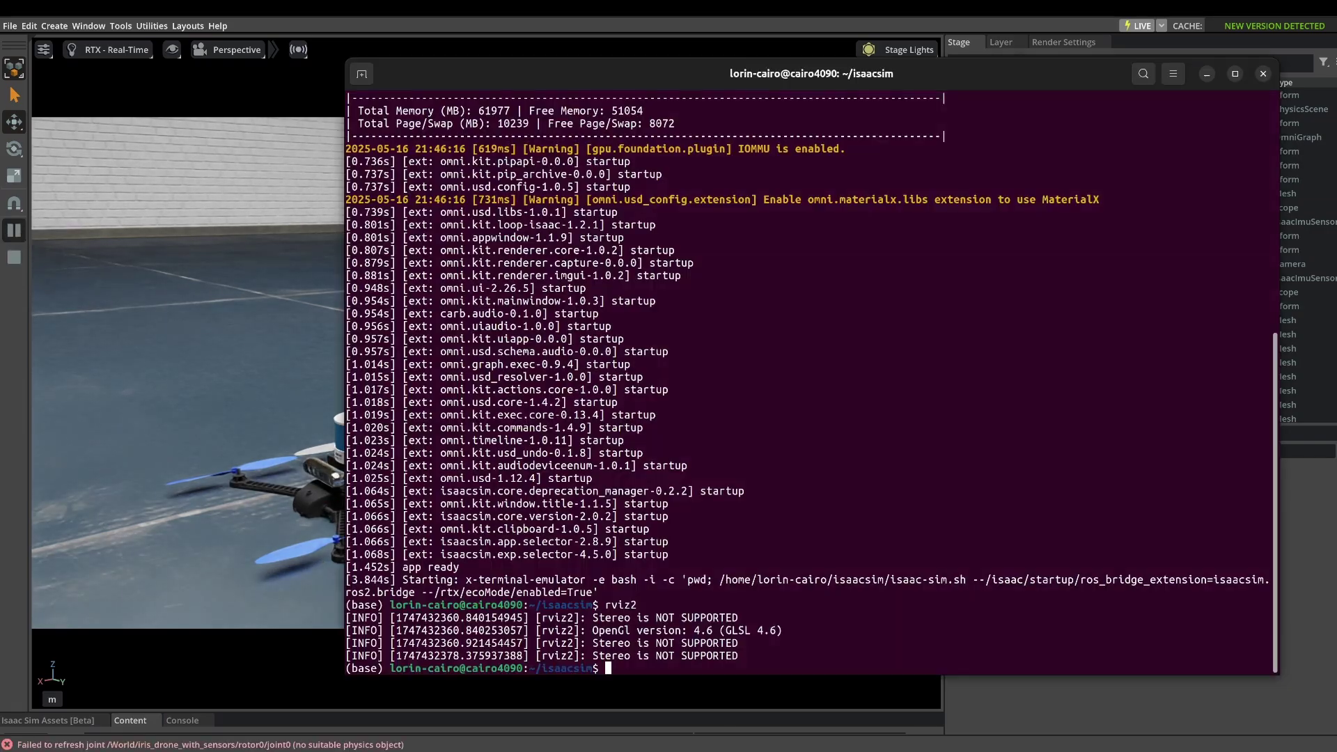
key("Up")
key("Return")
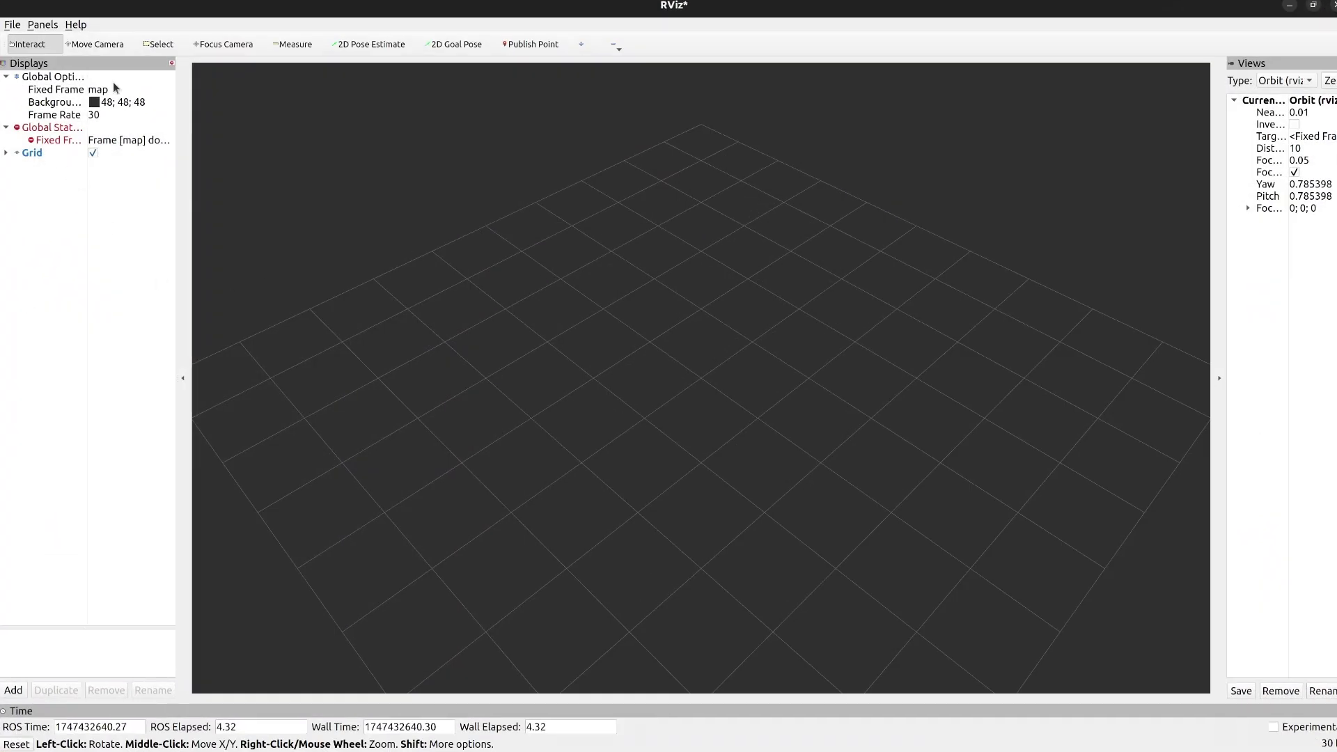
Set the RViz2 Global Options Fixed Frame to world
left_click(135, 90)
left_click(167, 91)
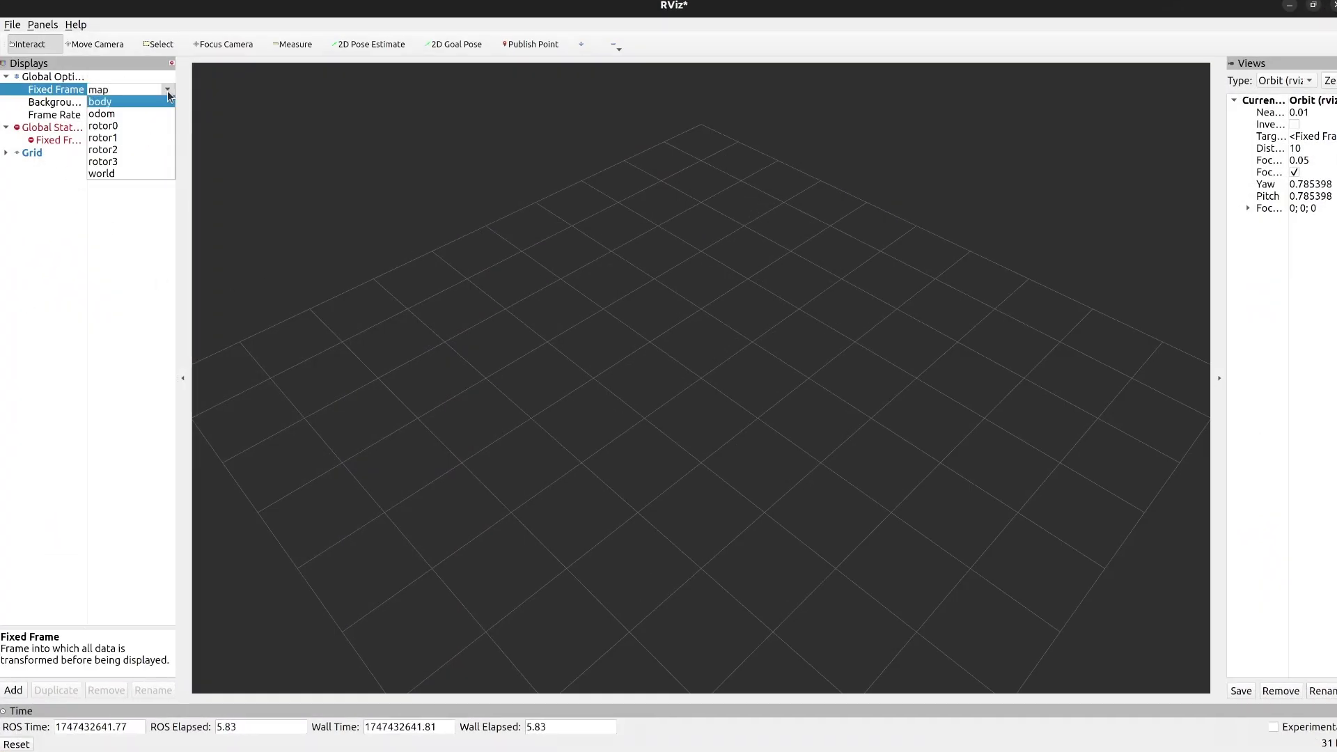
left_click(128, 173)
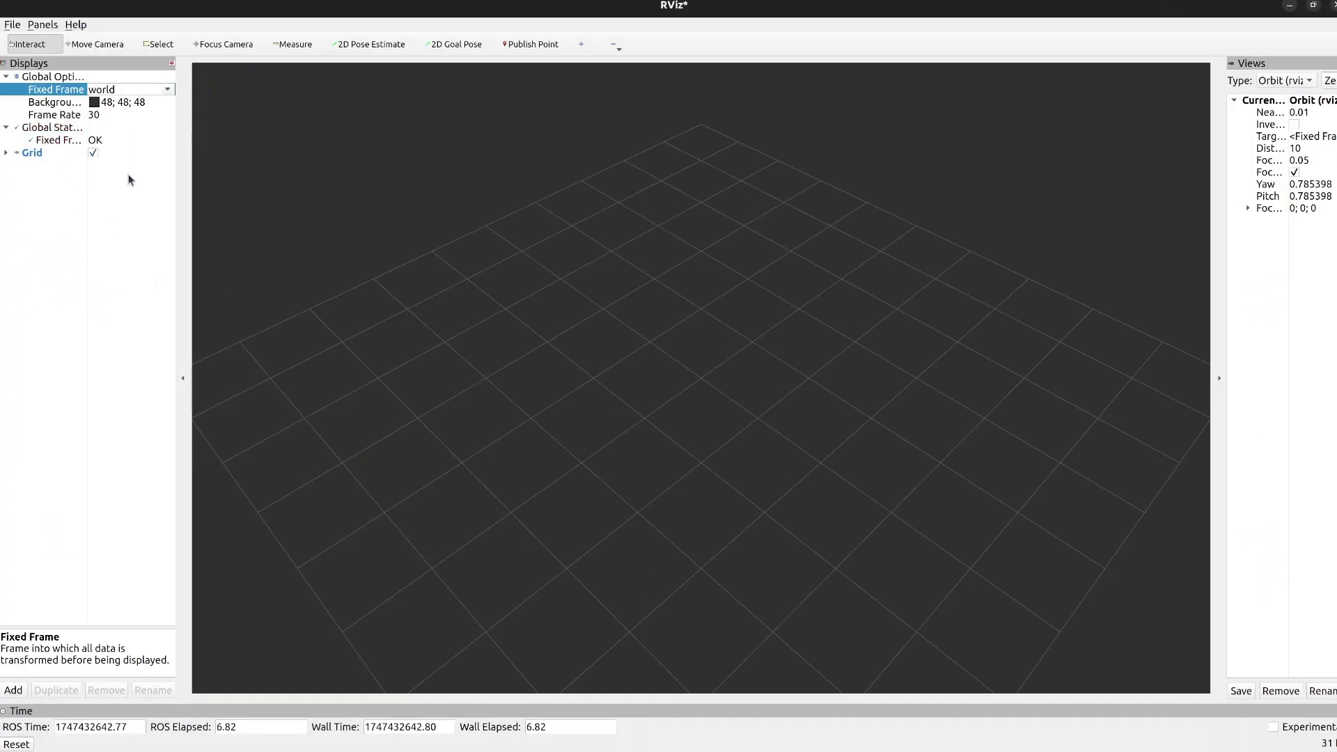
Add a Camera display for the /rgb topic
left_click(14, 690)
left_click(705, 273)
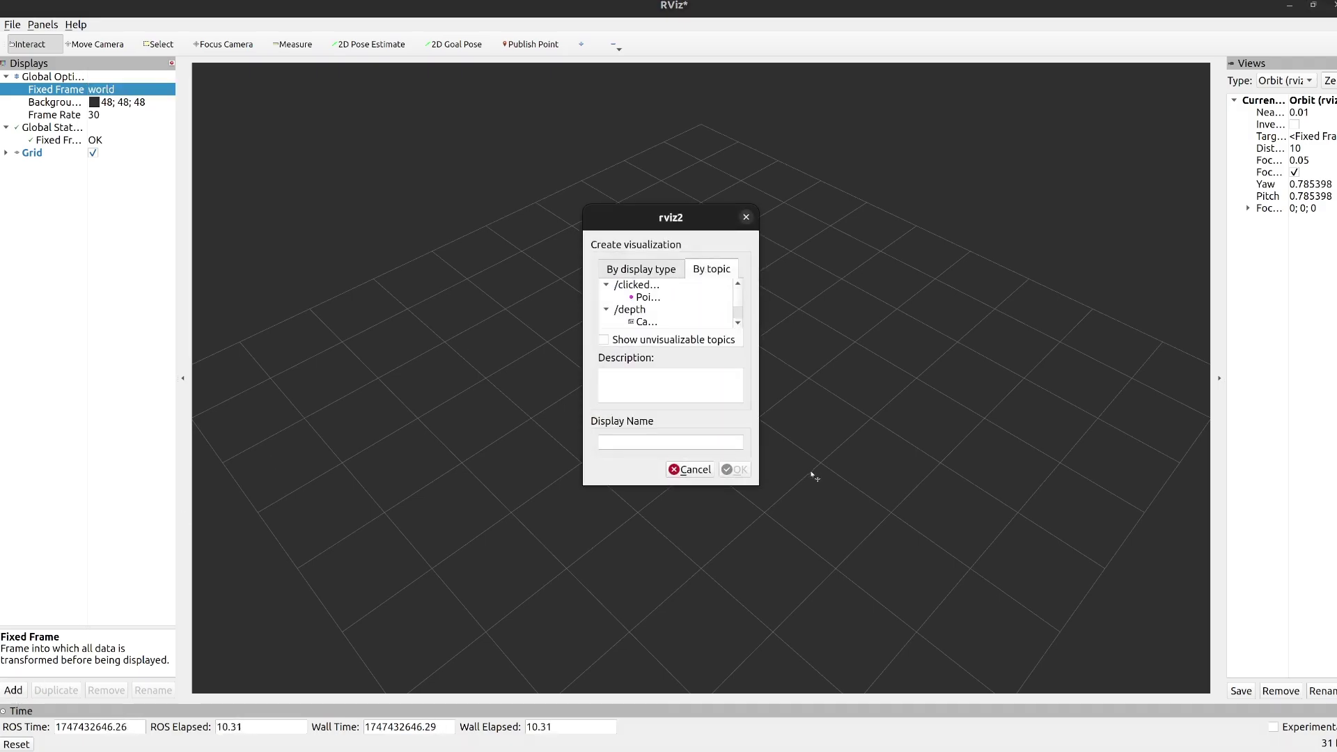
left_click_drag(756, 486, 977, 679)
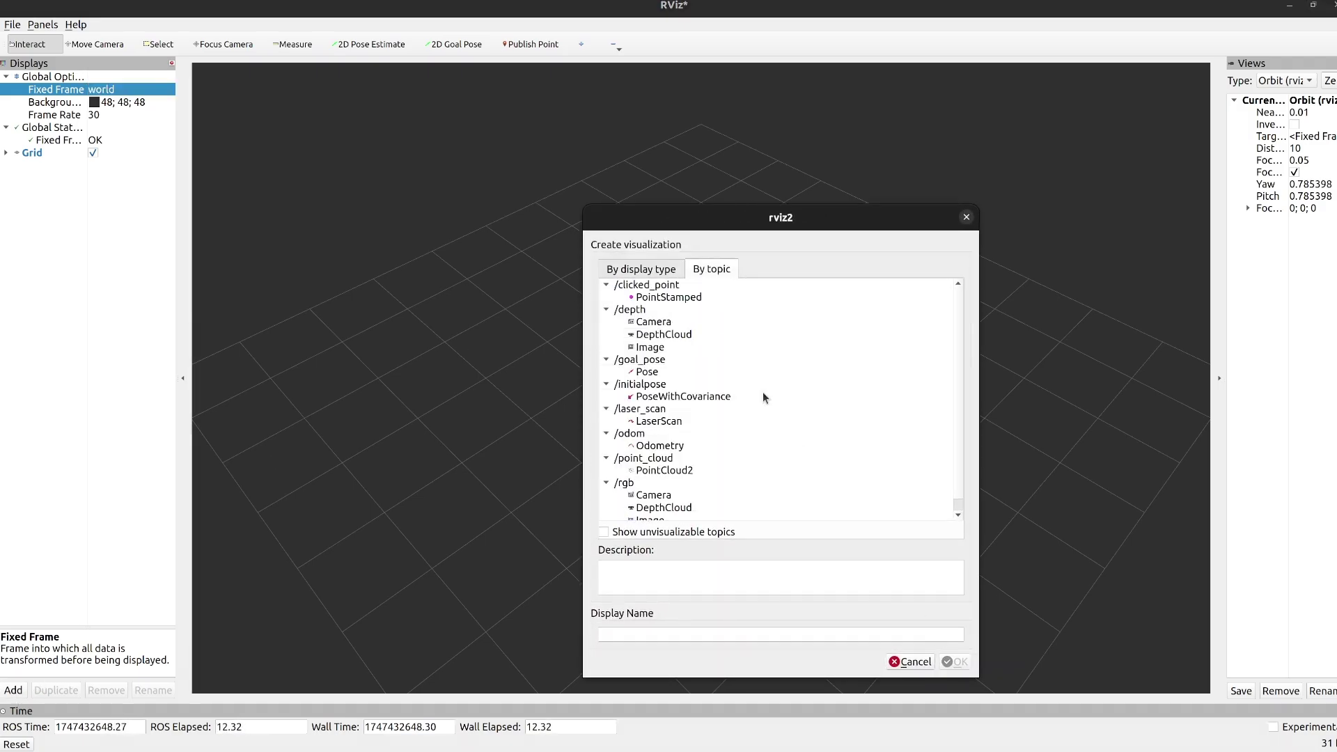
scroll(750, 396, "down", 1)
left_click(673, 483)
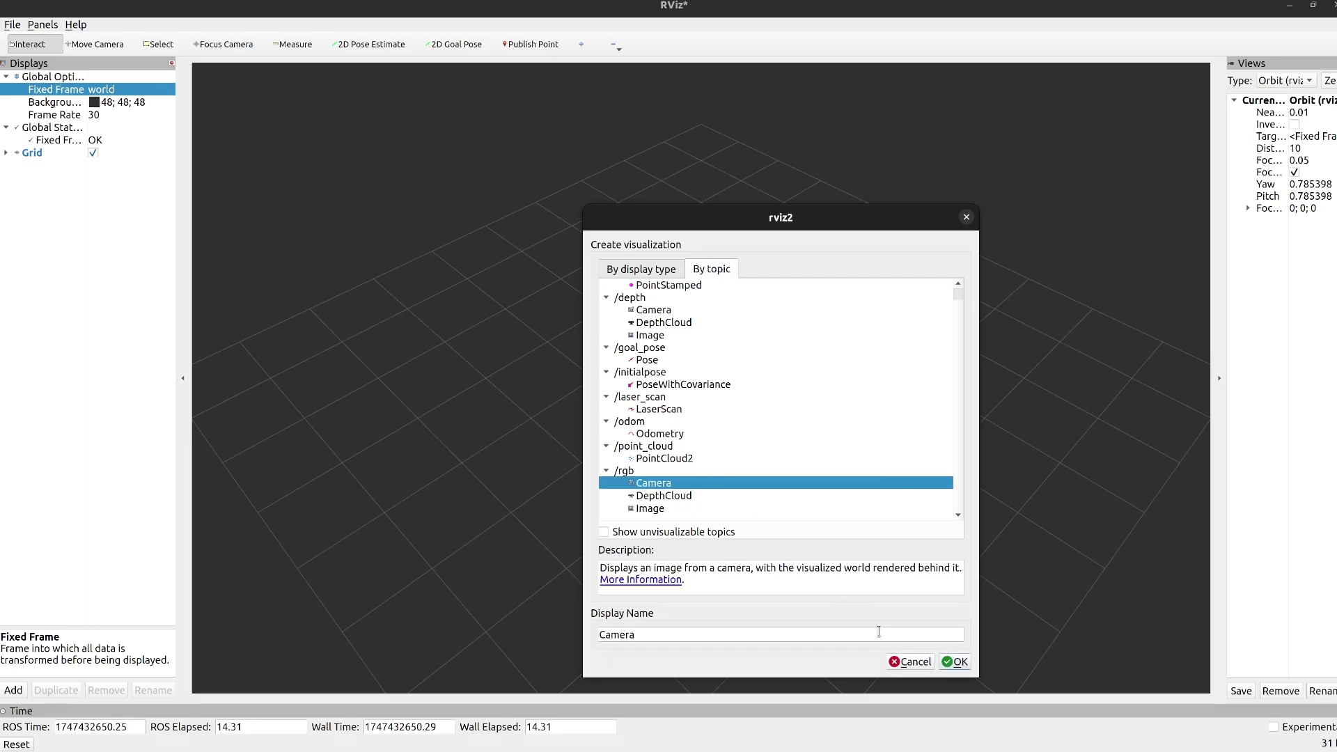
left_click(953, 662)
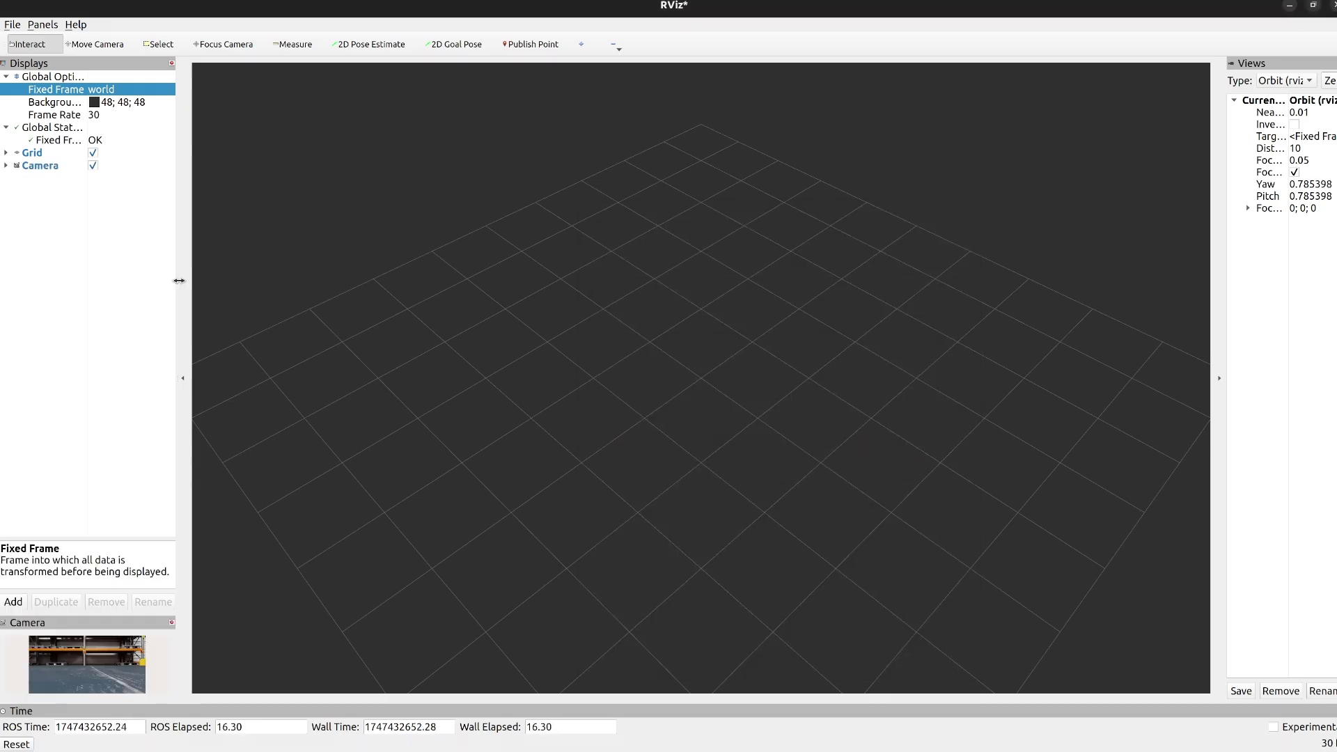
Widen and heighten the RViz2 Camera panel to fill the left side, then return to Isaac Sim
left_click_drag(183, 280, 462, 296)
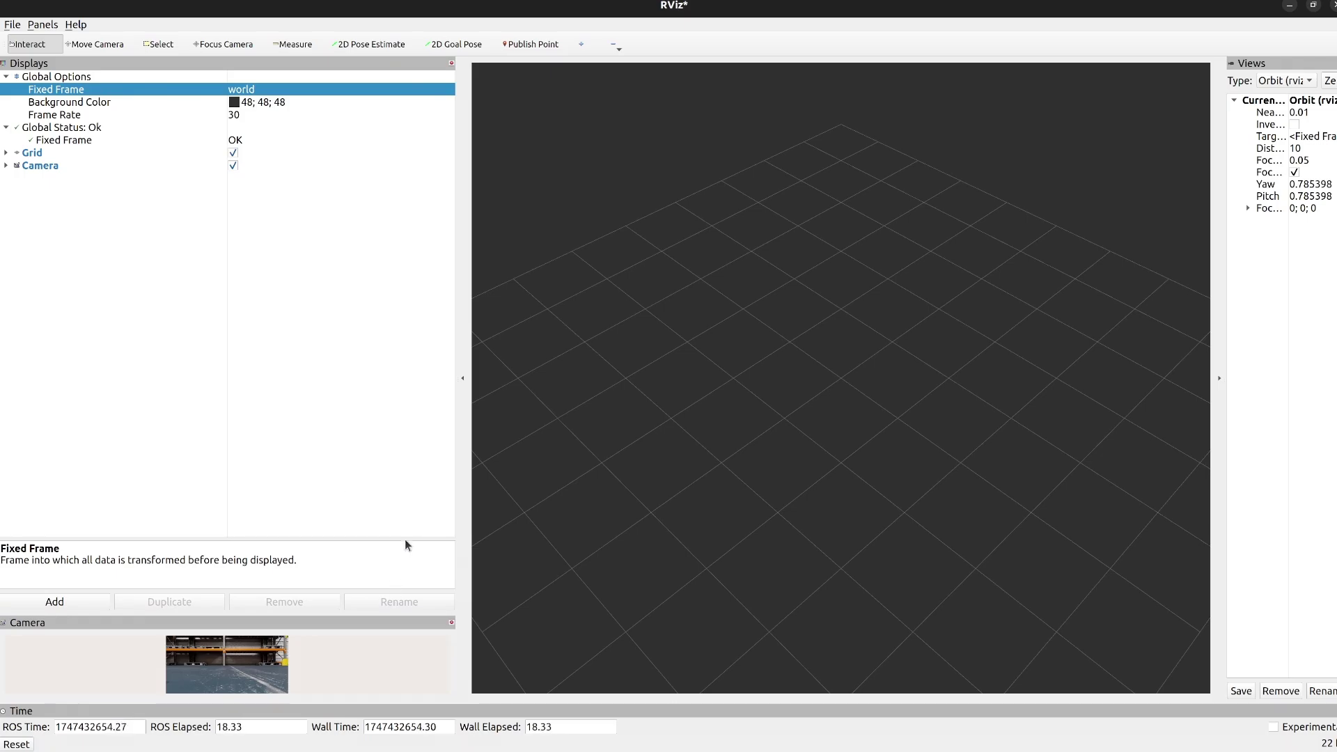
left_click_drag(404, 536, 430, 215)
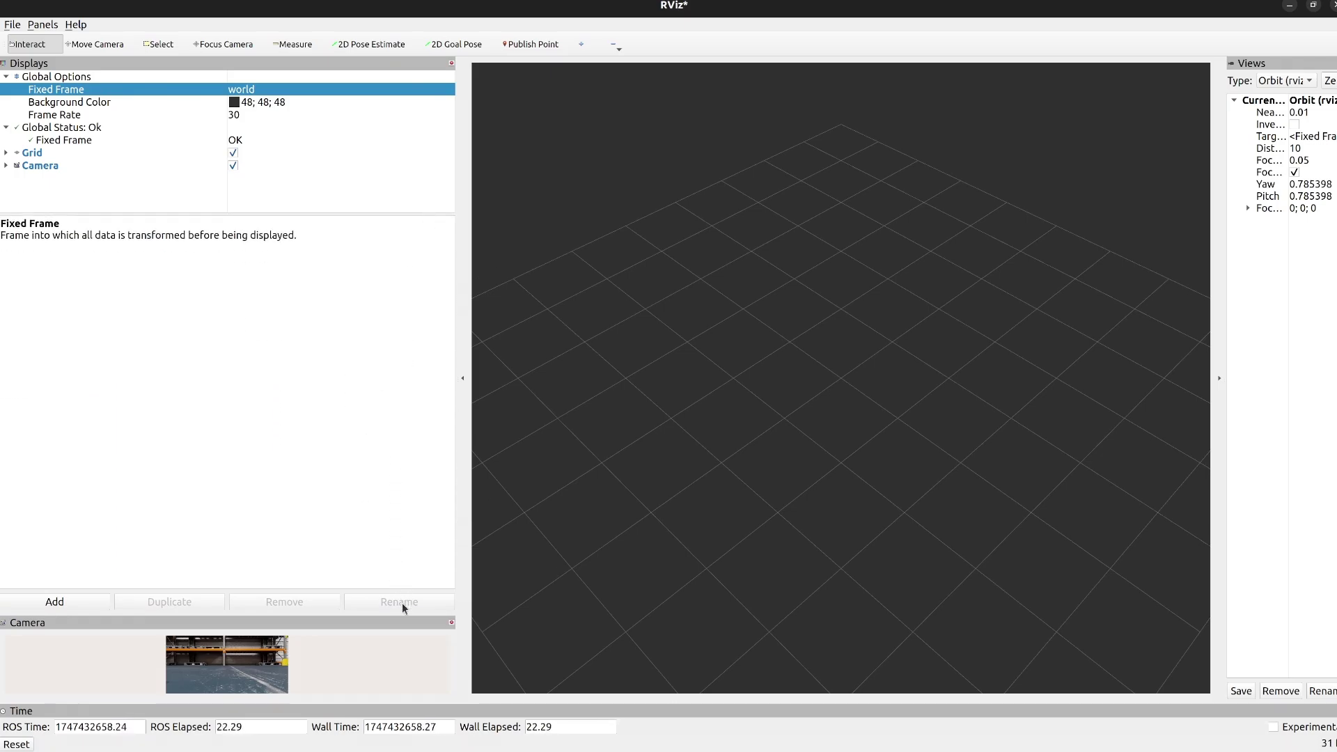
left_click_drag(401, 612, 403, 195)
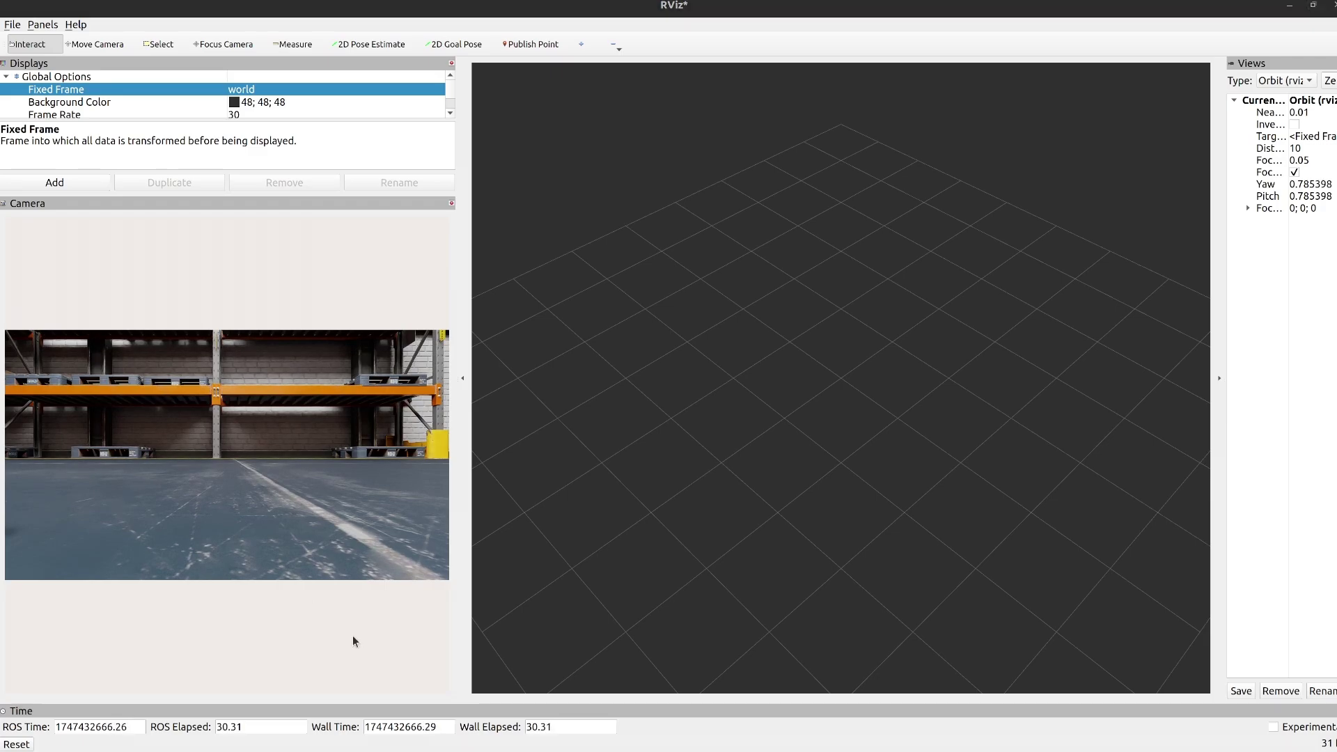
key("alt+Tab")
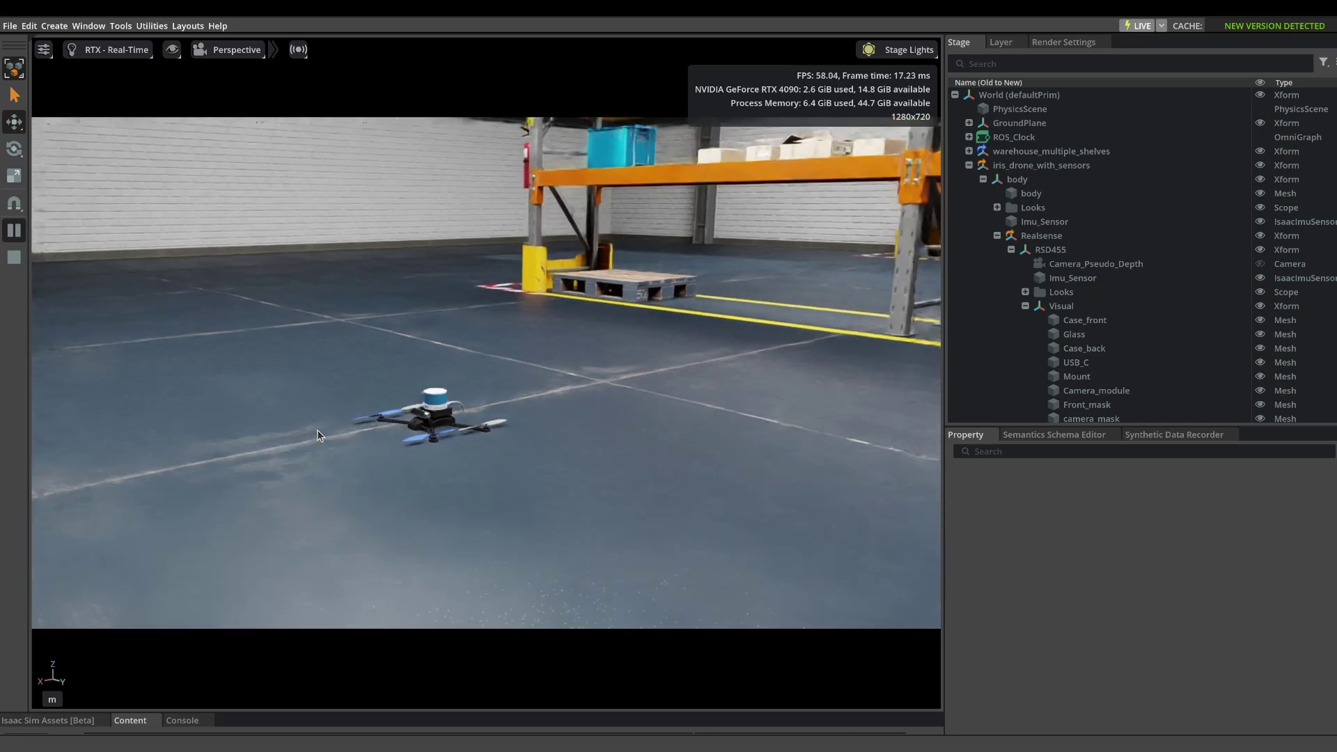
Orbit the view toward the warehouse shelving and select the SM_floor02 floor tile
right_click_drag(676, 382, 262, 370)
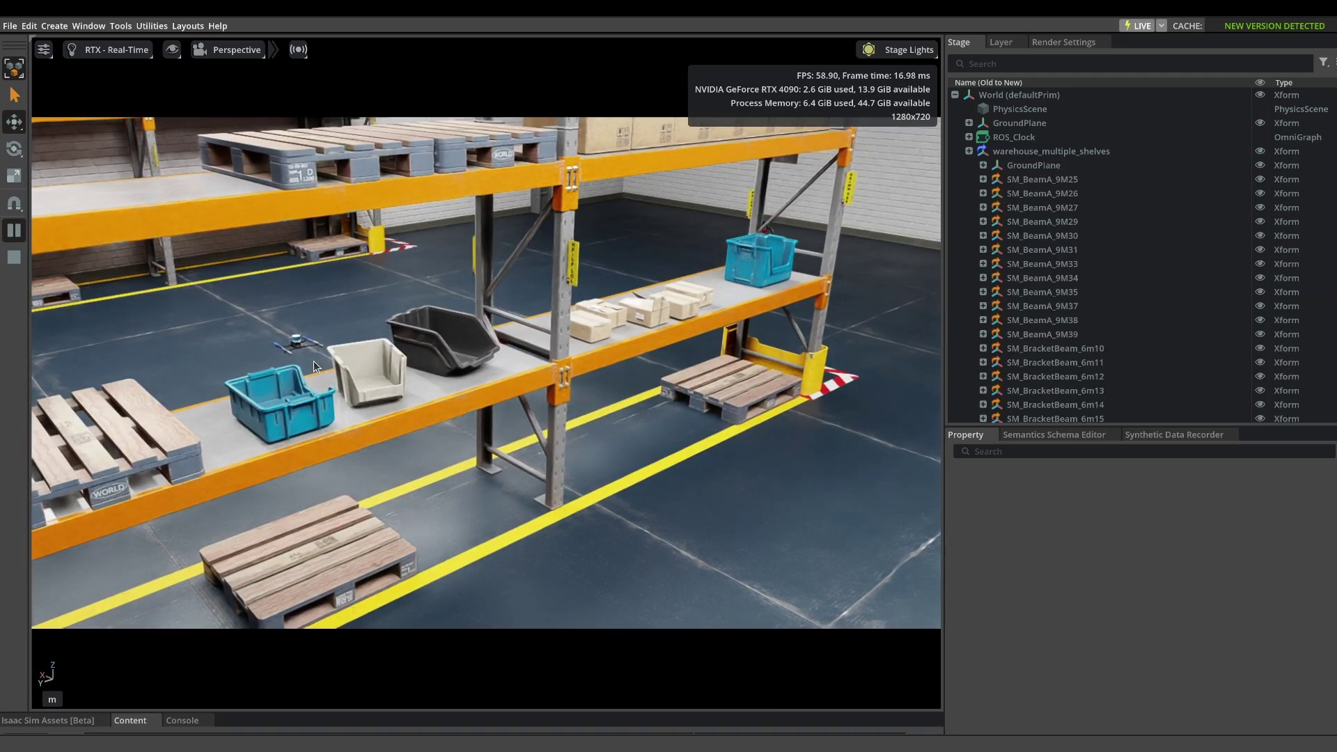
left_click_drag(271, 331, 319, 353)
left_click(208, 523)
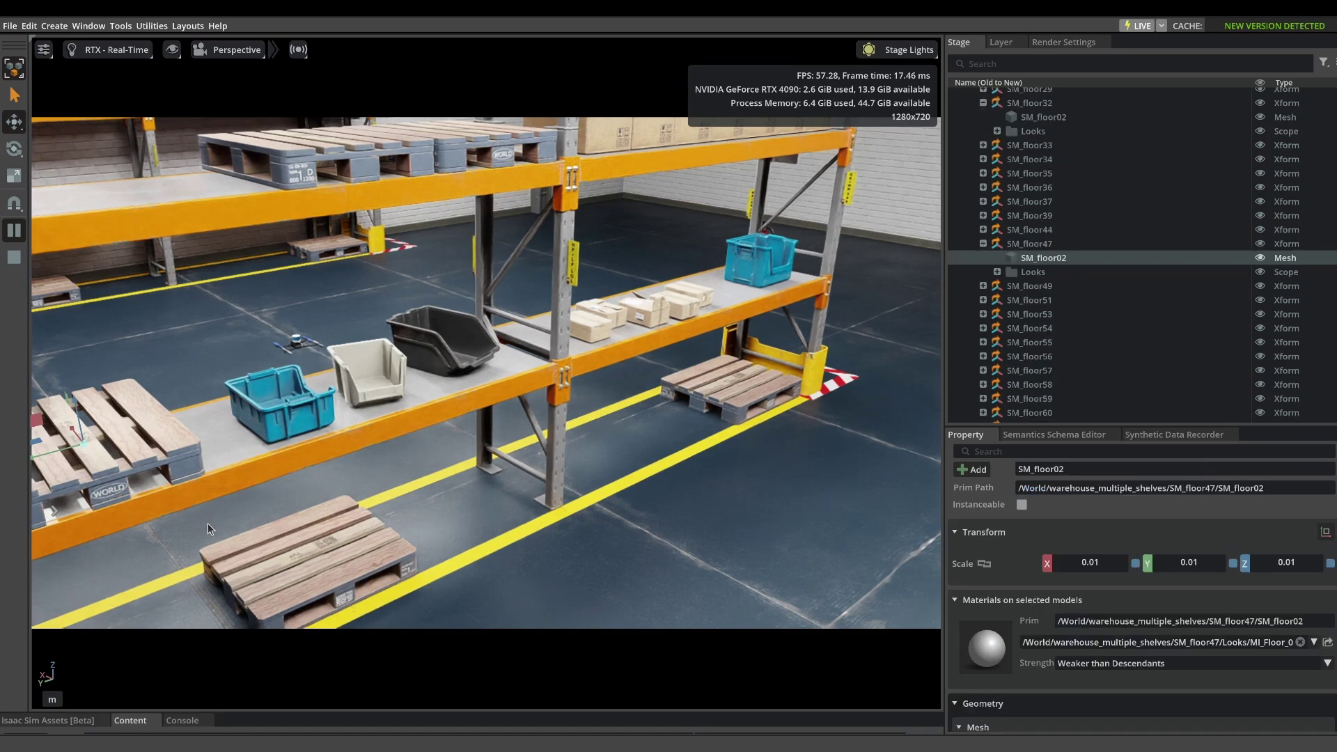